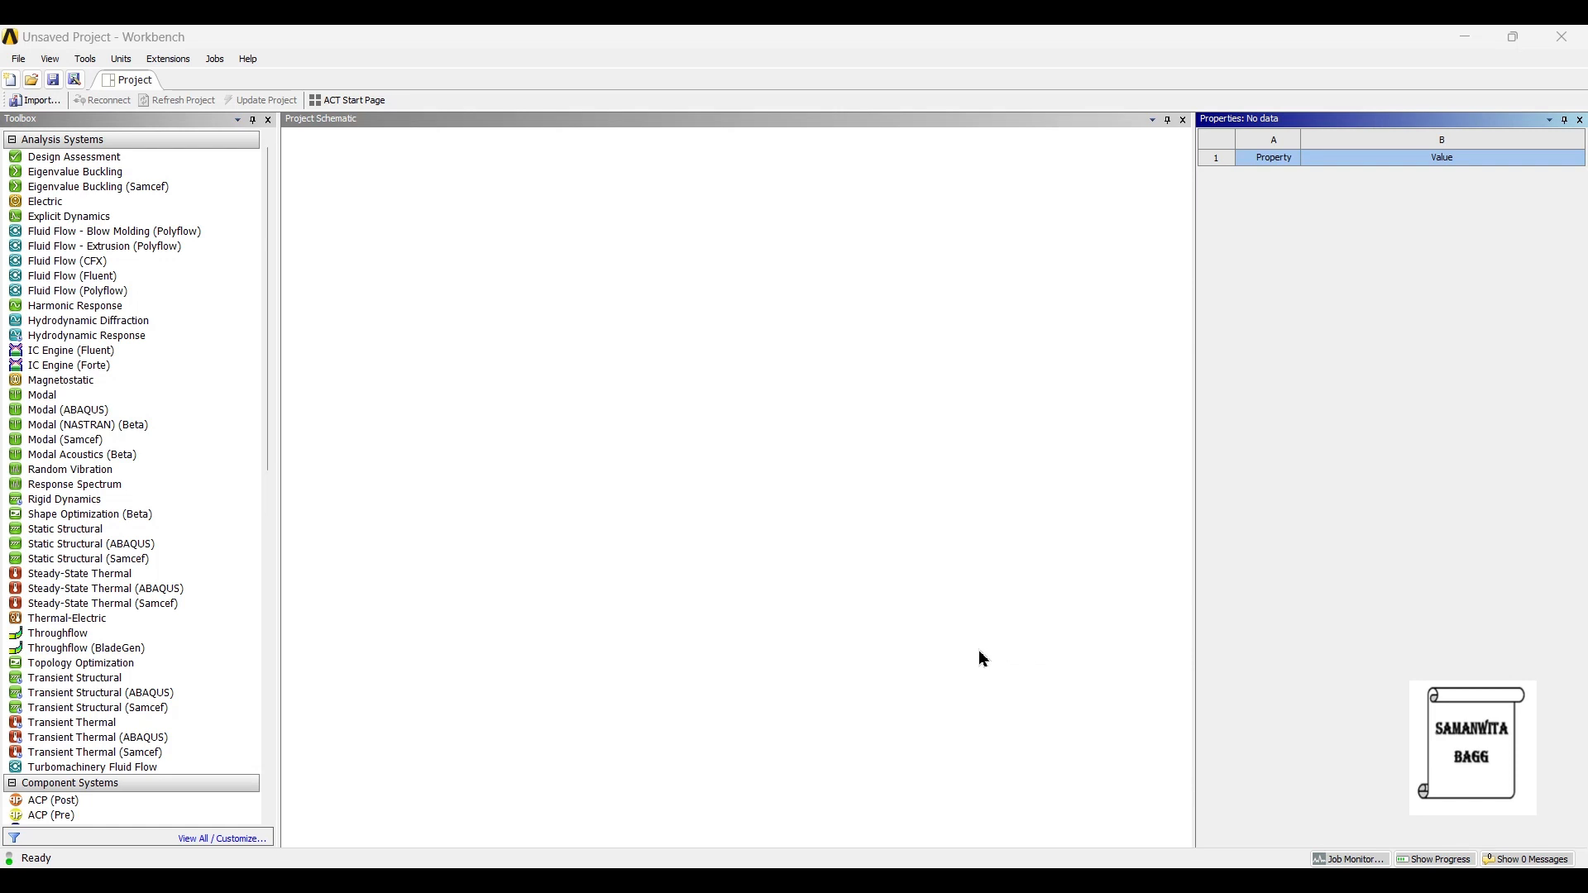
Add a Modal analysis system with its default name to the project and open its Engineering Data.
{"action": "double_click", "coordinate": [50, 393]}
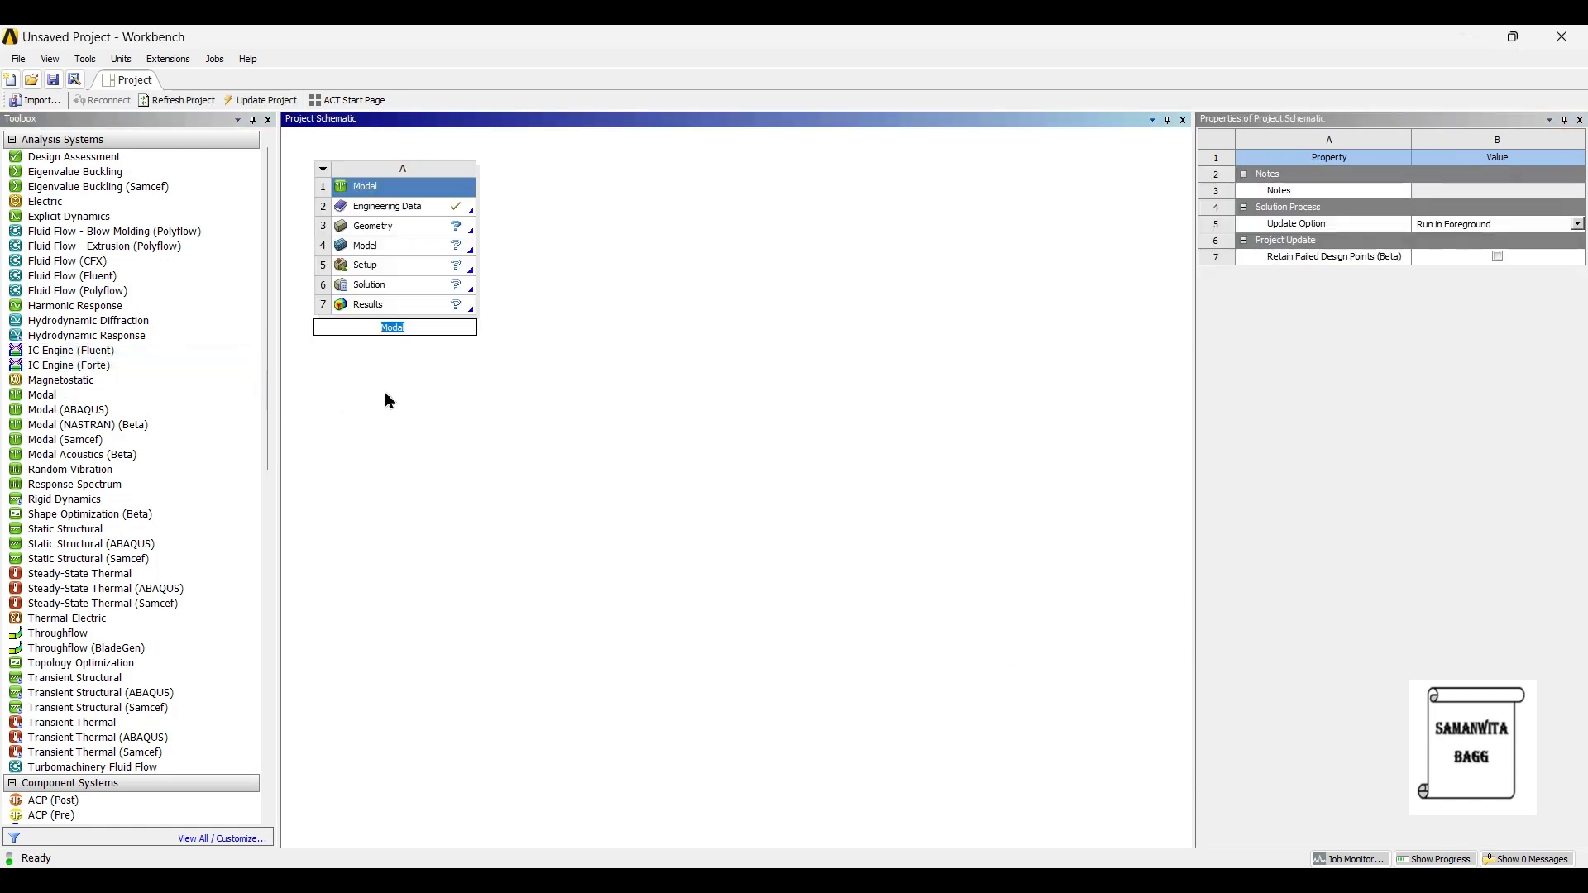
{"action": "key", "text": "Return"}
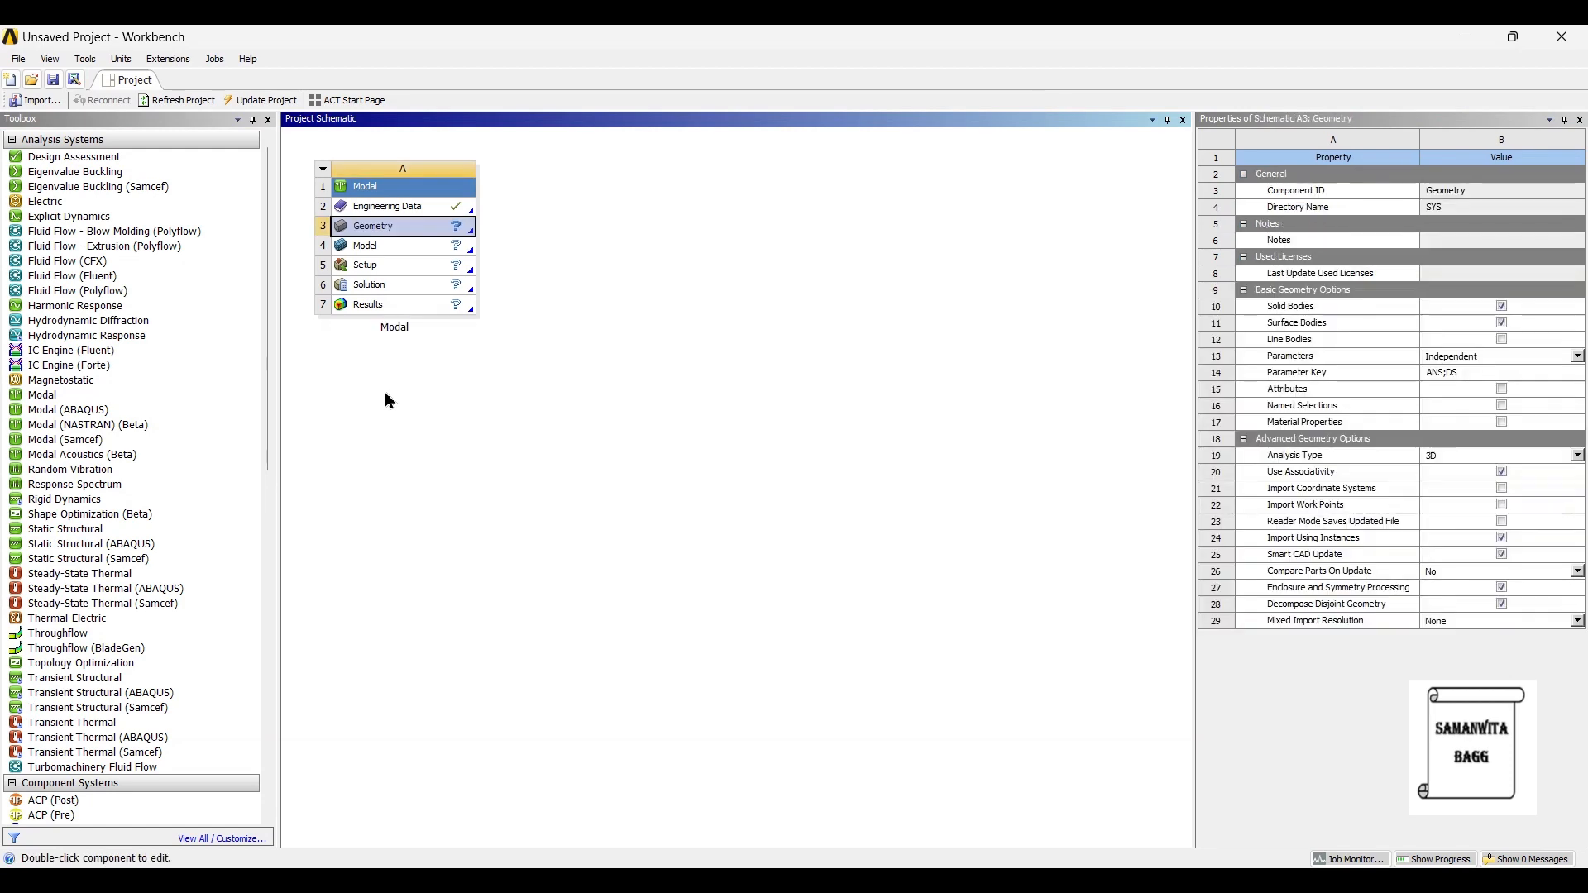
{"action": "double_click", "coordinate": [405, 206]}
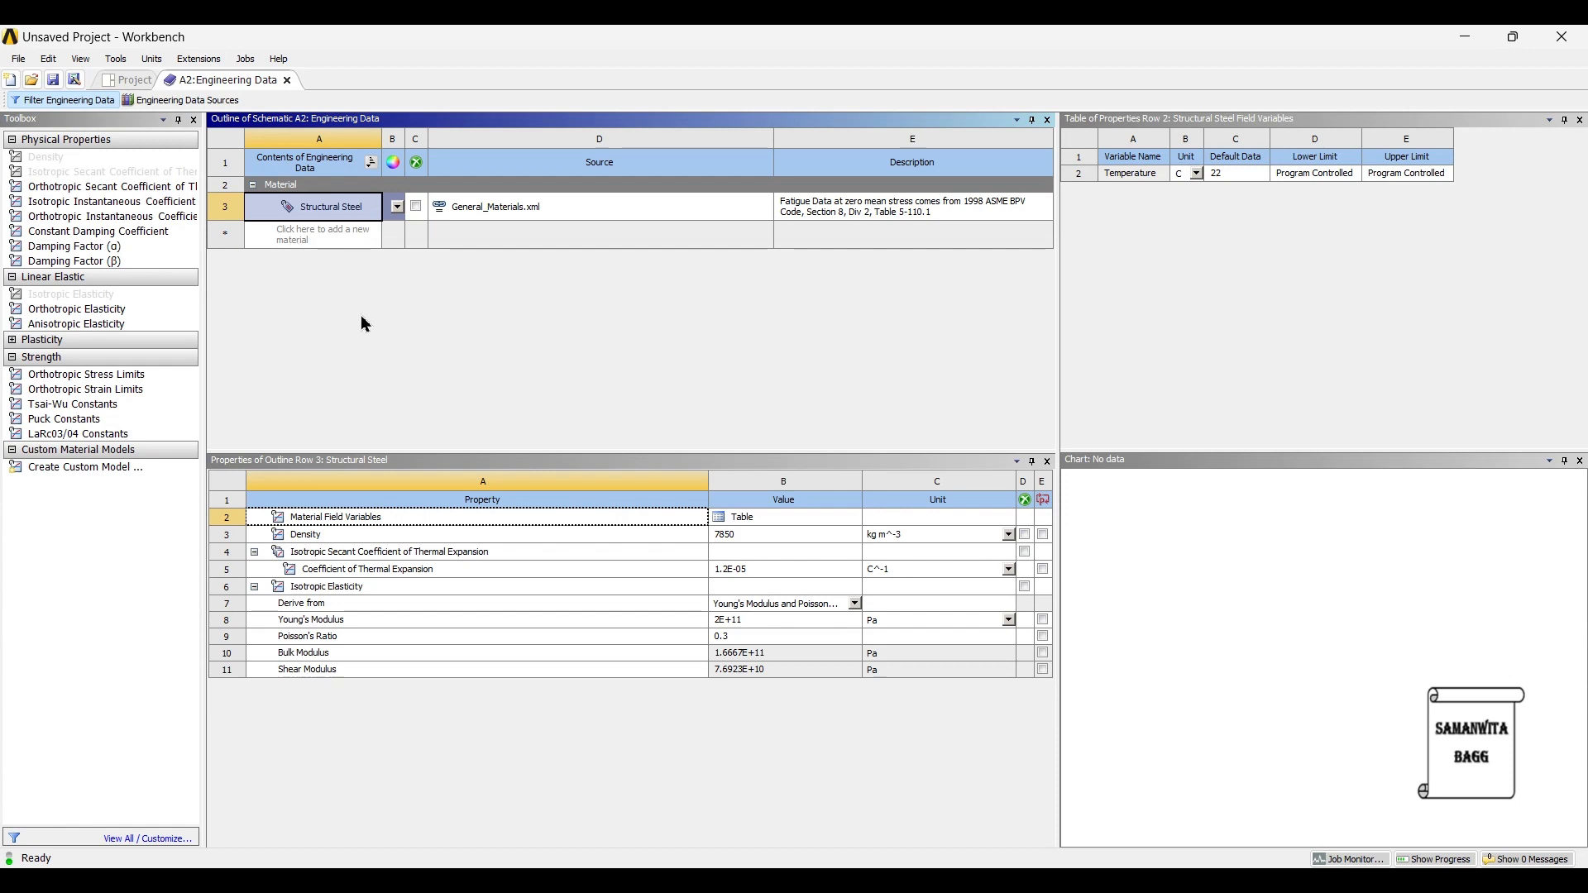
Add Stainless Steel from the General Materials data source to the analysis's engineering data and return to the material outline.
{"action": "left_click", "coordinate": [188, 101]}
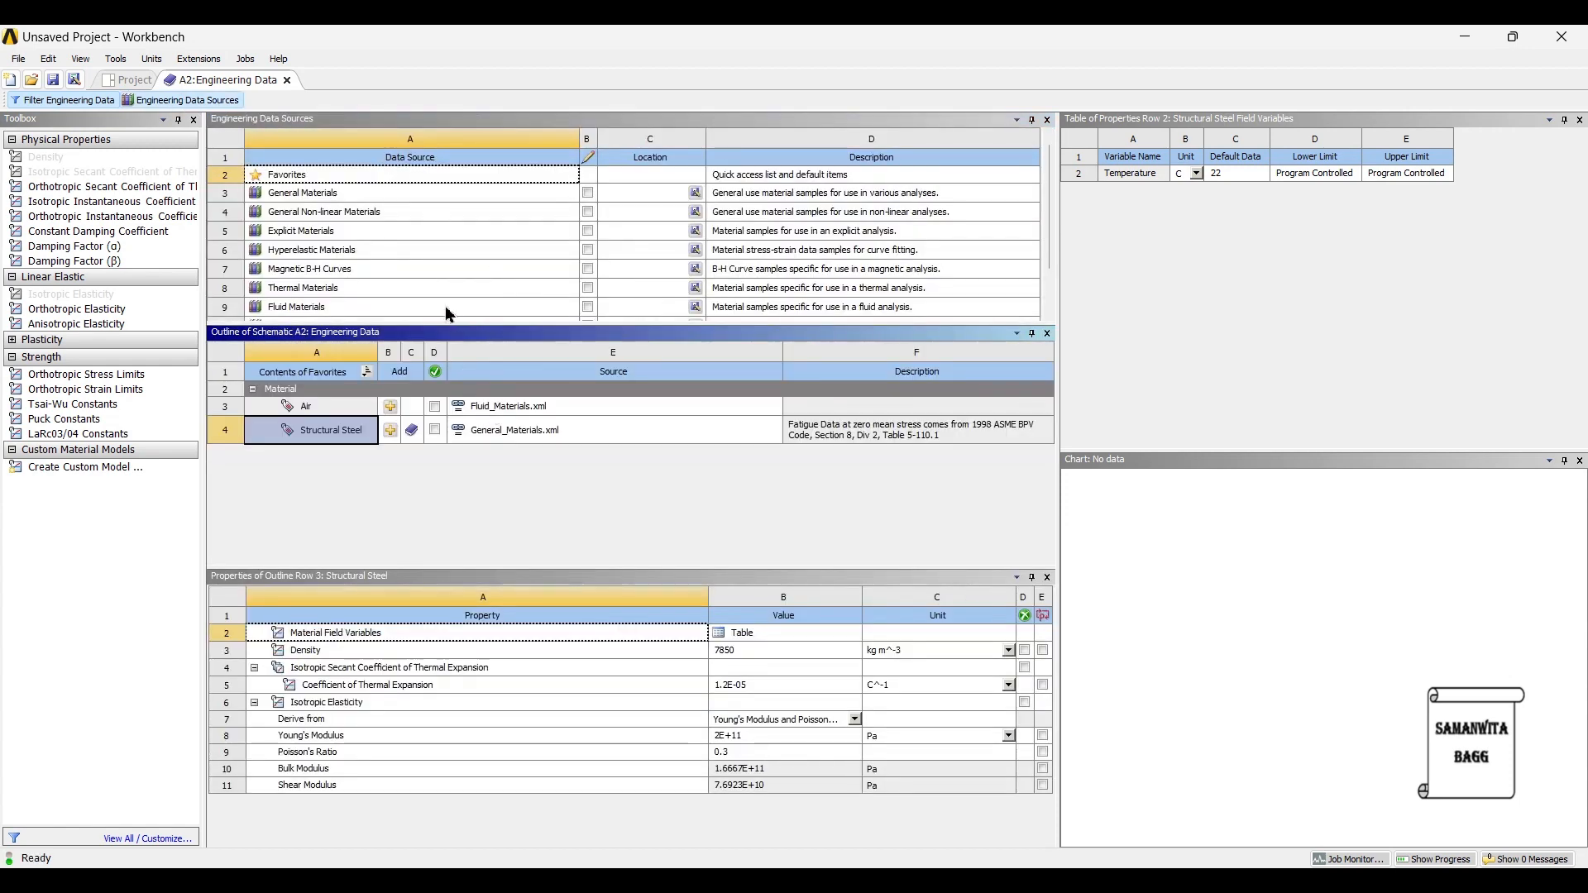
{"action": "left_click", "coordinate": [344, 192]}
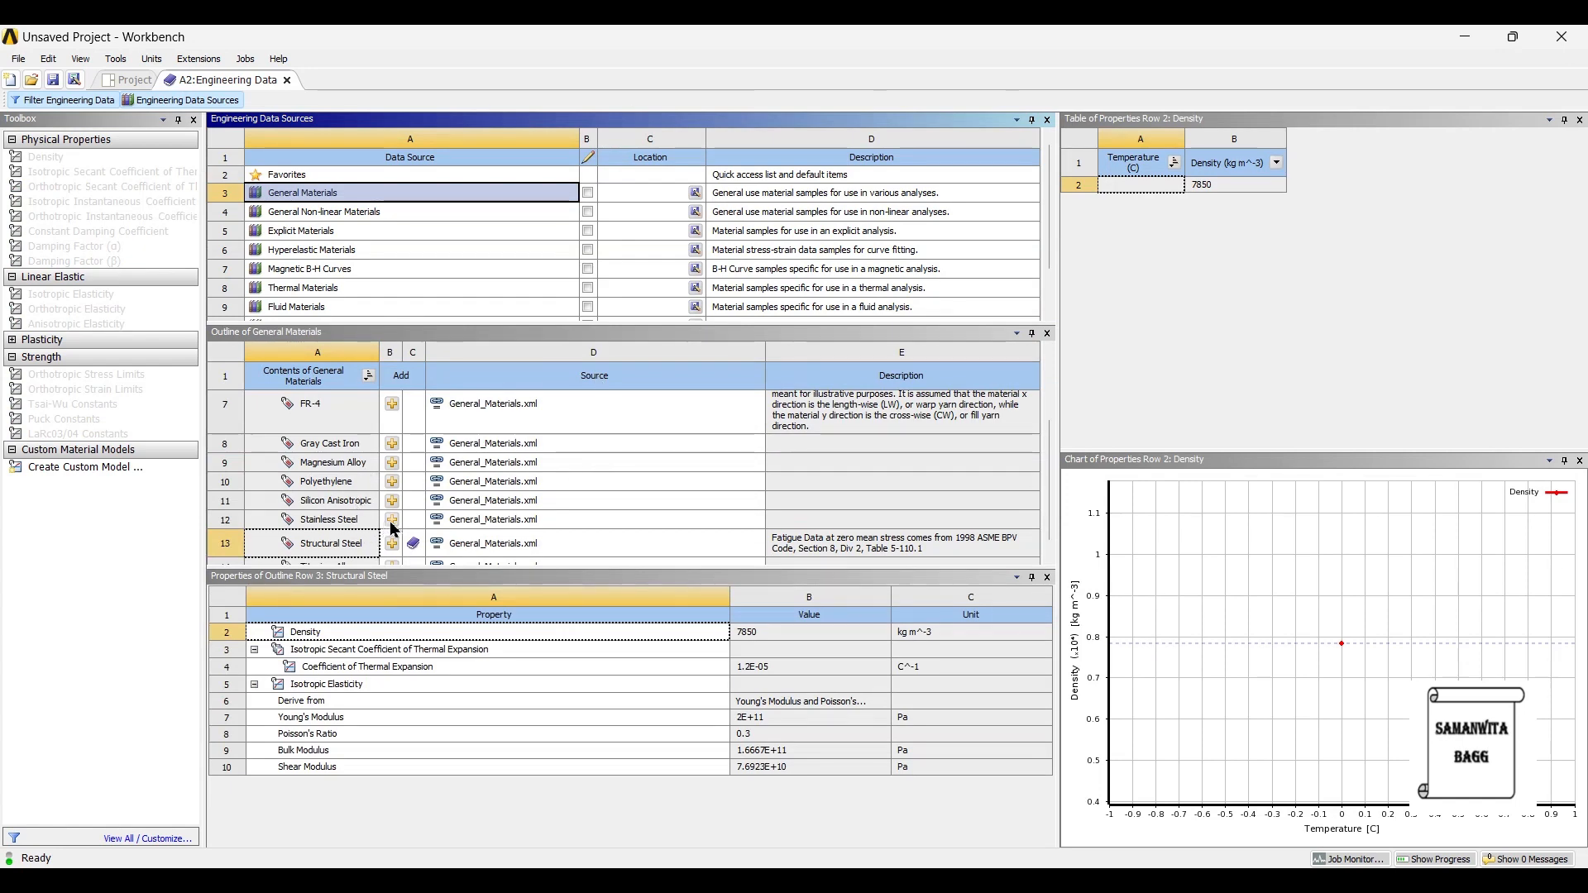
{"action": "left_click", "coordinate": [392, 521]}
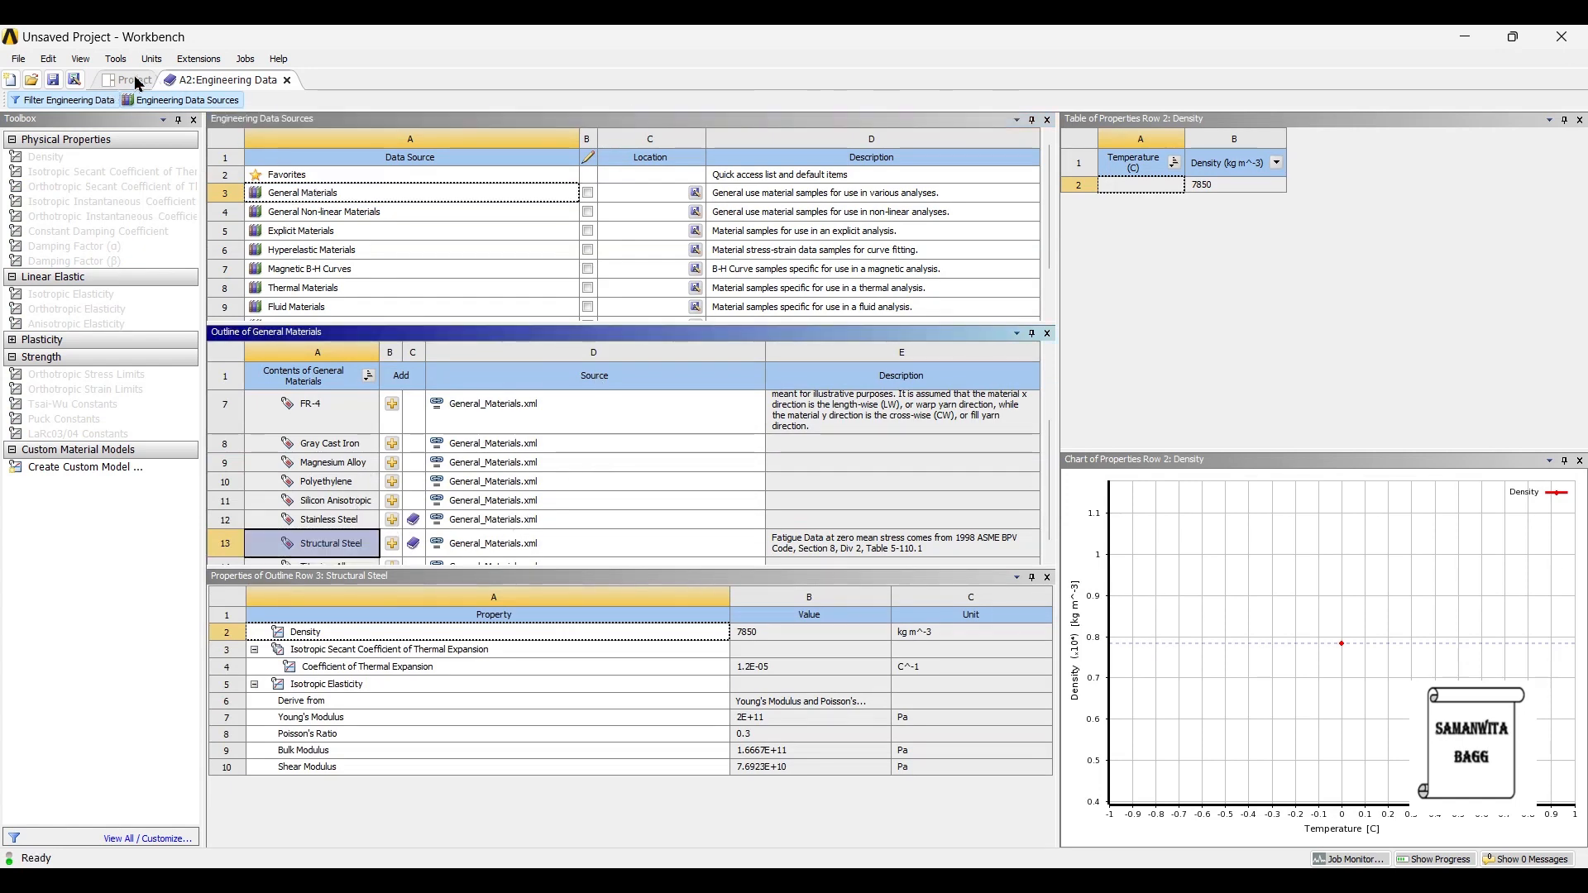
{"action": "left_click", "coordinate": [165, 100]}
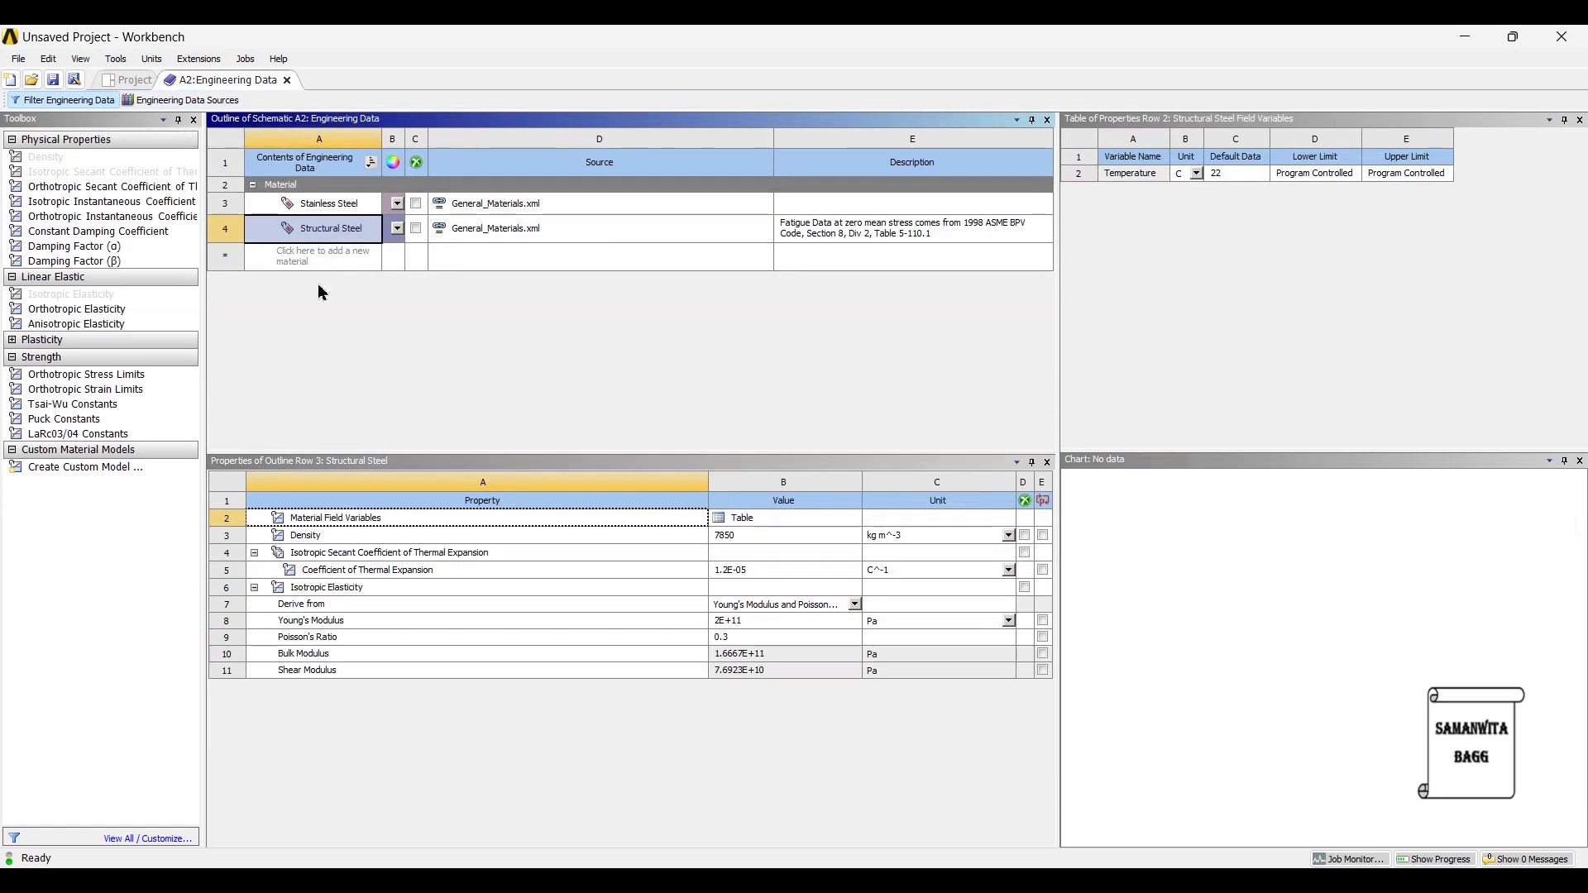
Create a new material named Carbon Steel and give it a density of 7850 kg m^-3.
{"action": "left_click", "coordinate": [322, 262]}
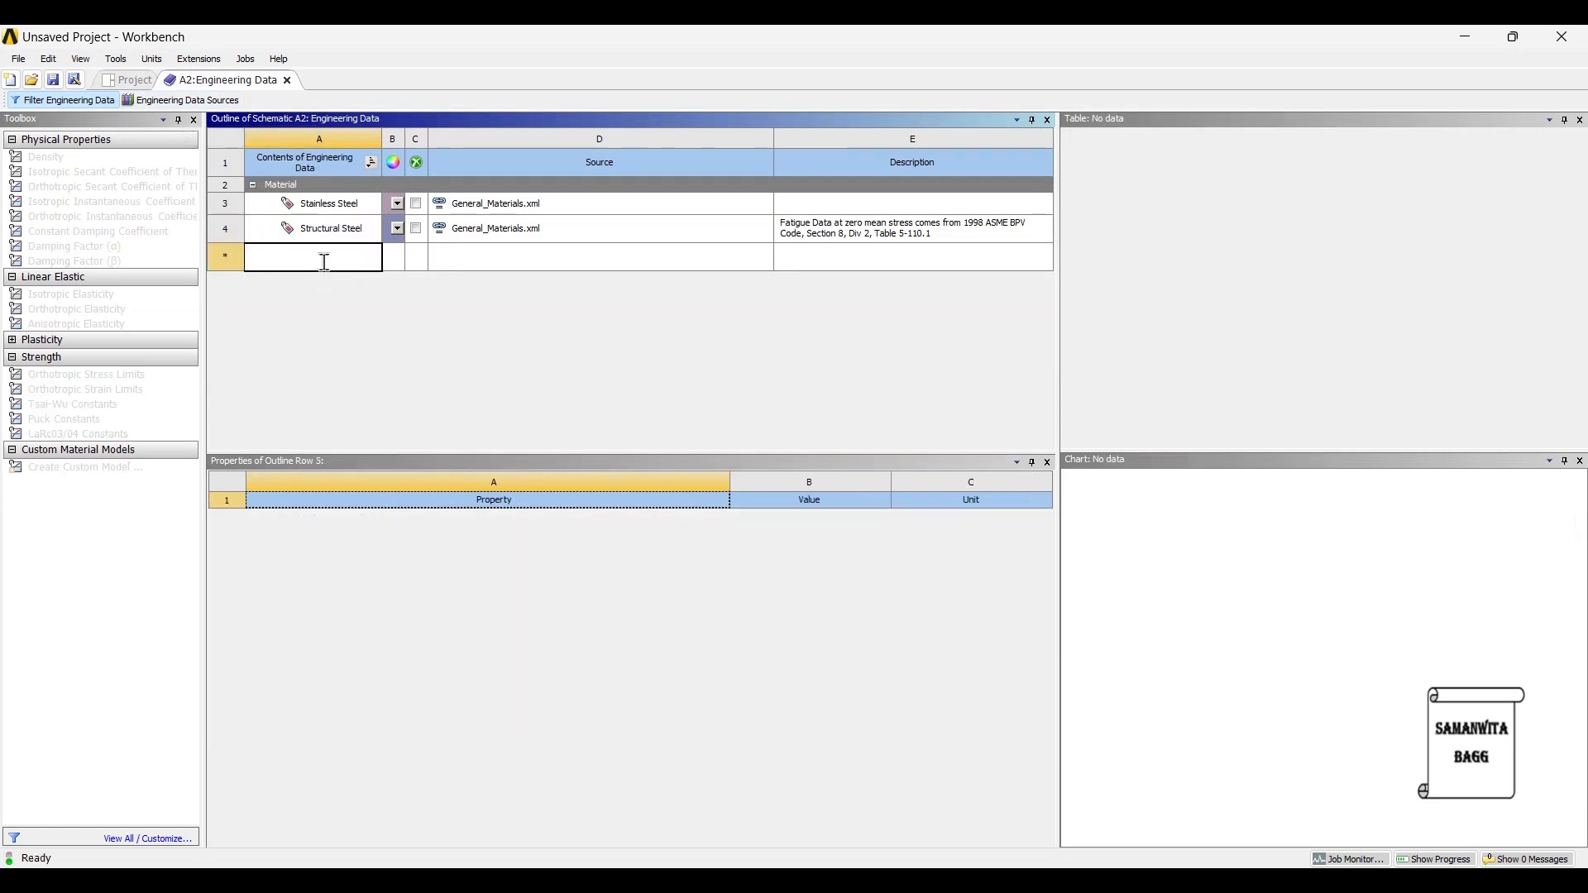
{"action": "type", "text": "Carbon Steel"}
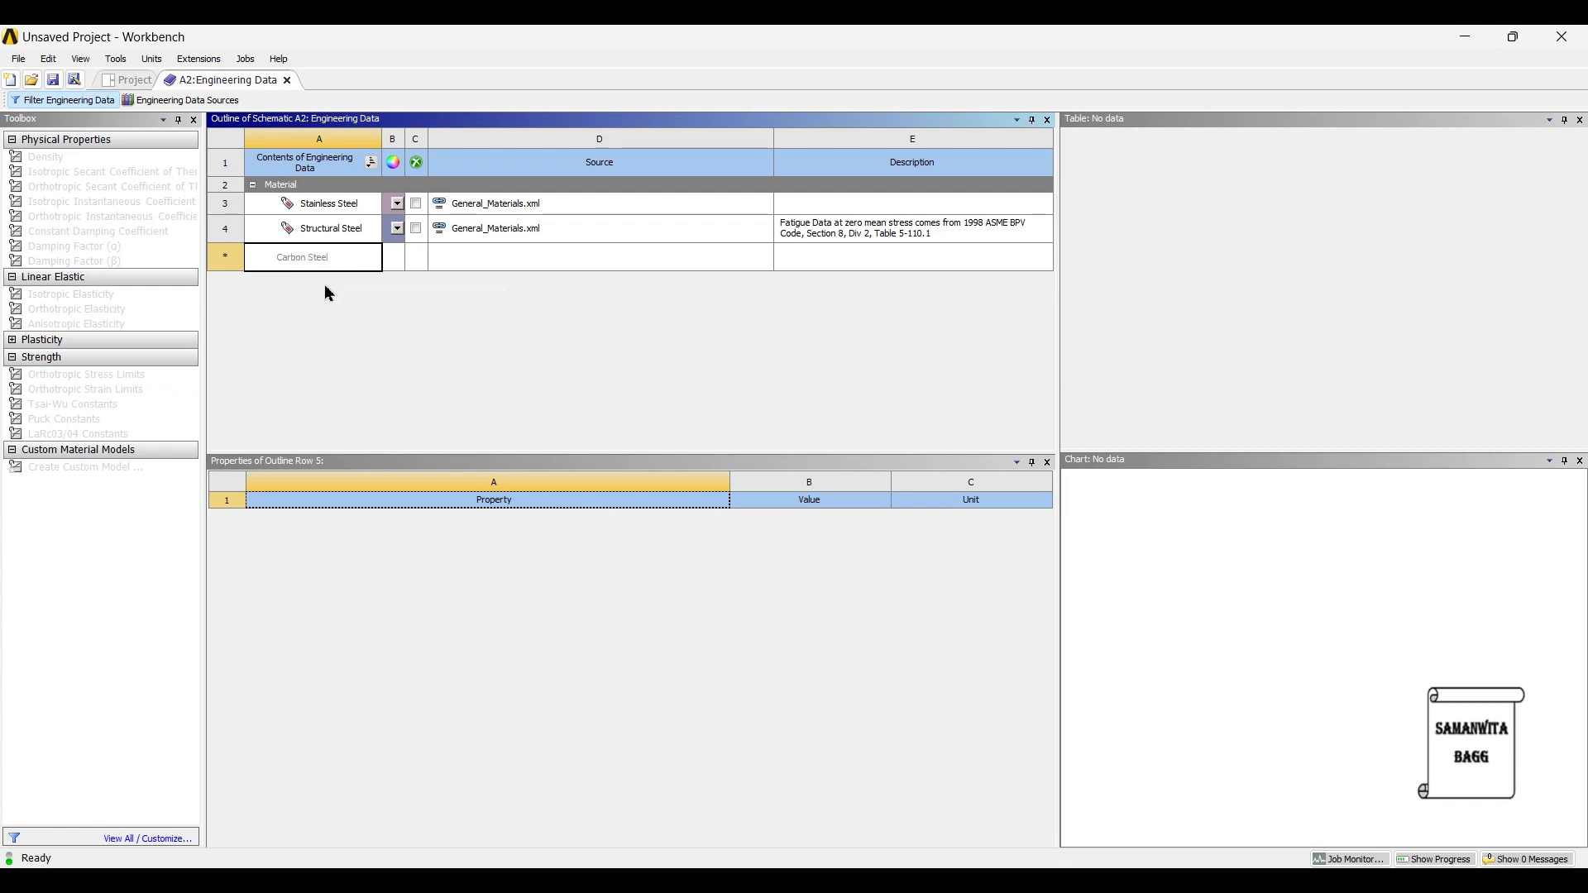
{"action": "key", "text": "Return"}
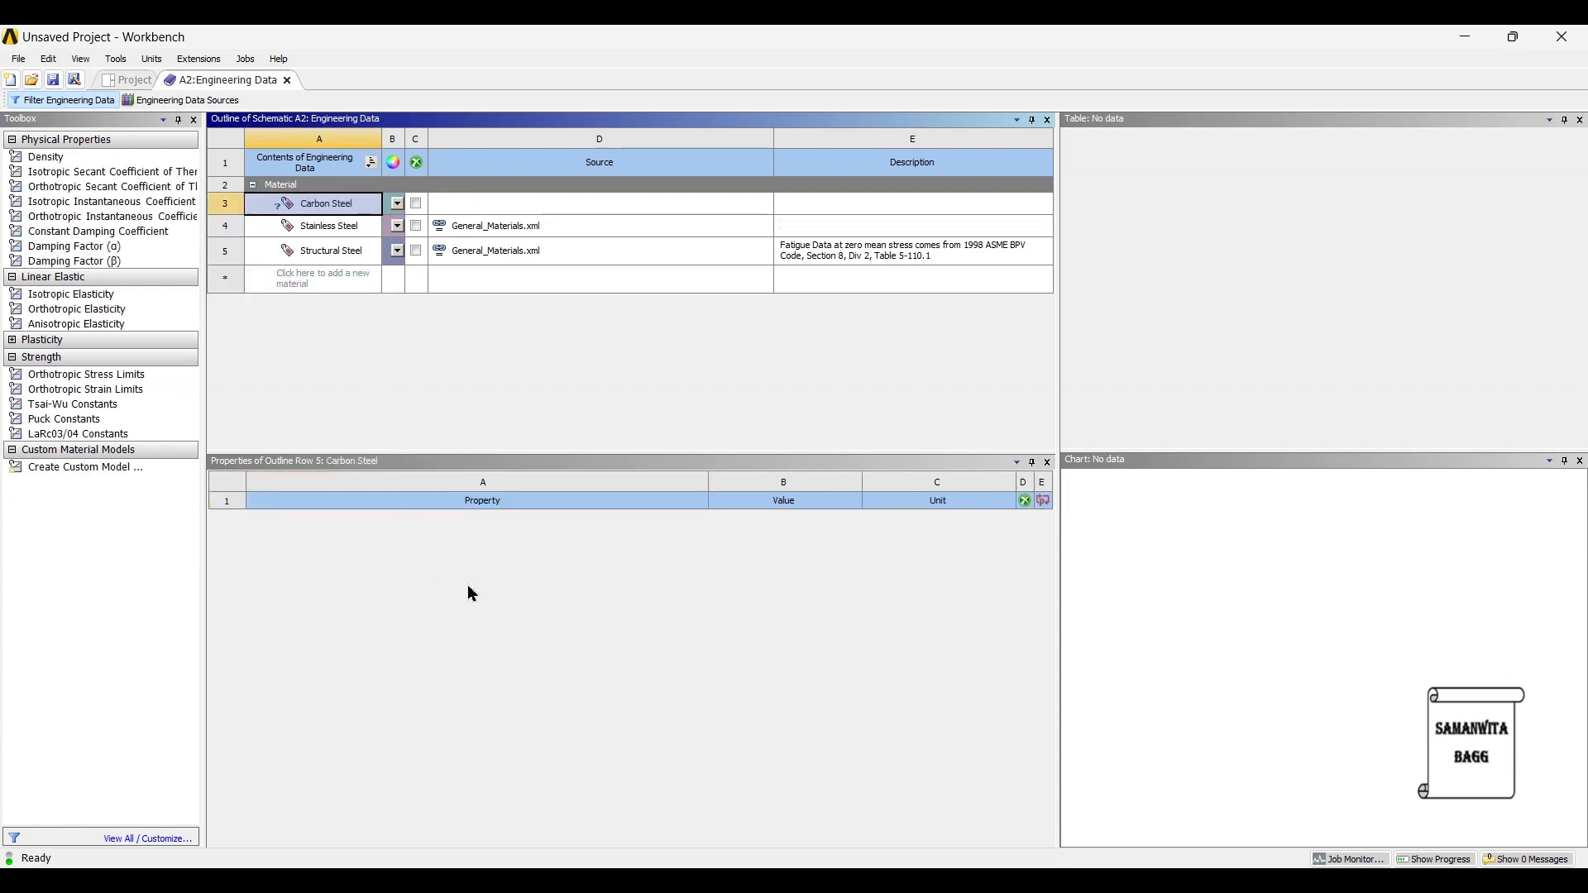
{"action": "double_click", "coordinate": [58, 158]}
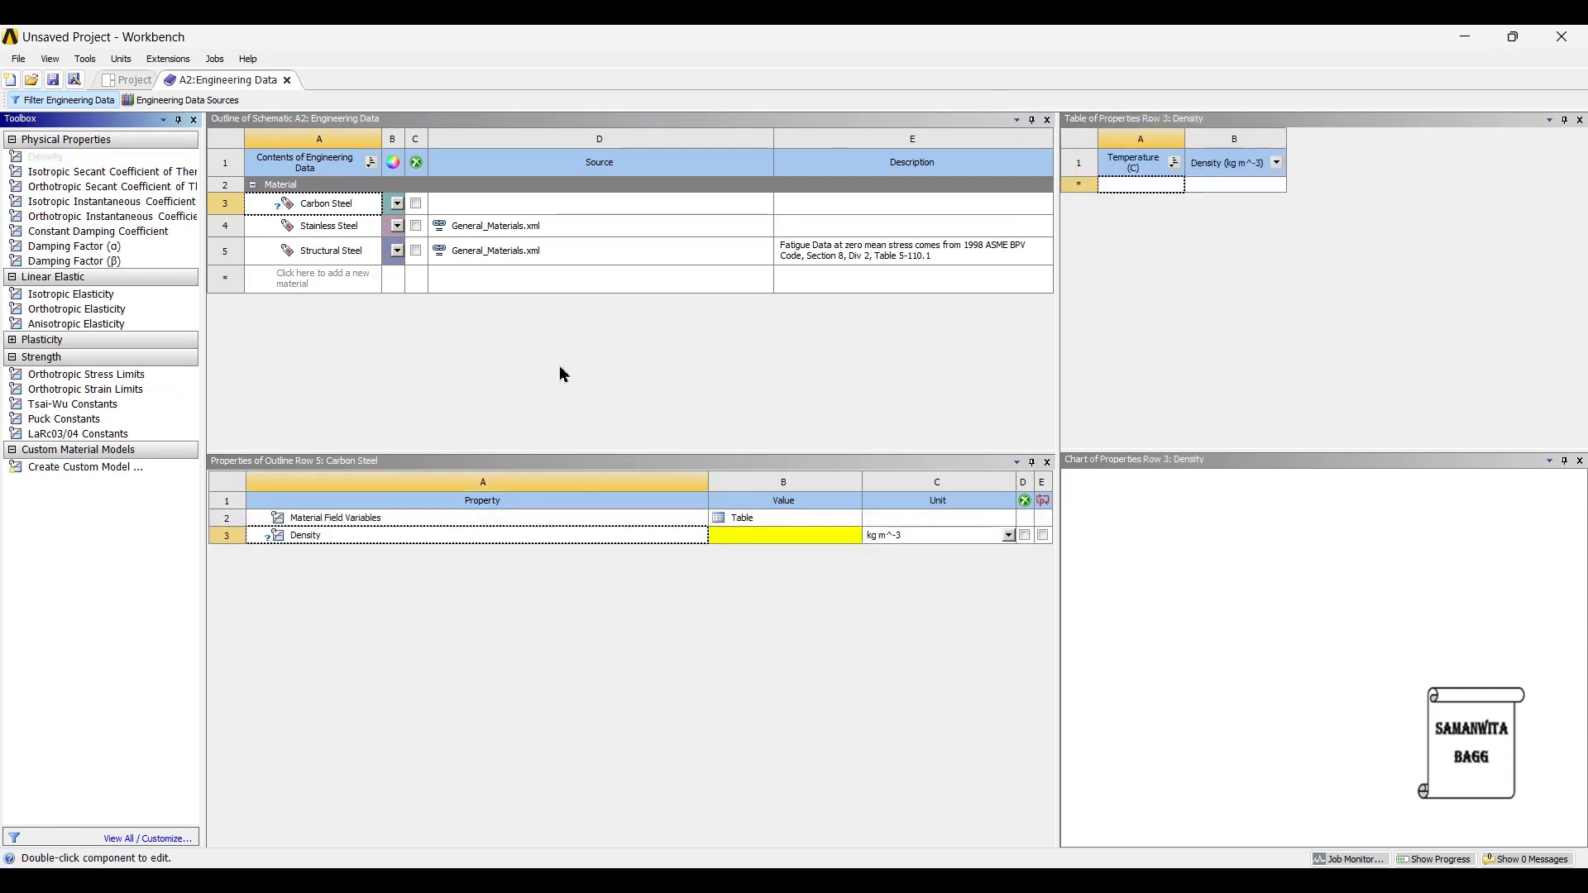
{"action": "left_click", "coordinate": [761, 538]}
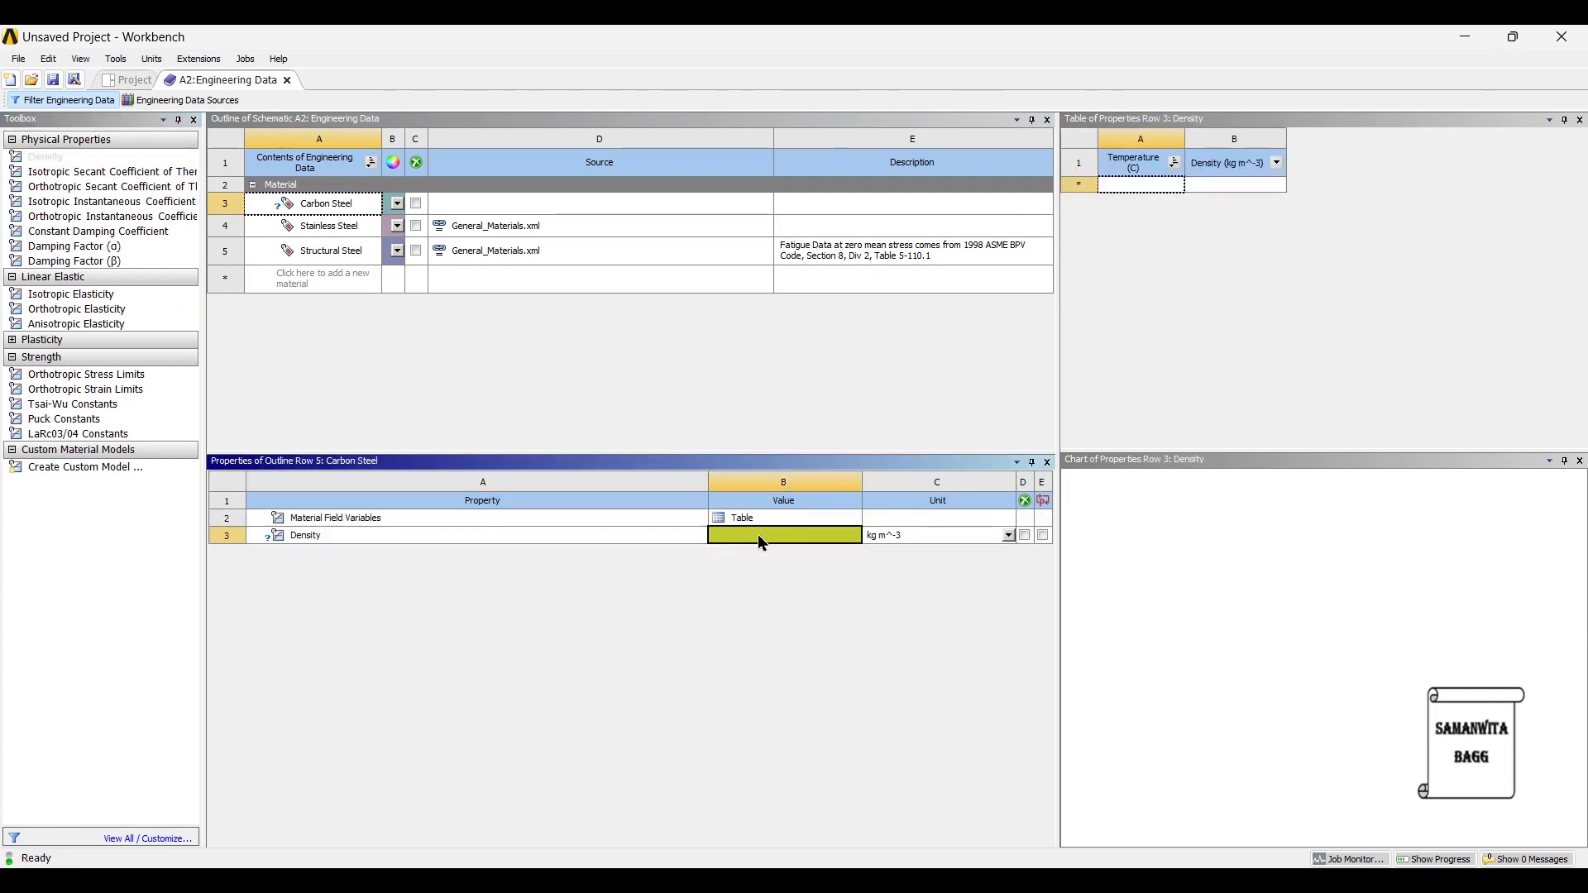
{"action": "type", "text": "7850"}
{"action": "key", "text": "Return"}
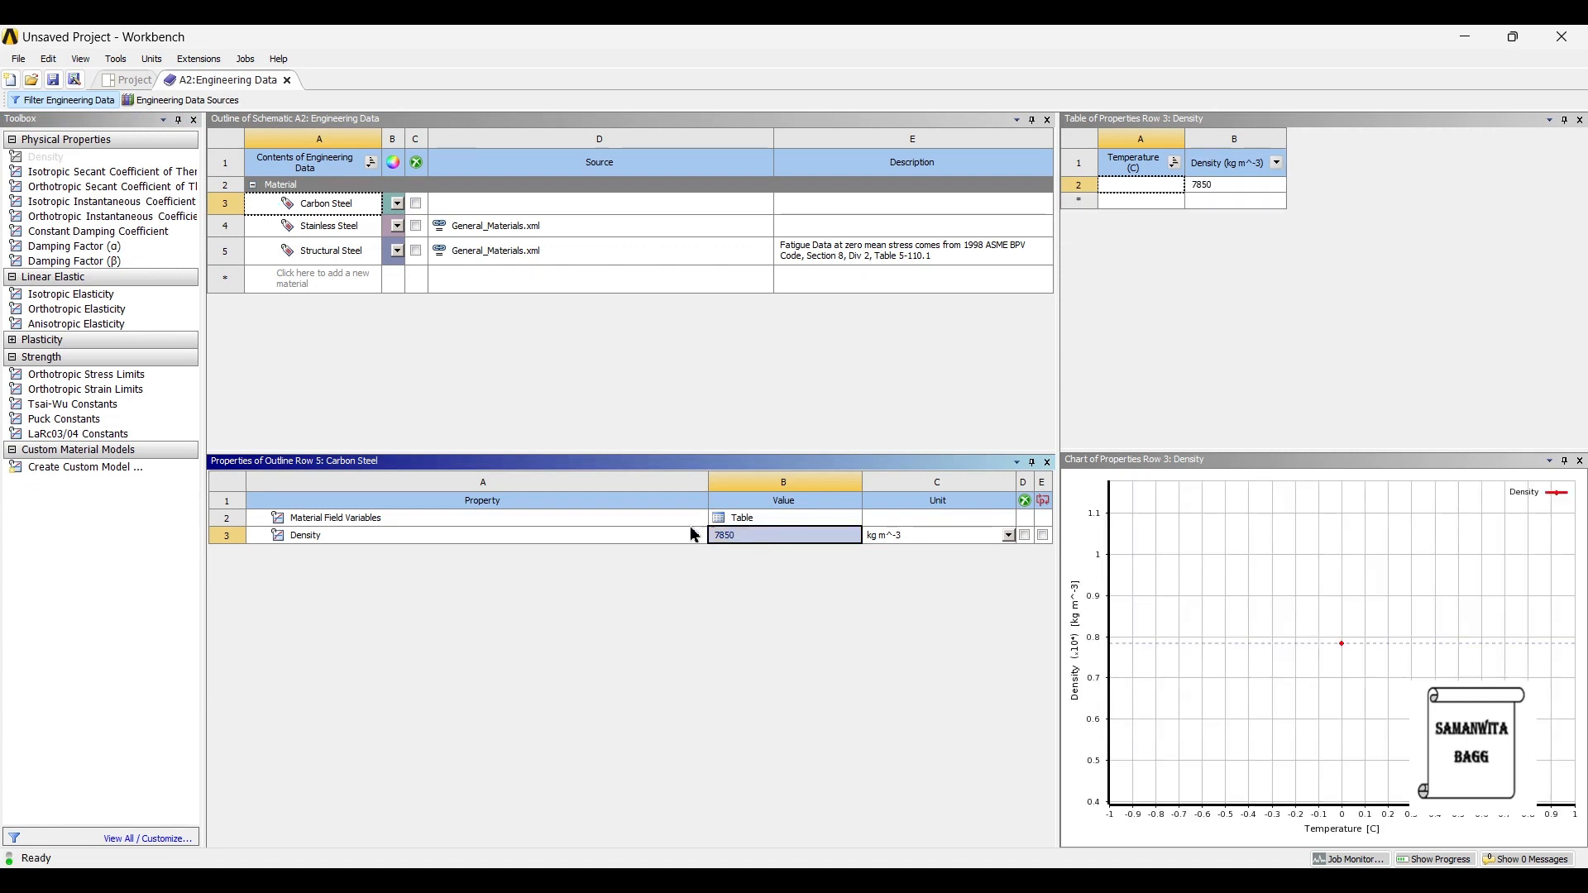
Add Isotropic Elasticity to Carbon Steel with a Young's modulus of 2.1e5 MPa and a Poisson's ratio of 0.29.
{"action": "double_click", "coordinate": [132, 296]}
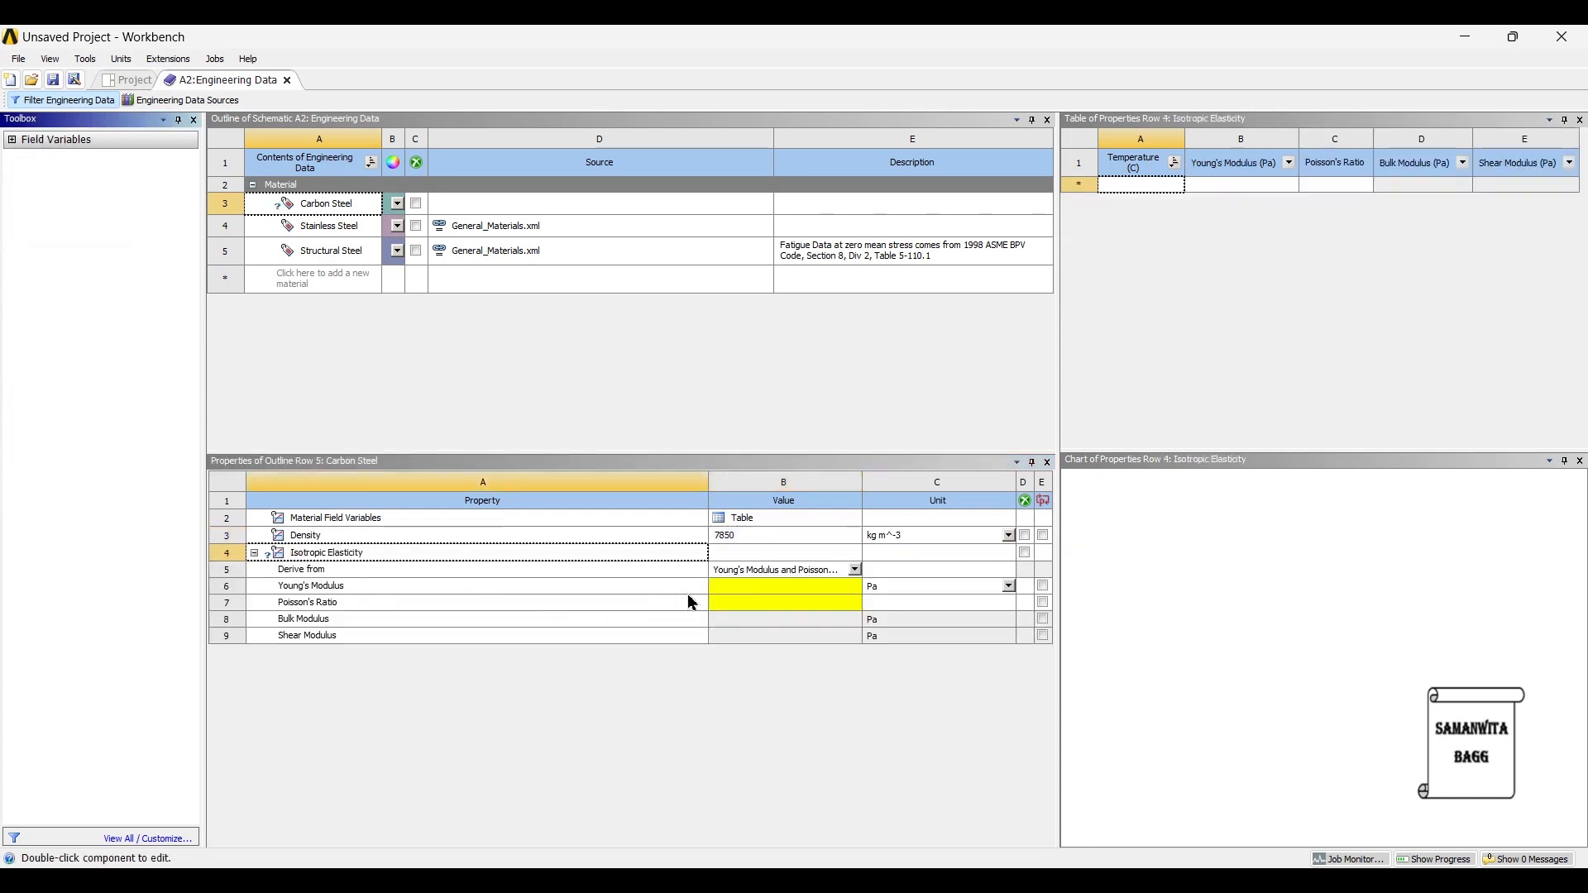
{"action": "left_click", "coordinate": [727, 587]}
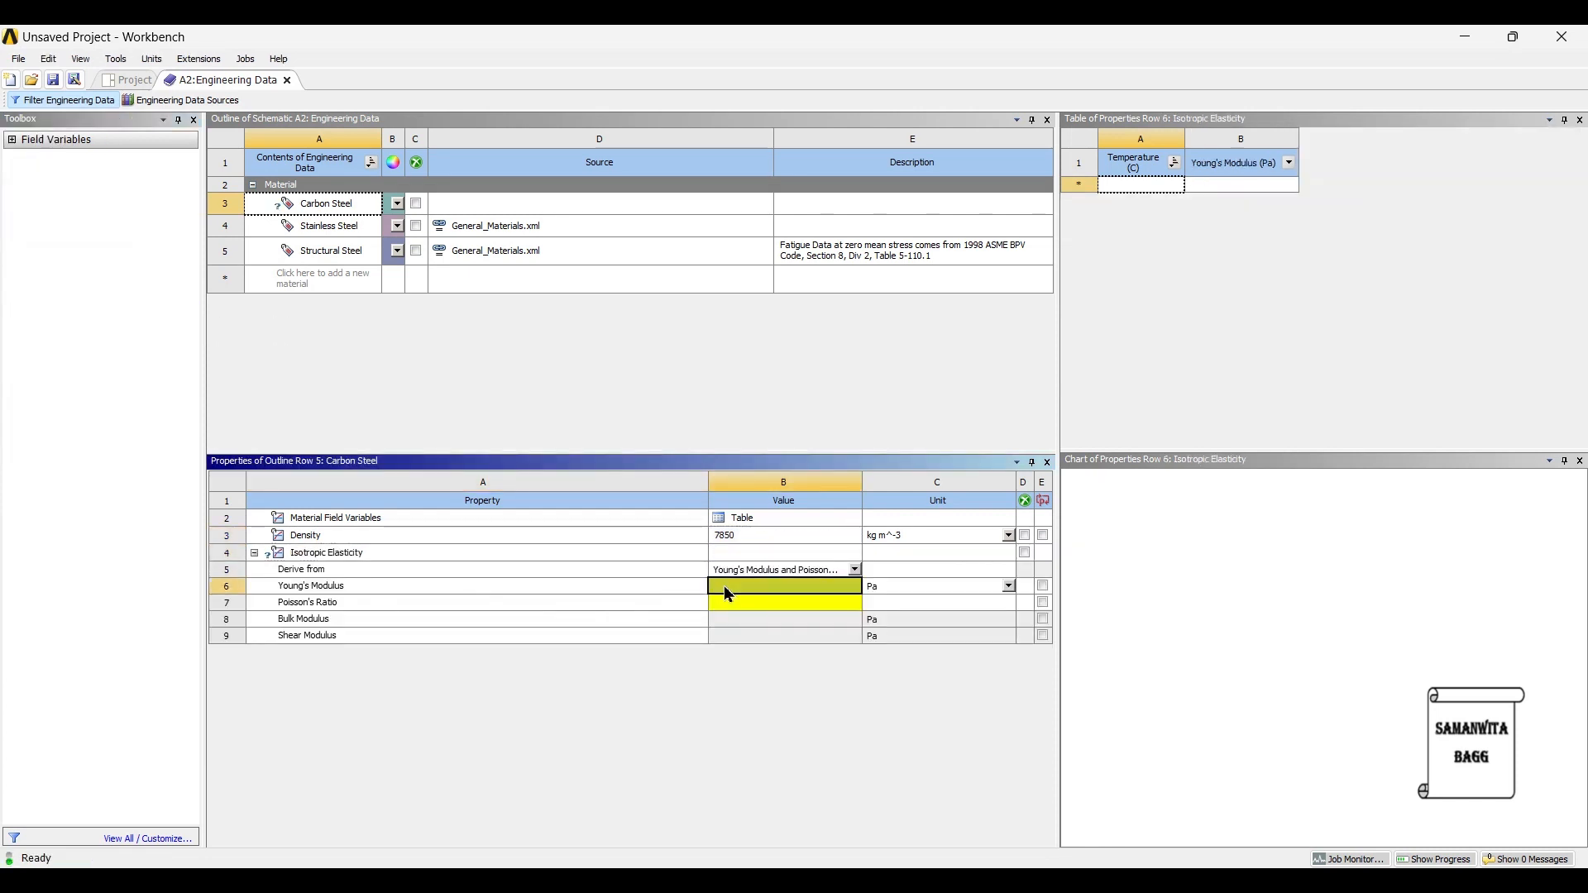
{"action": "left_click", "coordinate": [1009, 587]}
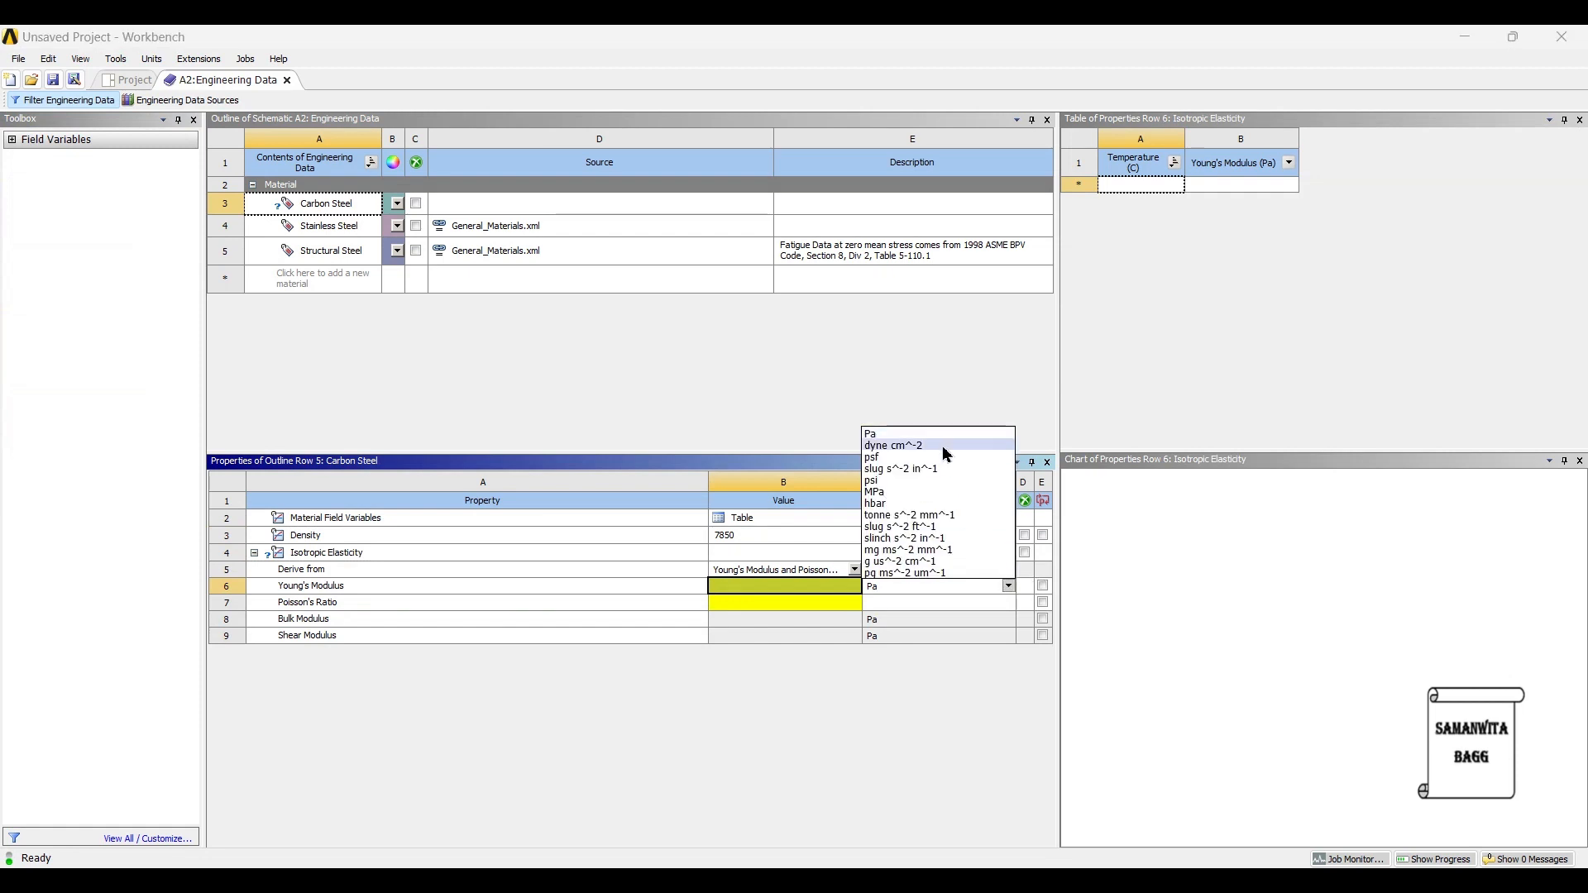
{"action": "left_click", "coordinate": [910, 492]}
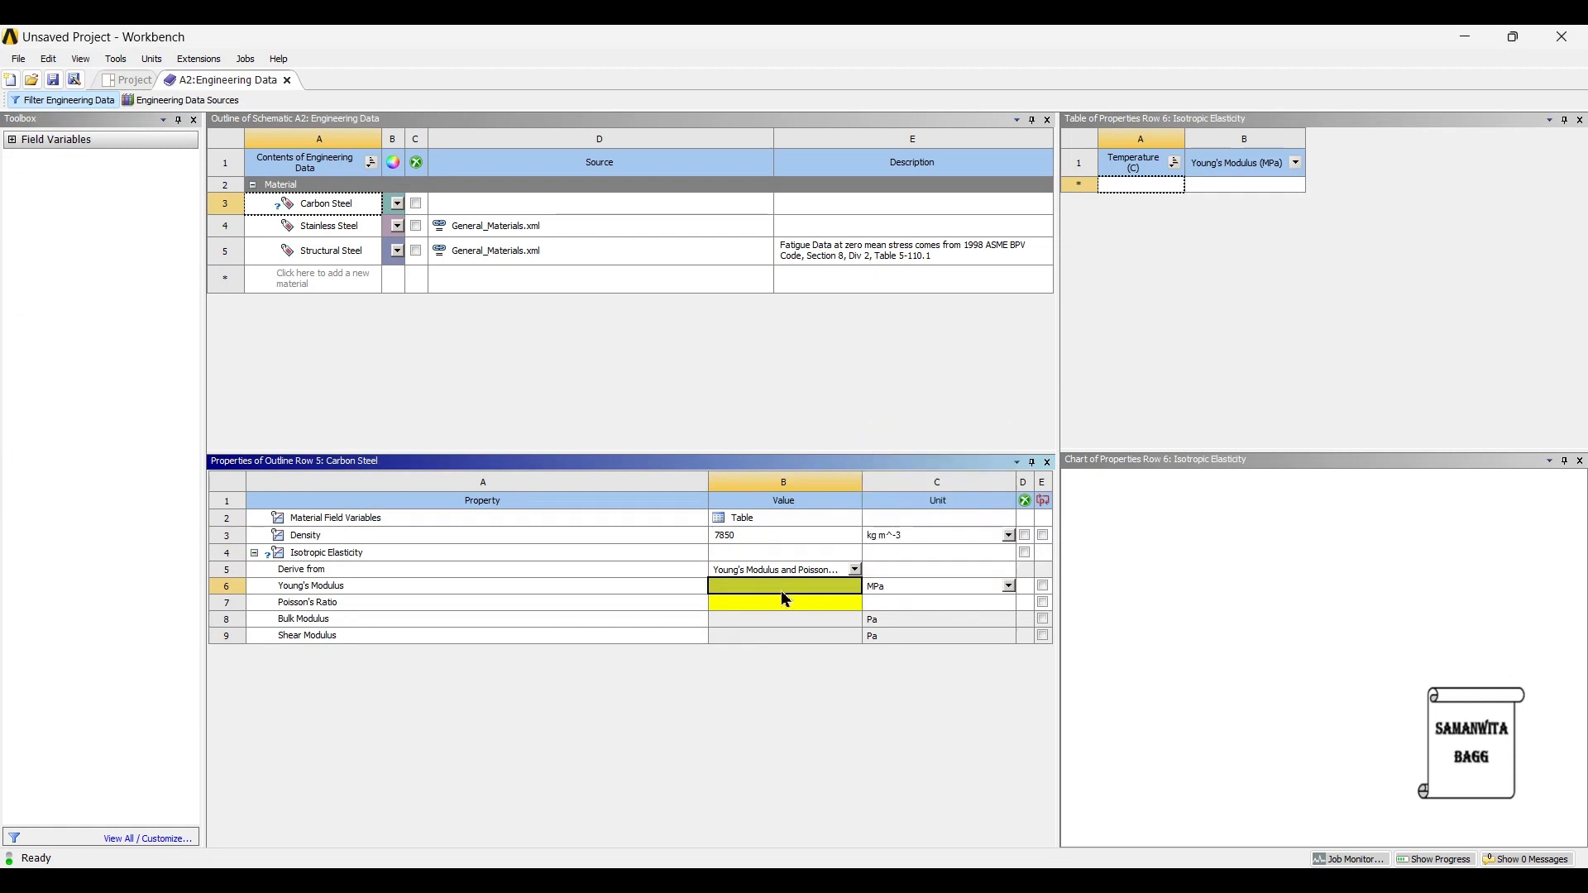
{"action": "type", "text": "2.1e"}
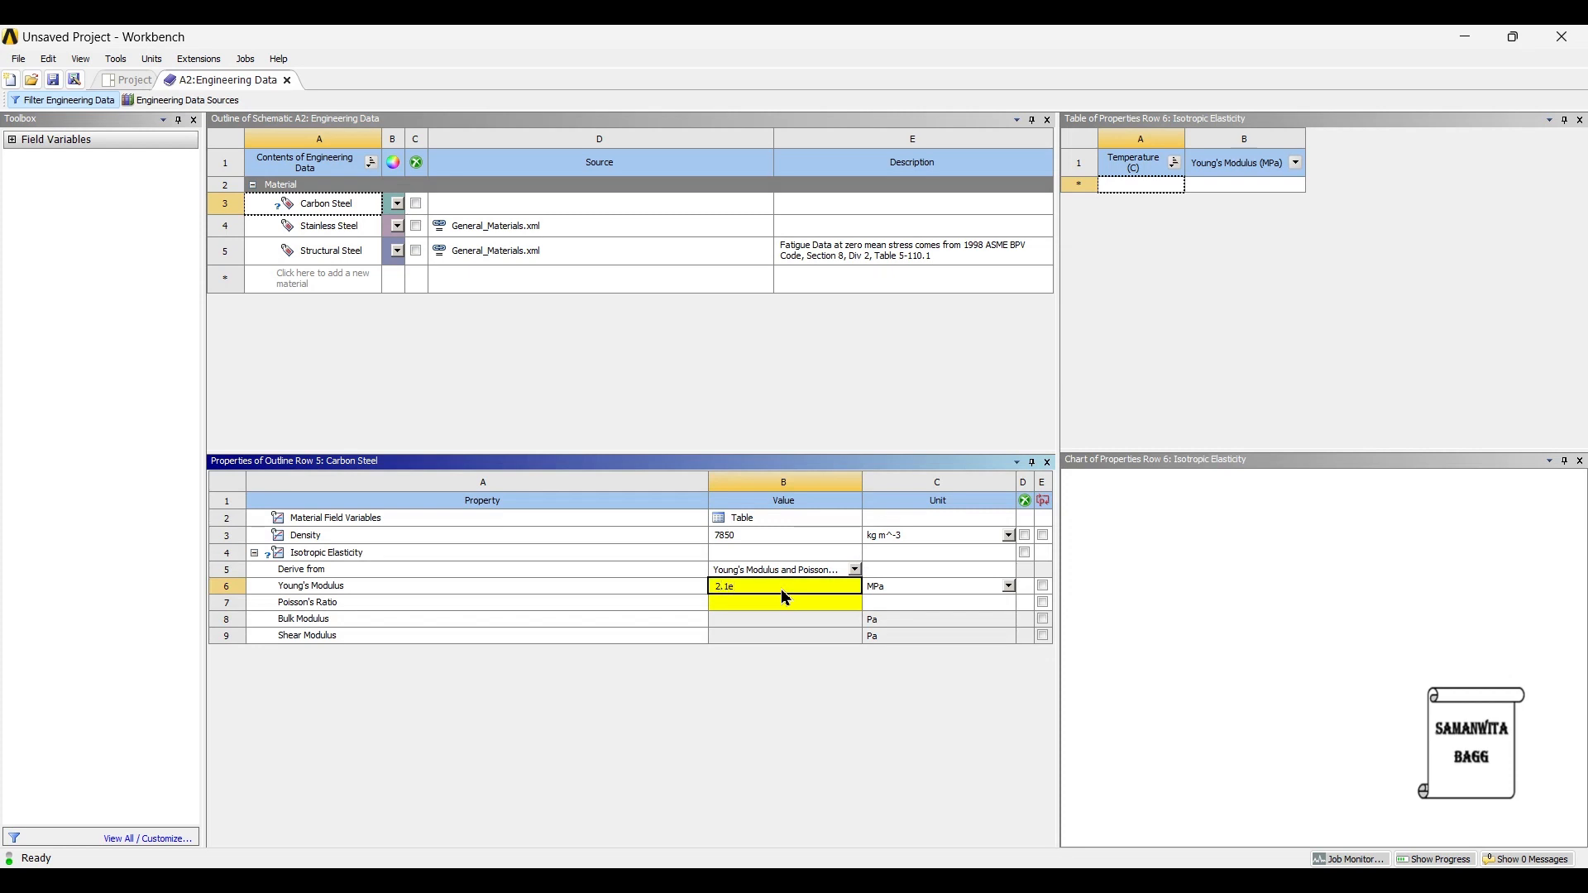
{"action": "type", "text": "5"}
{"action": "key", "text": "Return"}
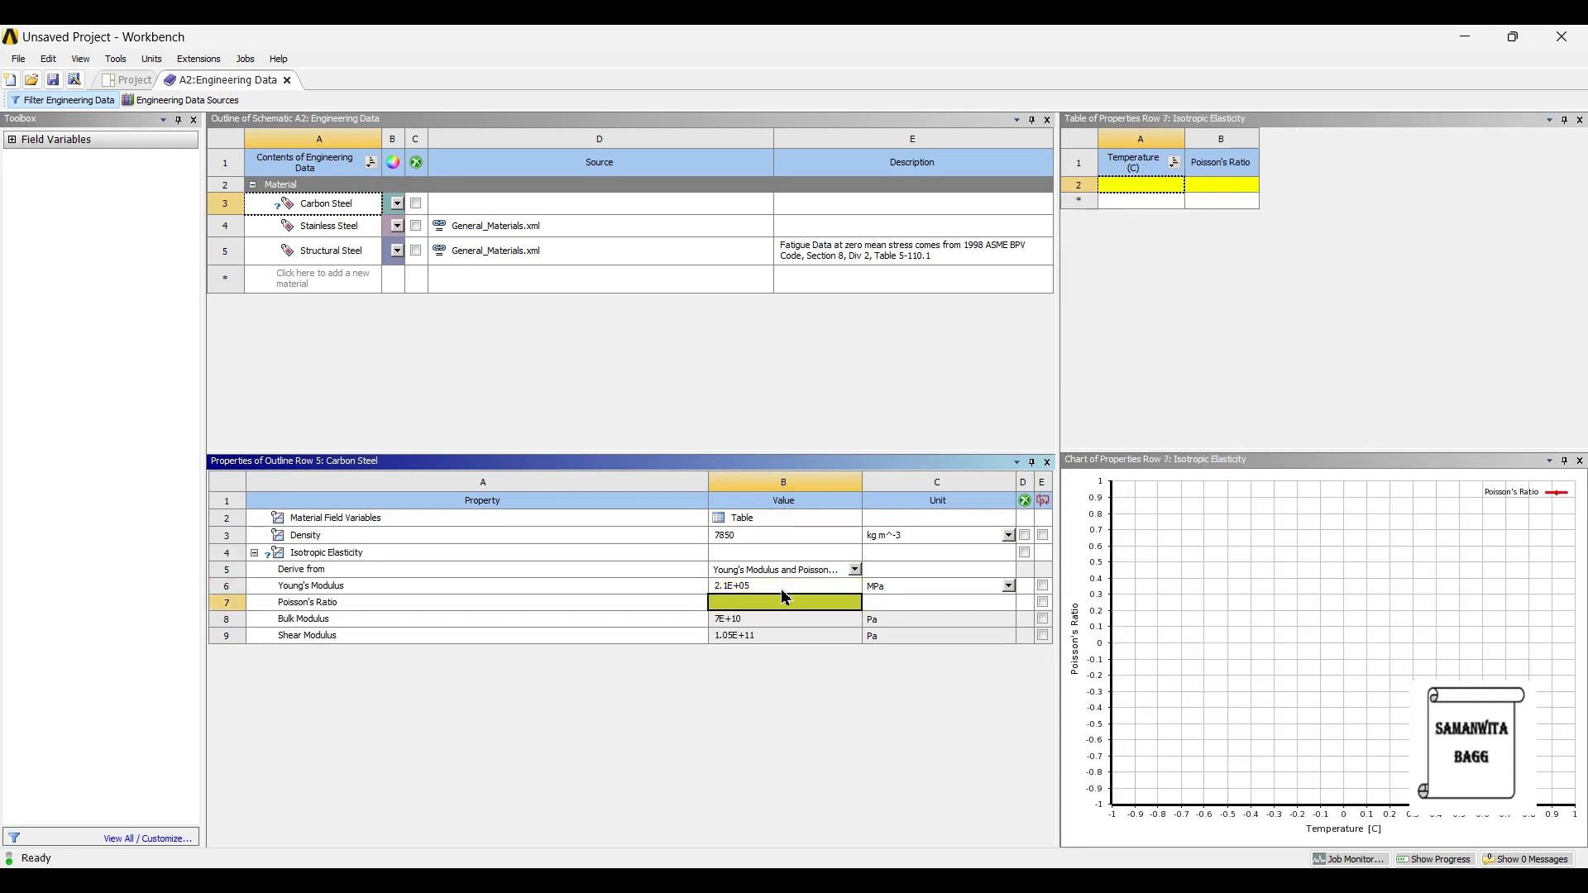
{"action": "type", "text": "0.29"}
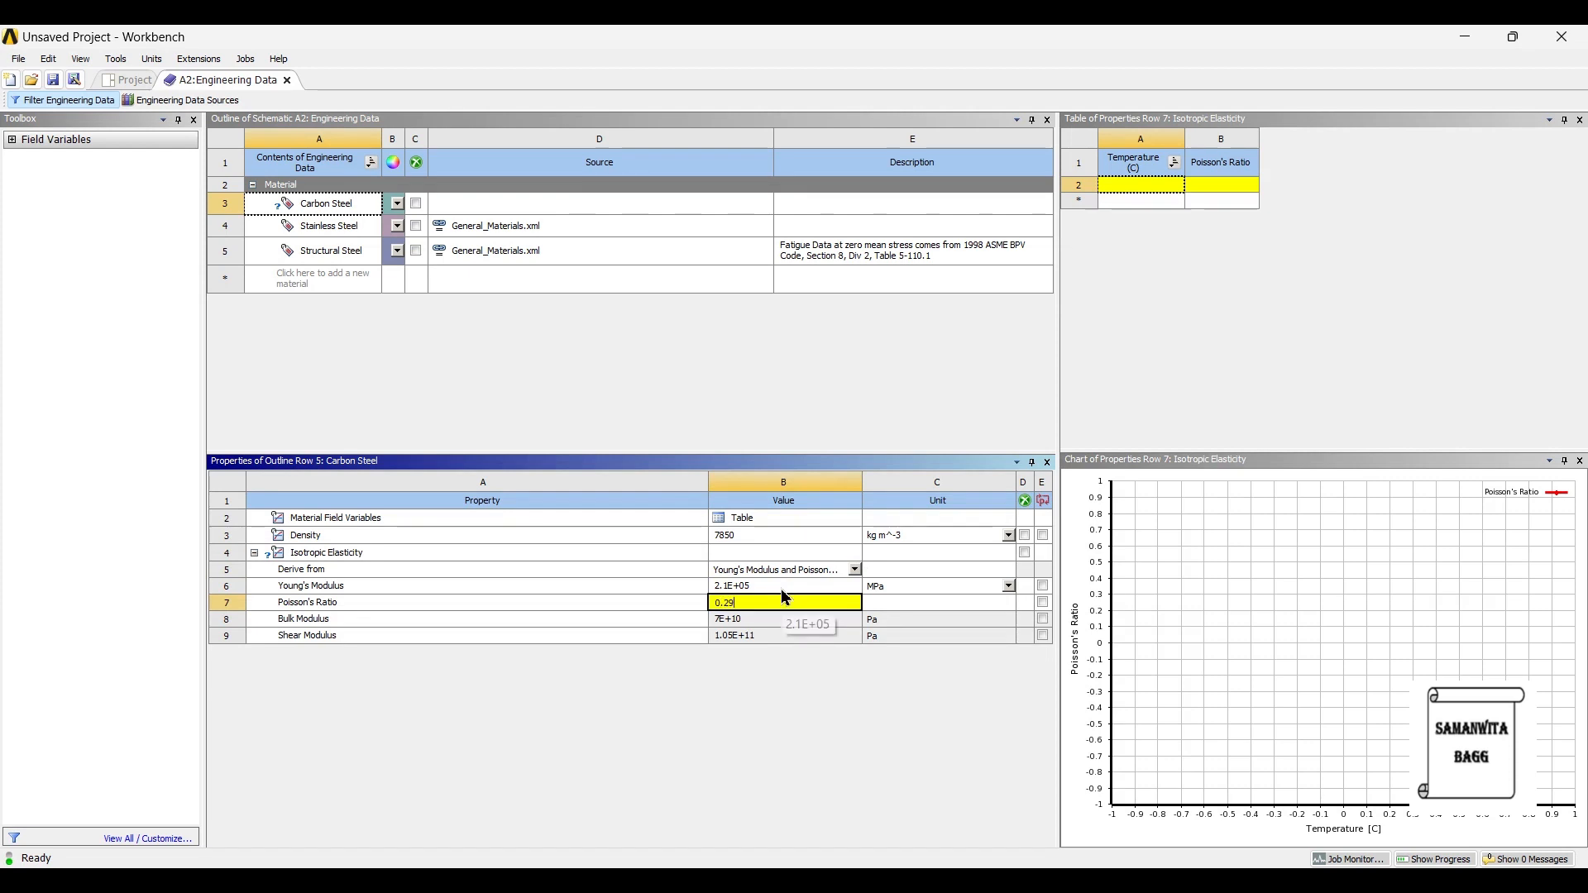
{"action": "key", "text": "Return"}
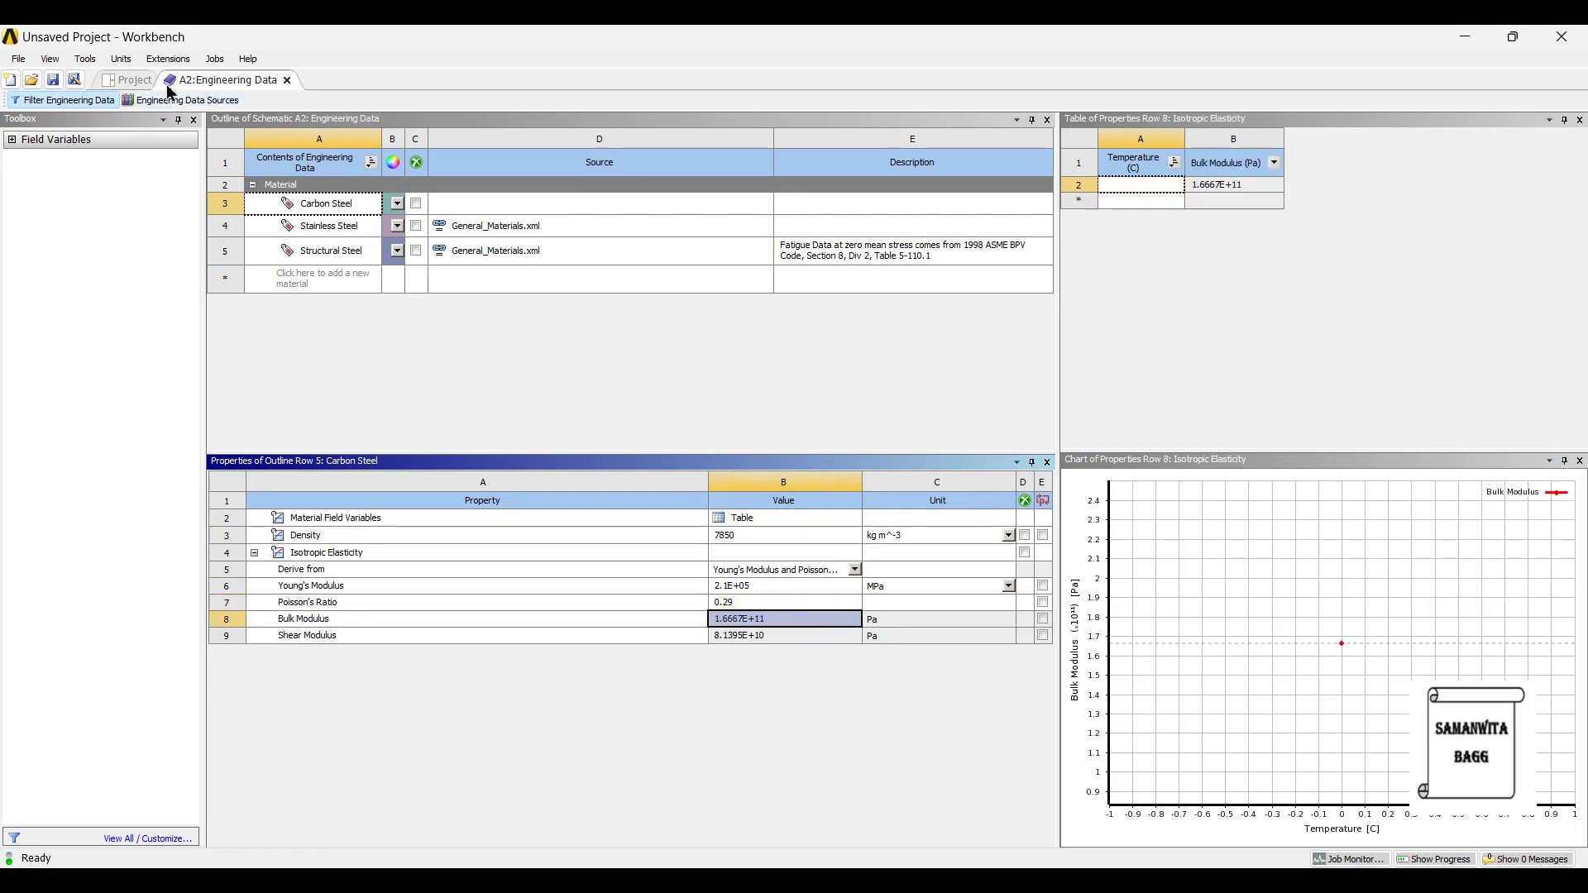
Create another new material named Tungsten carbide in the engineering data.
{"action": "left_click", "coordinate": [296, 291]}
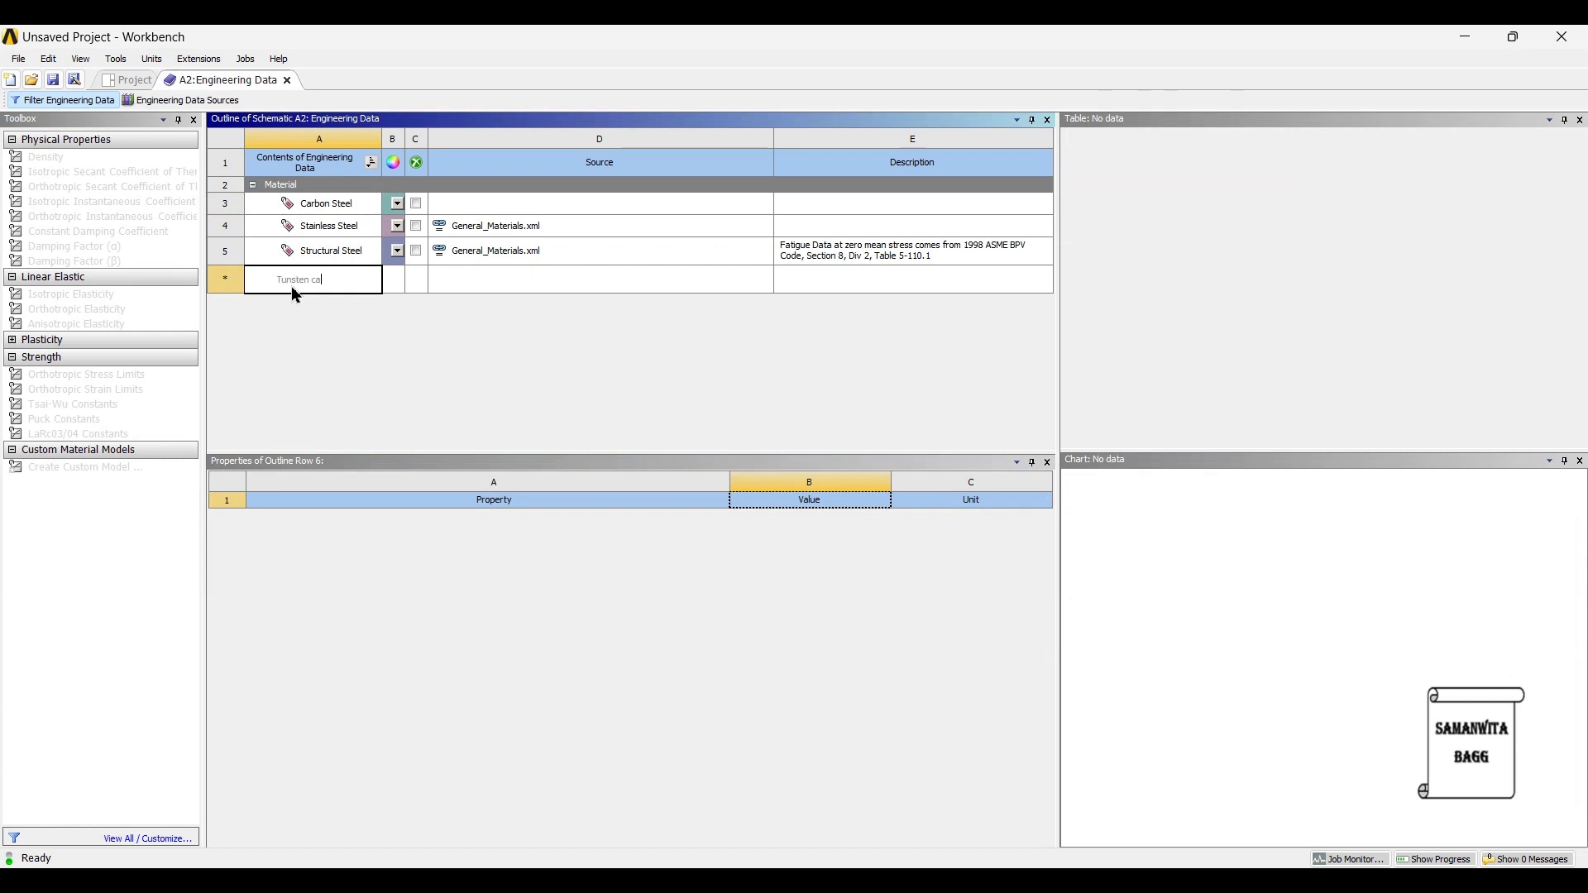
{"action": "key", "text": "Left"}
{"action": "key", "text": "Left"}
{"action": "key", "text": "Left"}
{"action": "key", "text": "Left"}
{"action": "key", "text": "Left"}
{"action": "key", "text": "Left"}
{"action": "key", "text": "Left"}
{"action": "key", "text": "Left"}
{"action": "key", "text": "Left"}
{"action": "key", "text": "Left"}
{"action": "key", "text": "Left"}
{"action": "key", "text": "Left"}
{"action": "type", "text": "g"}
{"action": "key", "text": "Return"}
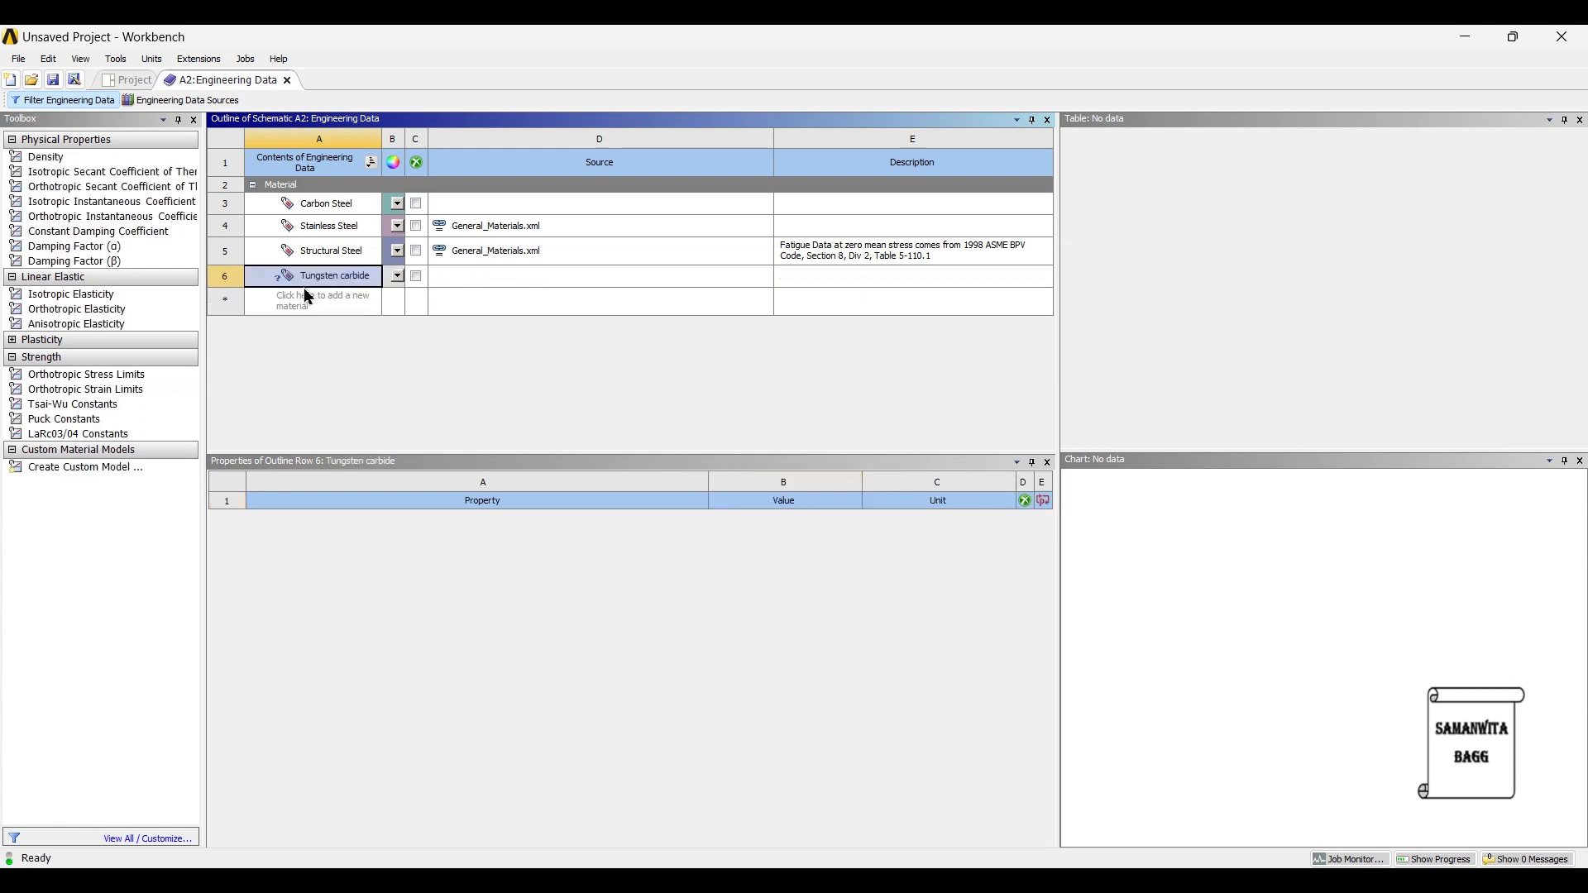
Add a Density property to Tungsten carbide and set it to 15630 kg m^-3.
{"action": "left_click_drag", "start_coordinate": [50, 158], "coordinate": [347, 277]}
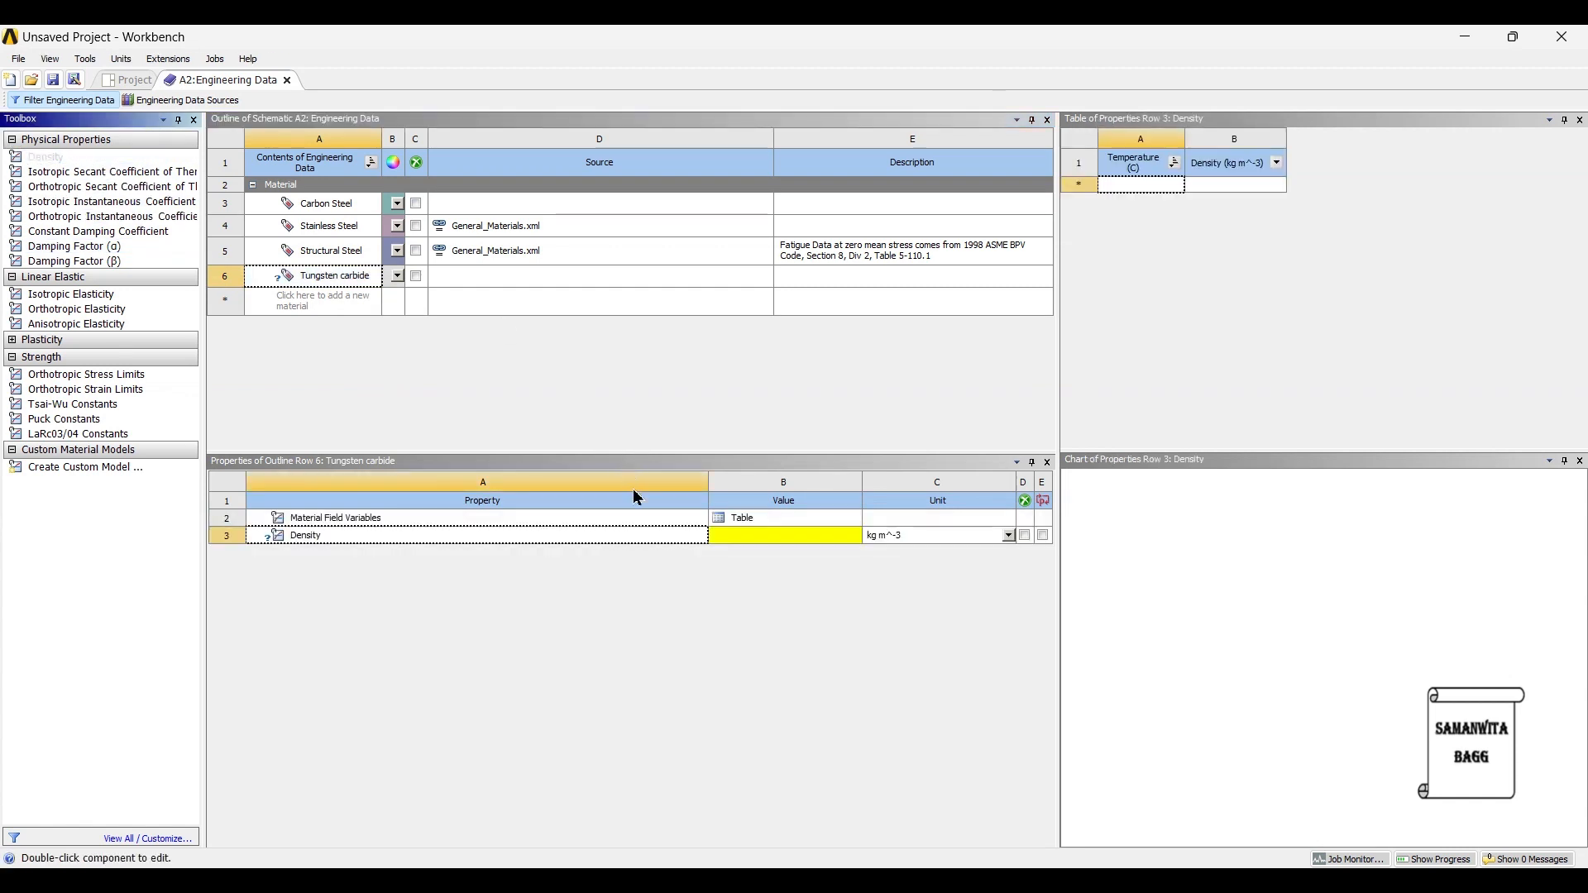
{"action": "left_click", "coordinate": [724, 537]}
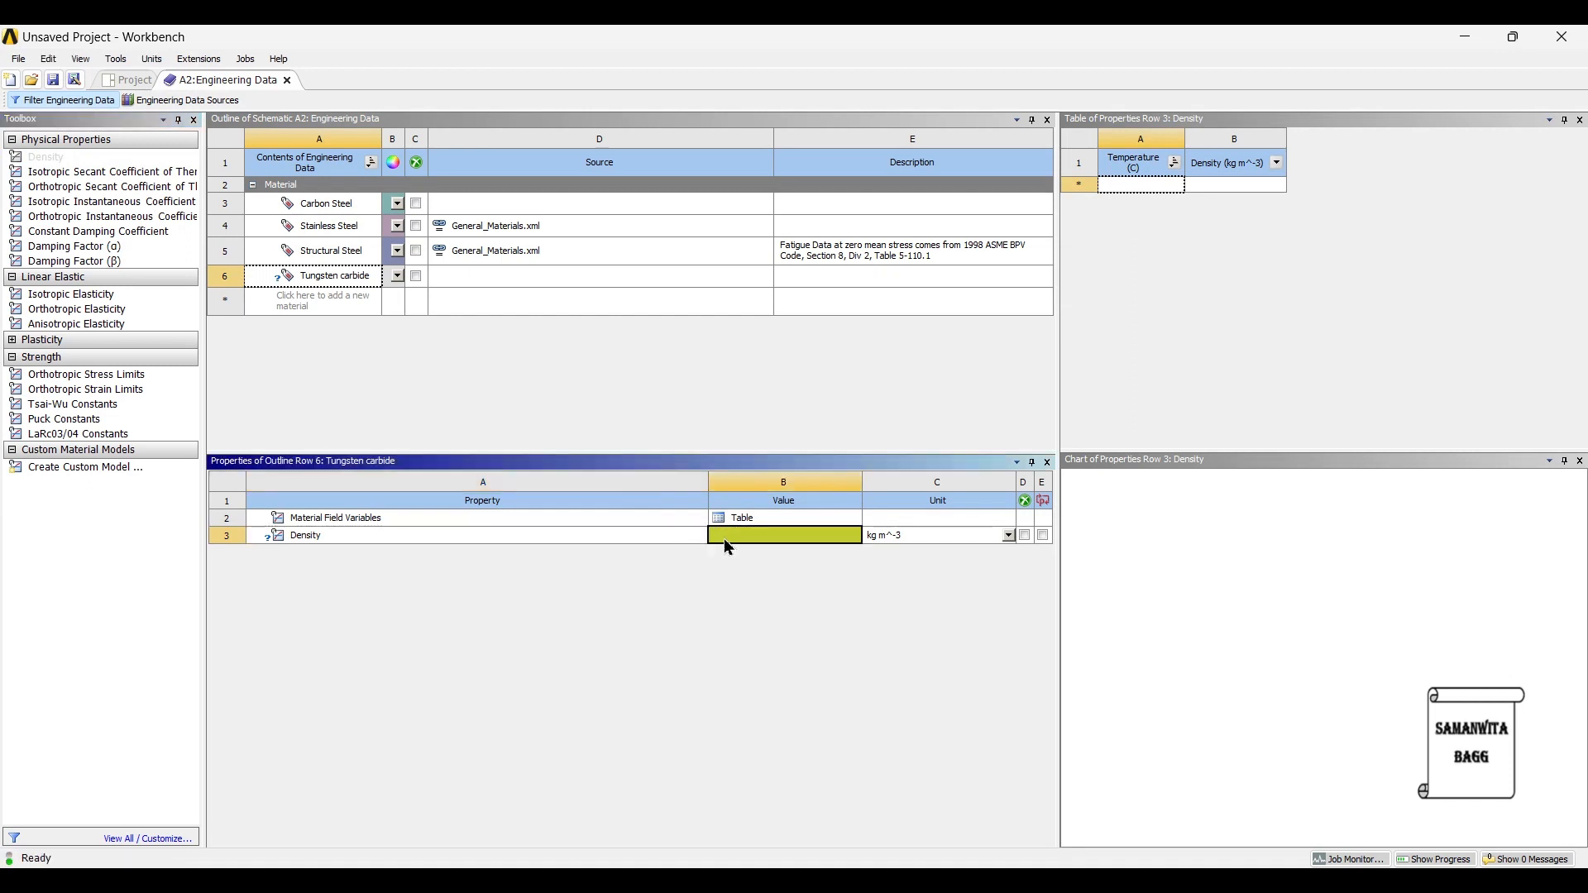
{"action": "type", "text": "15630"}
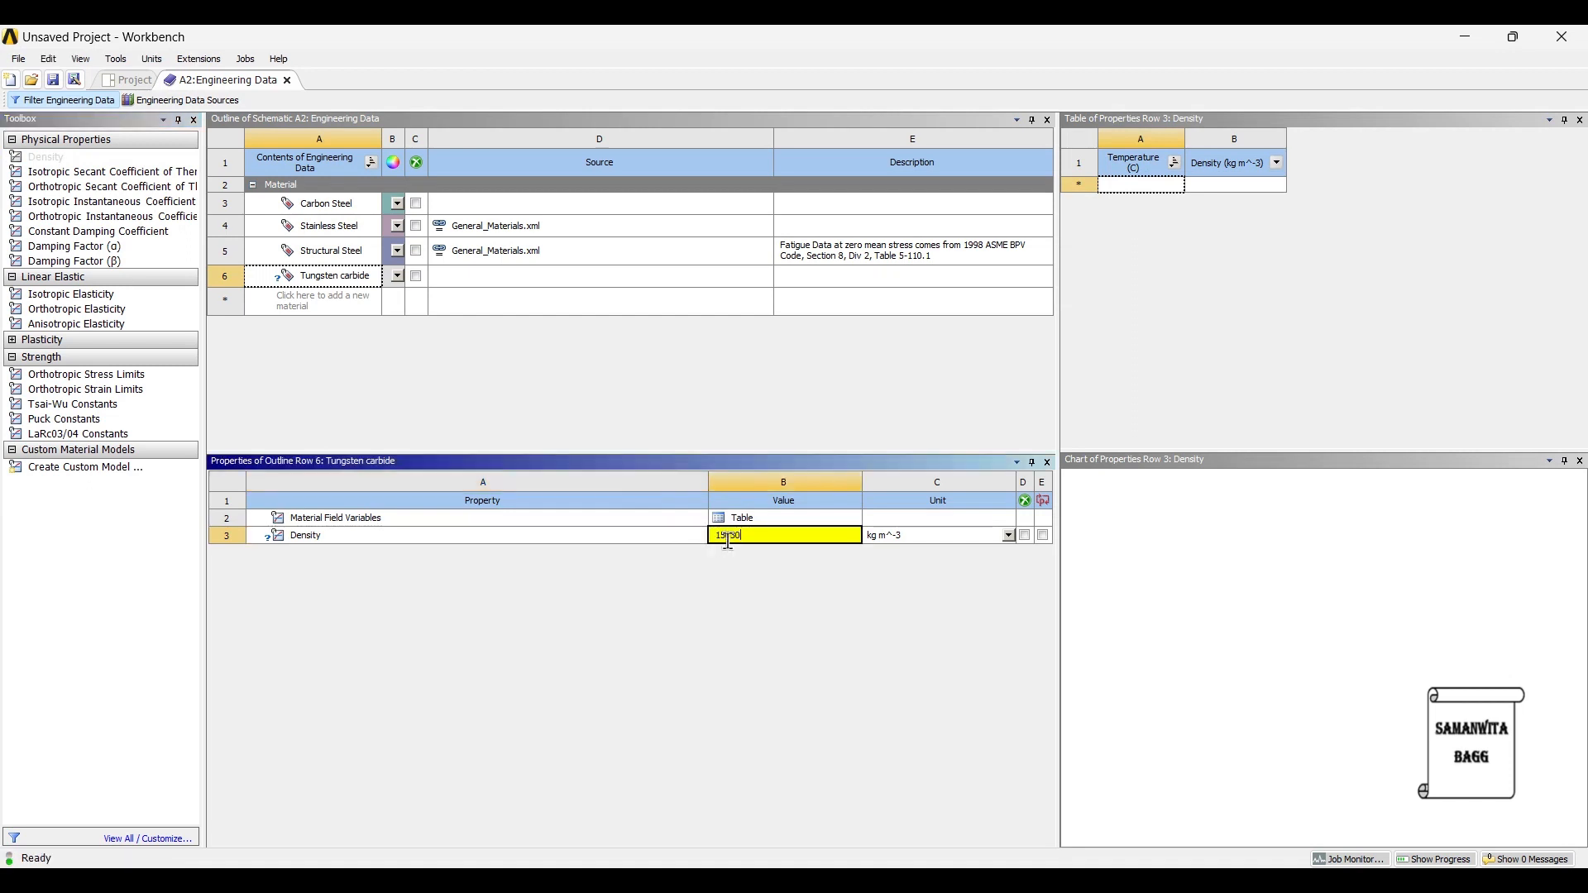
{"action": "key", "text": "Return"}
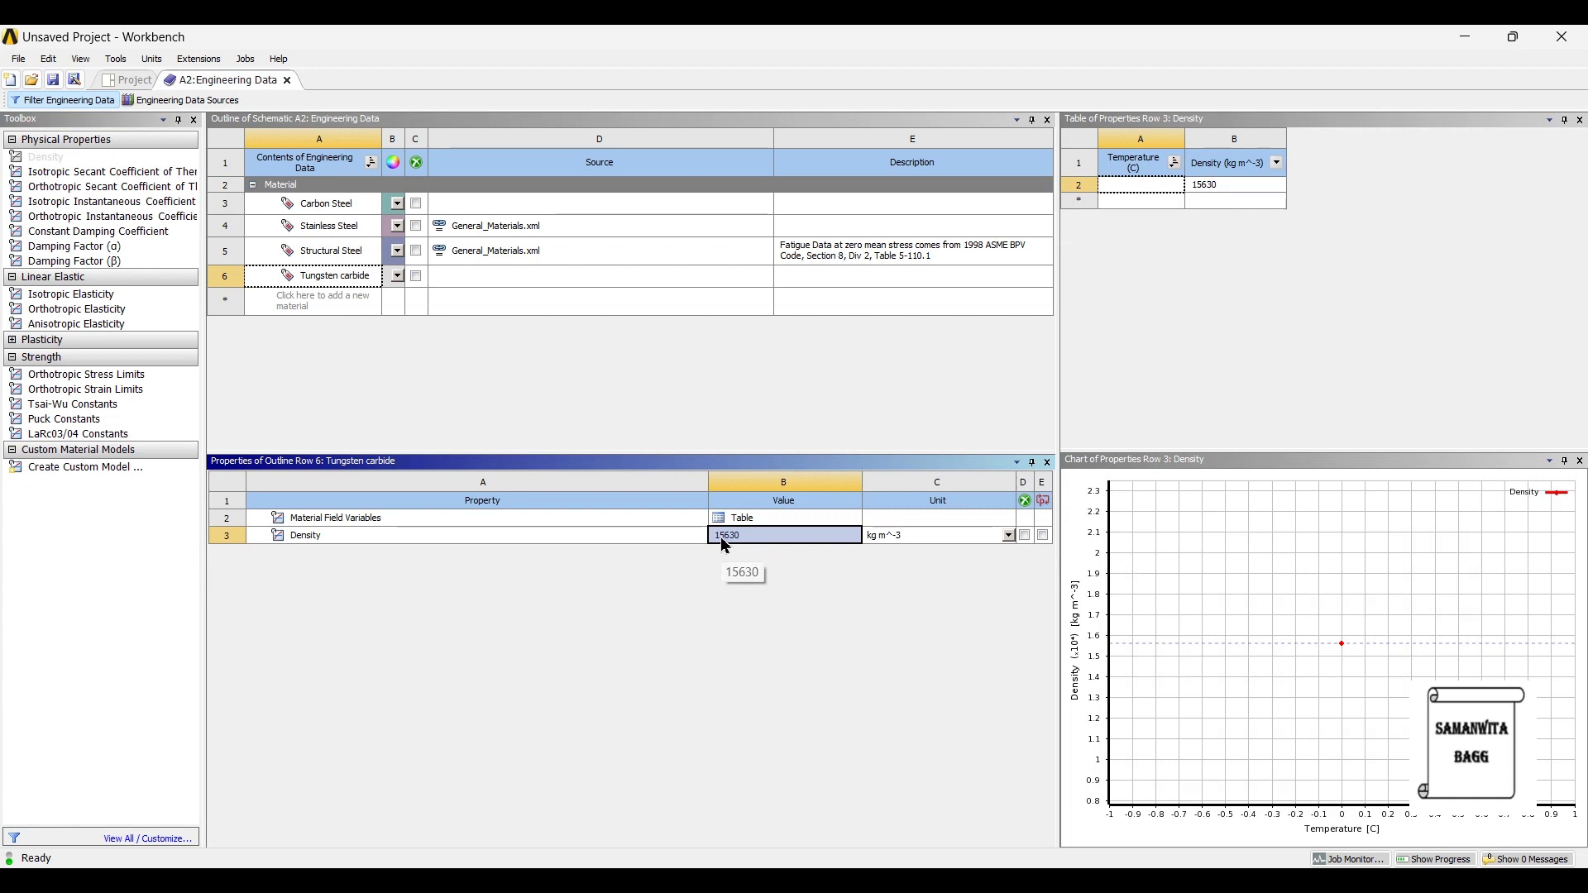
Add Isotropic Elasticity to Tungsten carbide with Young's modulus 53000 MPa and Poisson's ratio 0.31, and return to the project schematic.
{"action": "double_click", "coordinate": [134, 296]}
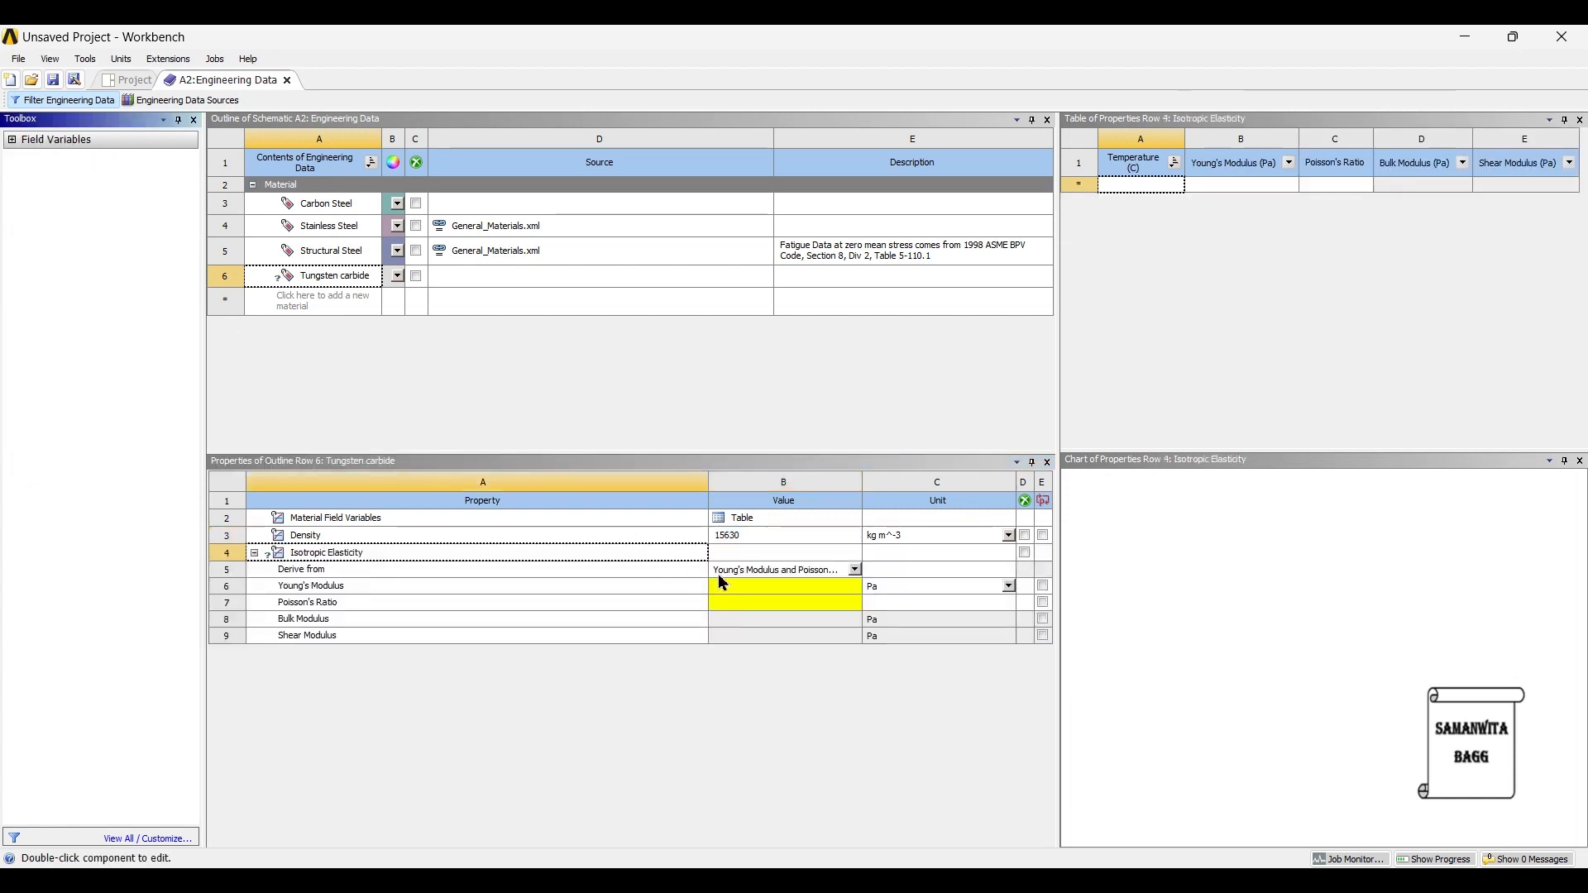
{"action": "left_click", "coordinate": [1009, 586]}
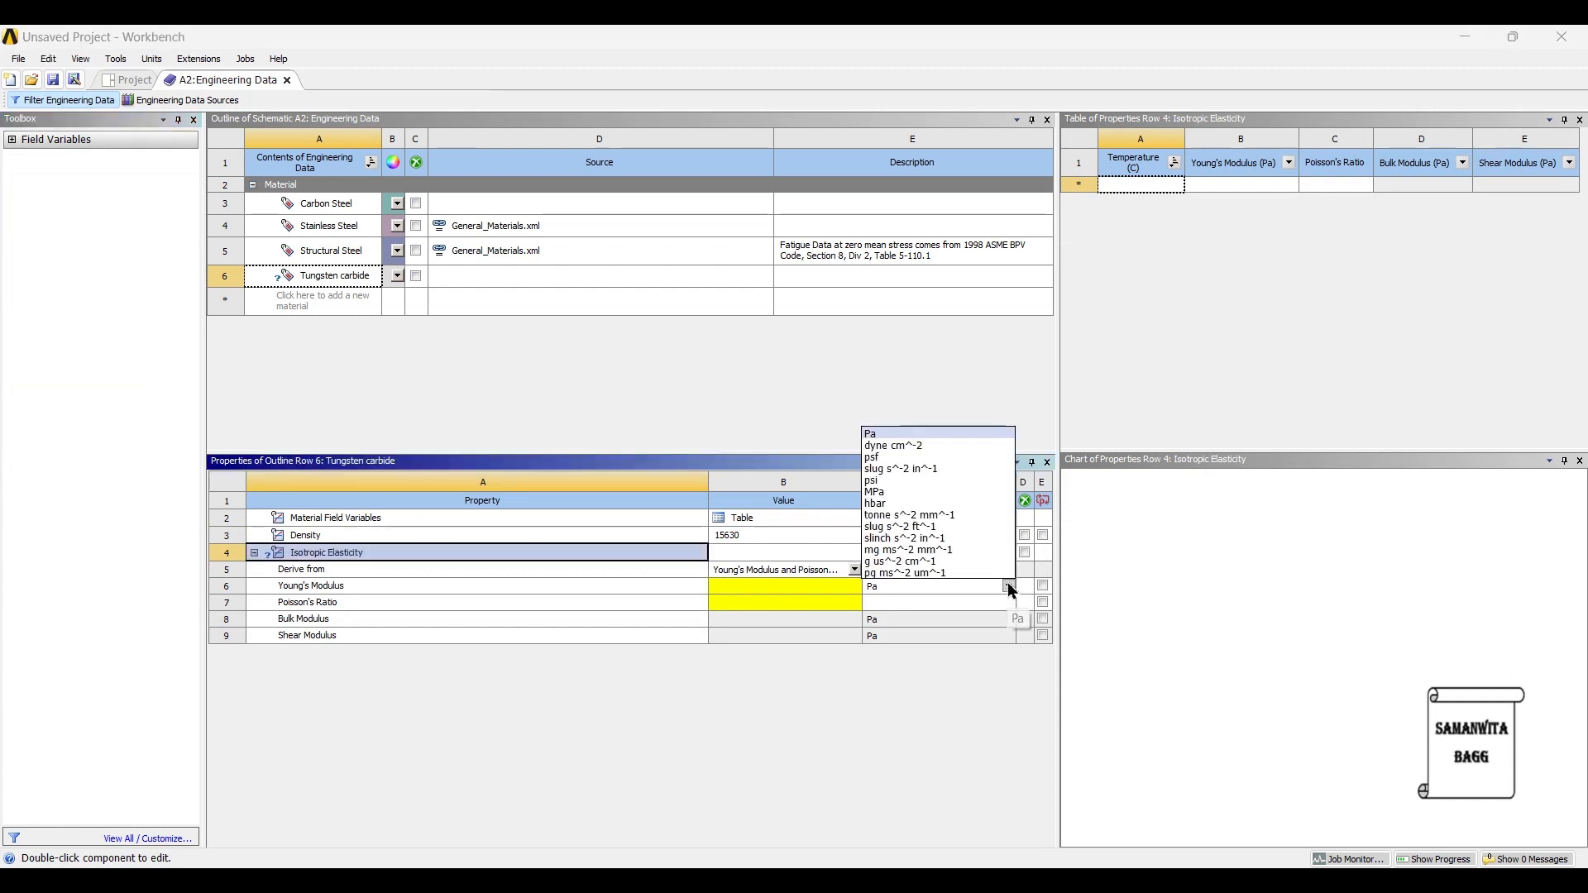
{"action": "left_click", "coordinate": [916, 493]}
{"action": "left_click", "coordinate": [767, 590]}
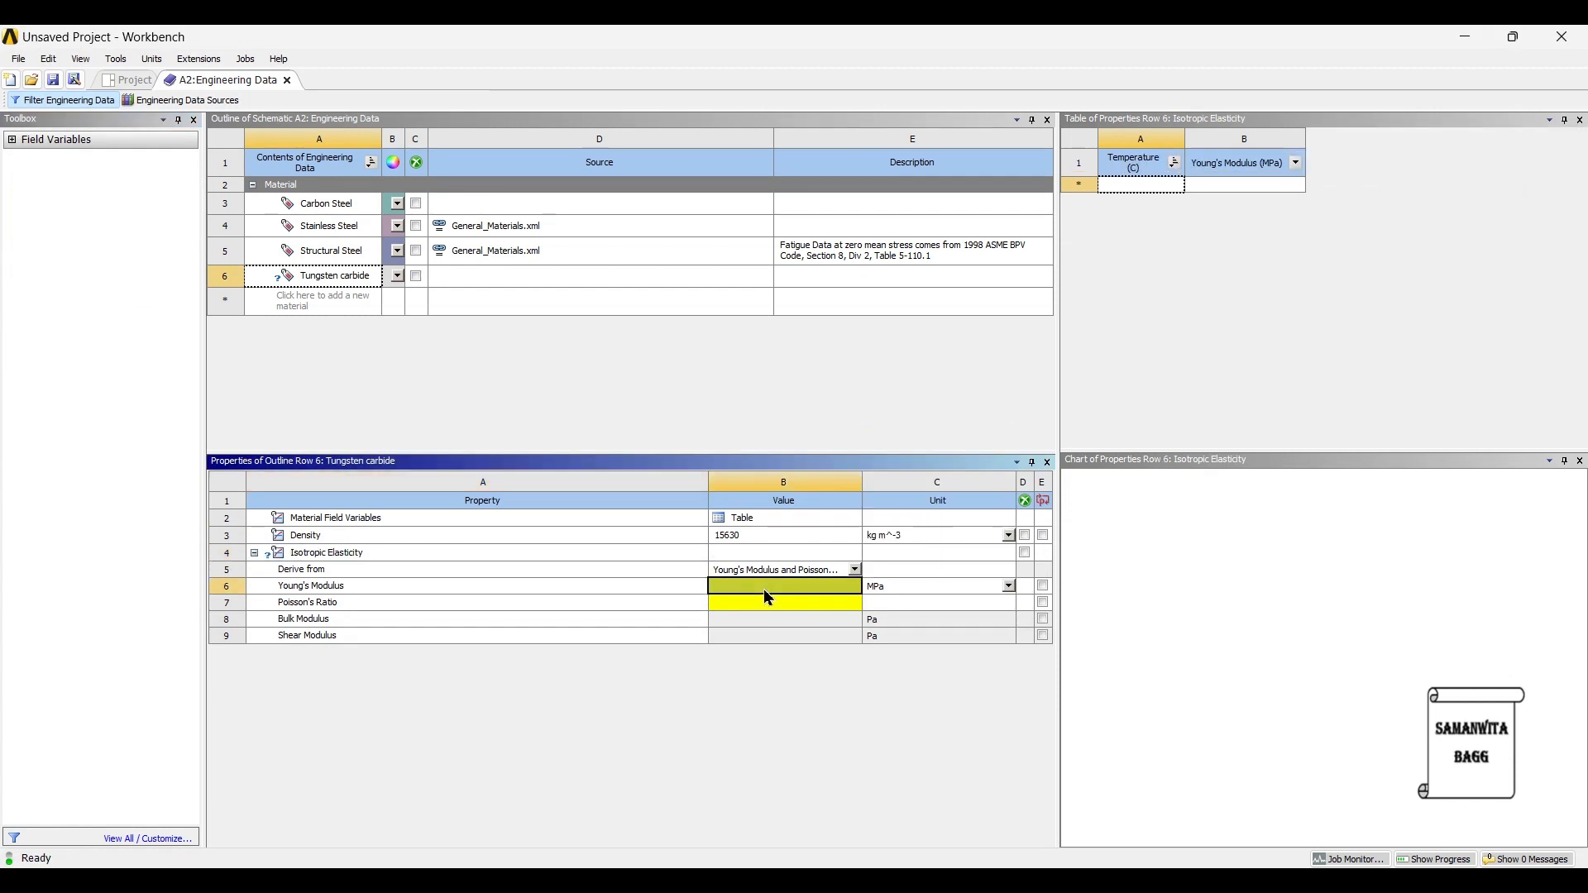
{"action": "type", "text": "53000"}
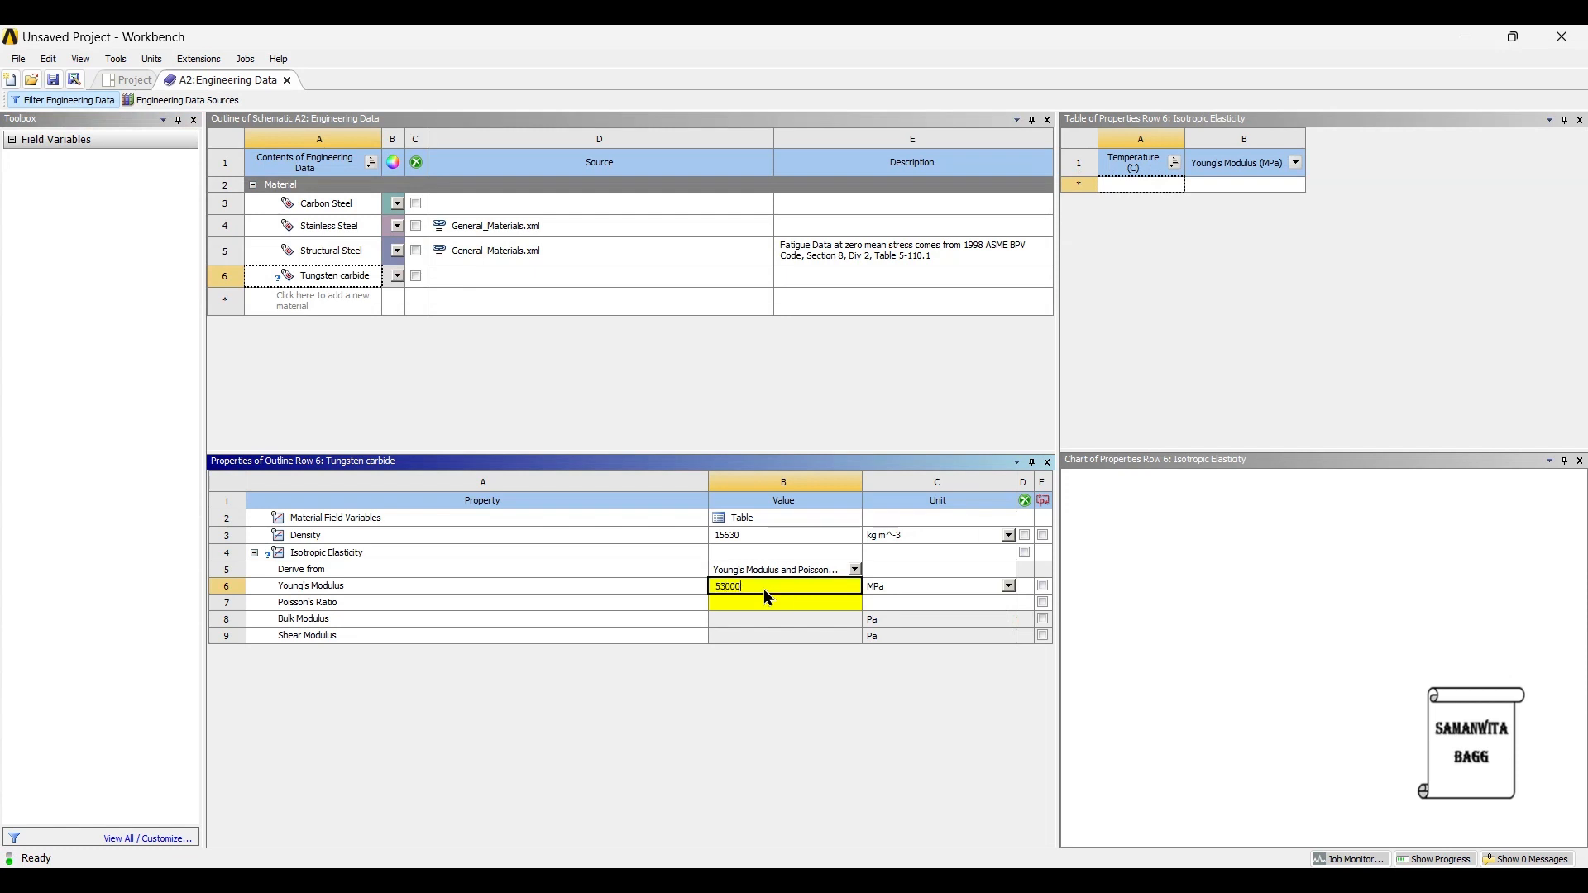
{"action": "key", "text": "Return"}
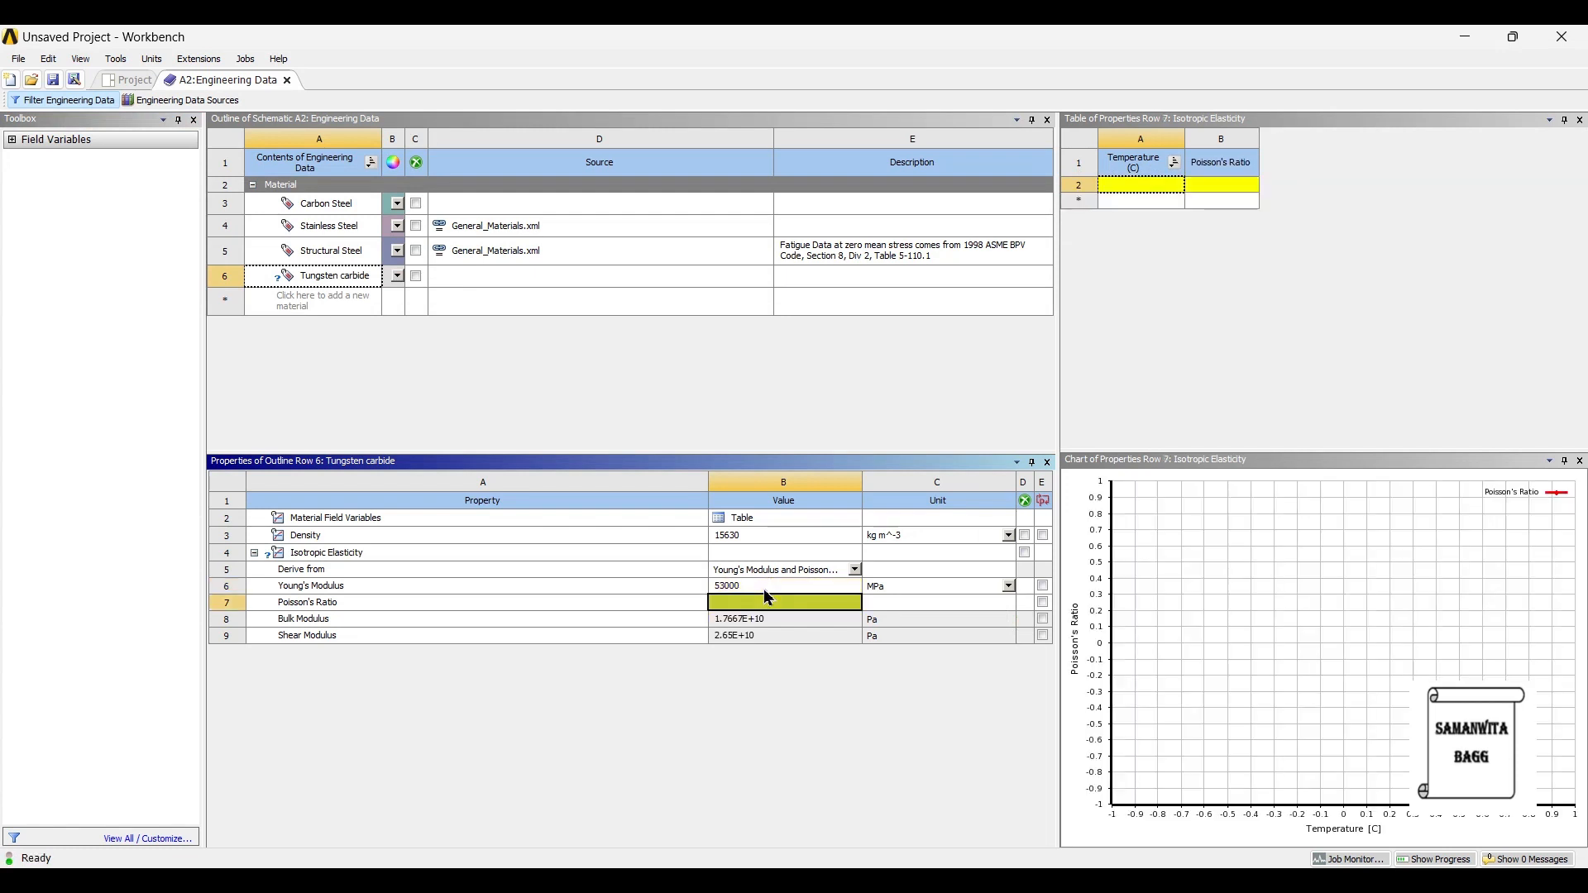
{"action": "type", "text": "0.31"}
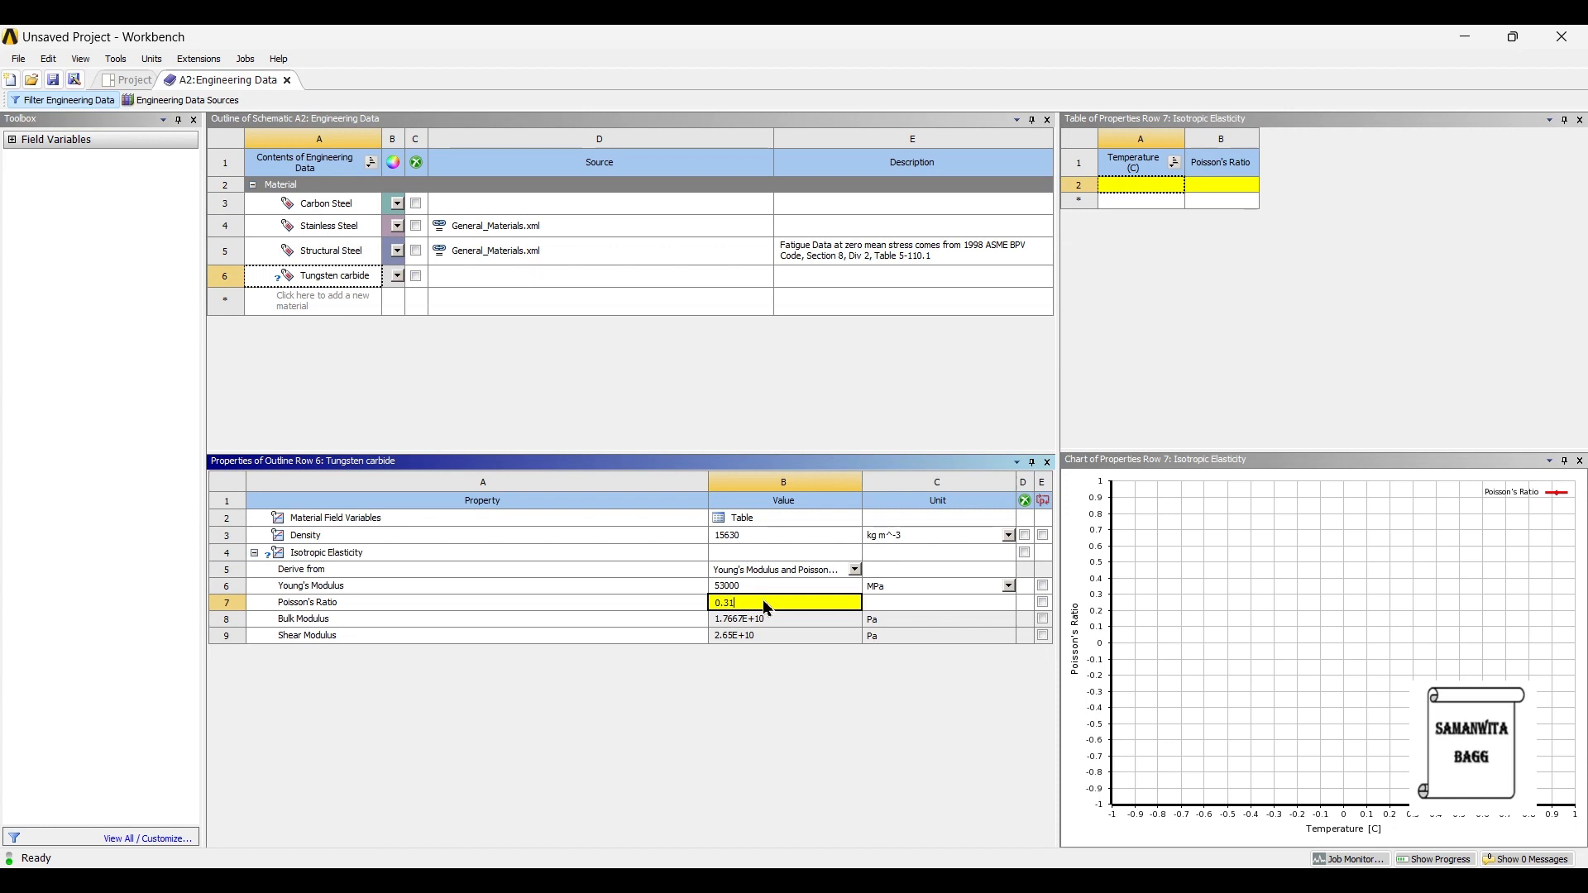
{"action": "key", "text": "Return"}
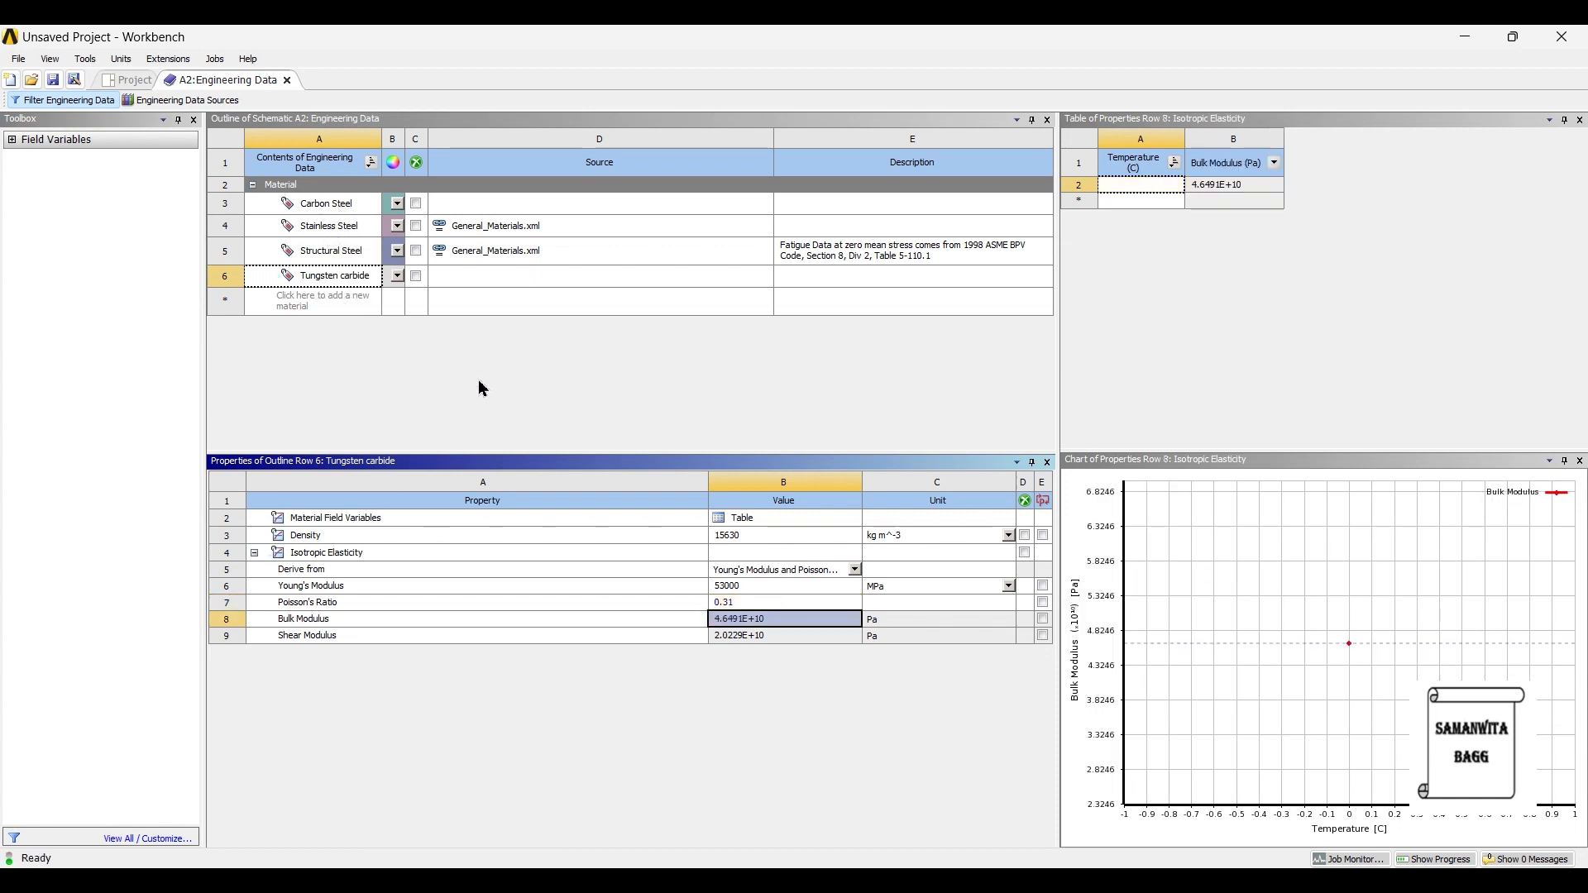
{"action": "left_click", "coordinate": [128, 79]}
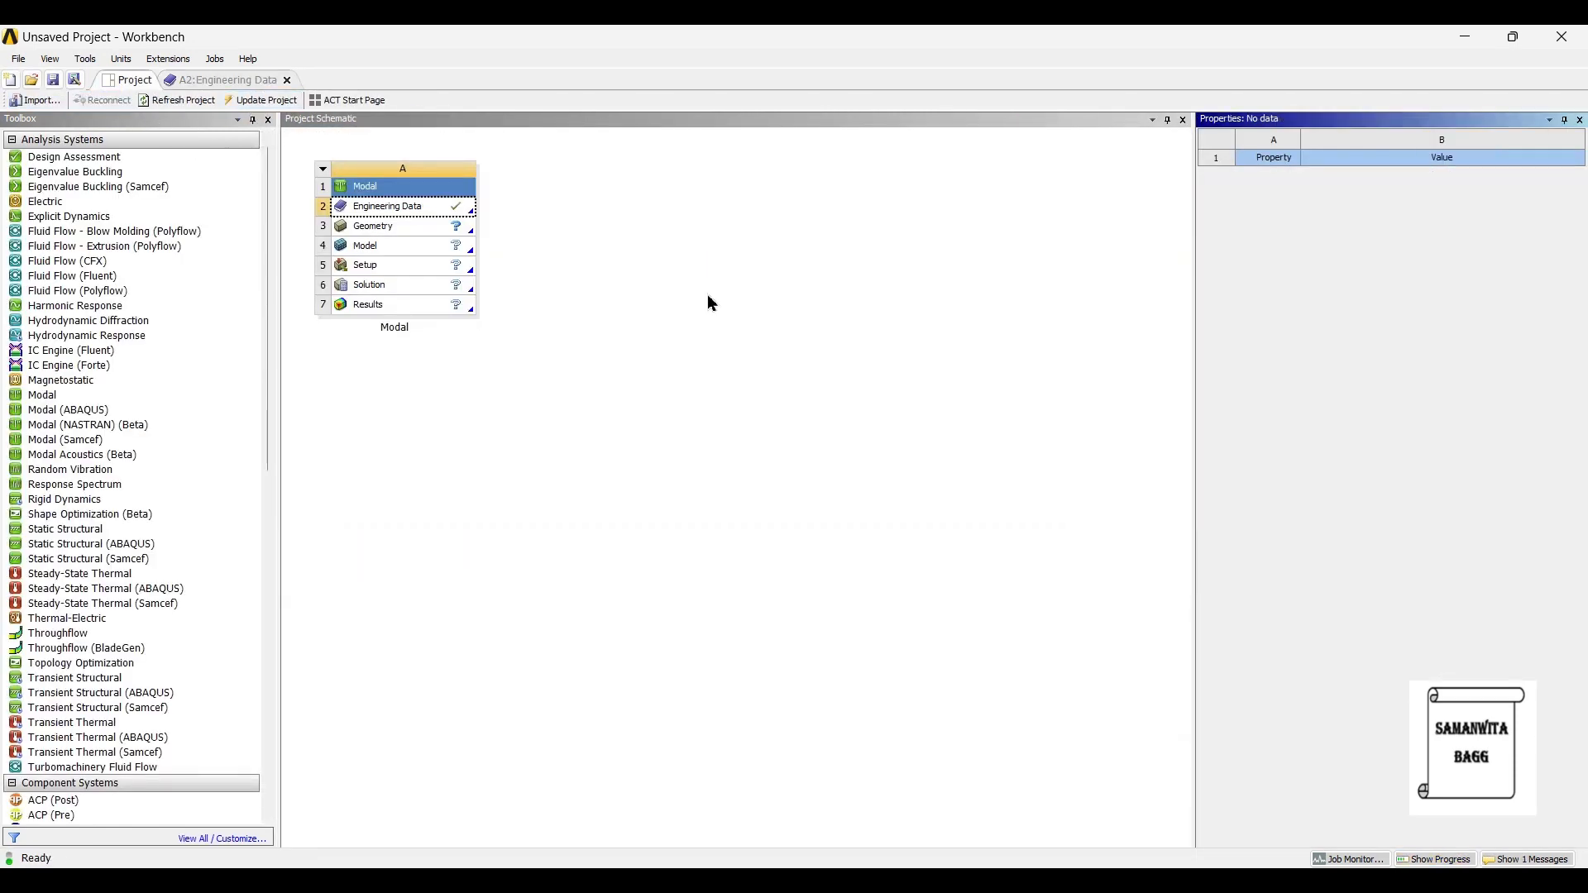
Import the geometry file Twist Drill.stp into the Modal system's Geometry cell.
{"action": "left_click", "coordinate": [399, 229]}
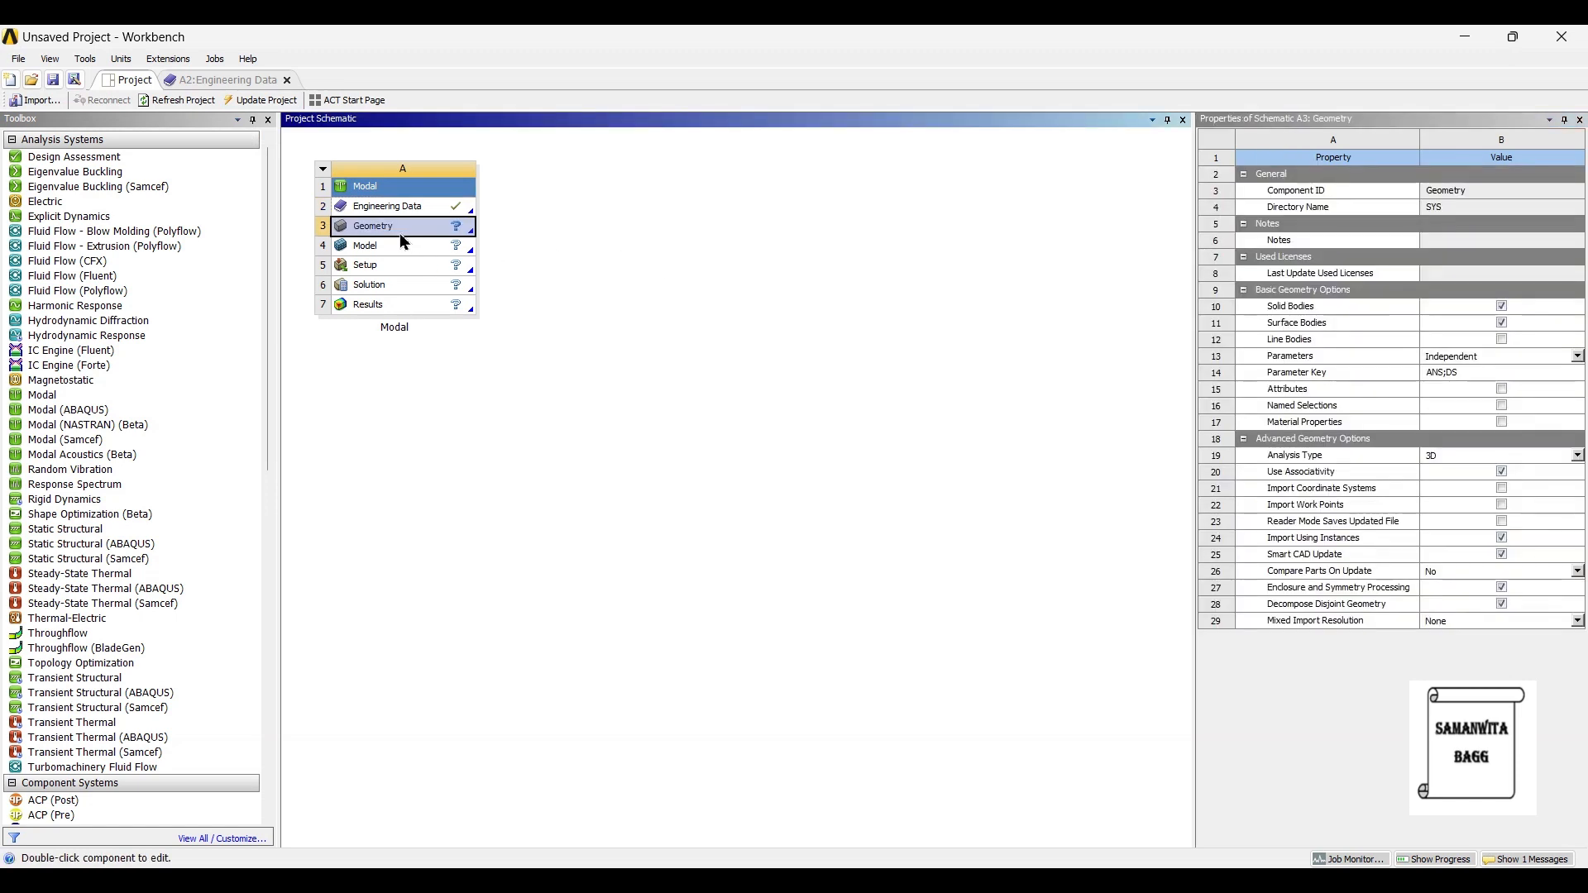
{"action": "left_click", "coordinate": [470, 233]}
{"action": "mouse_move", "coordinate": [505, 279]}
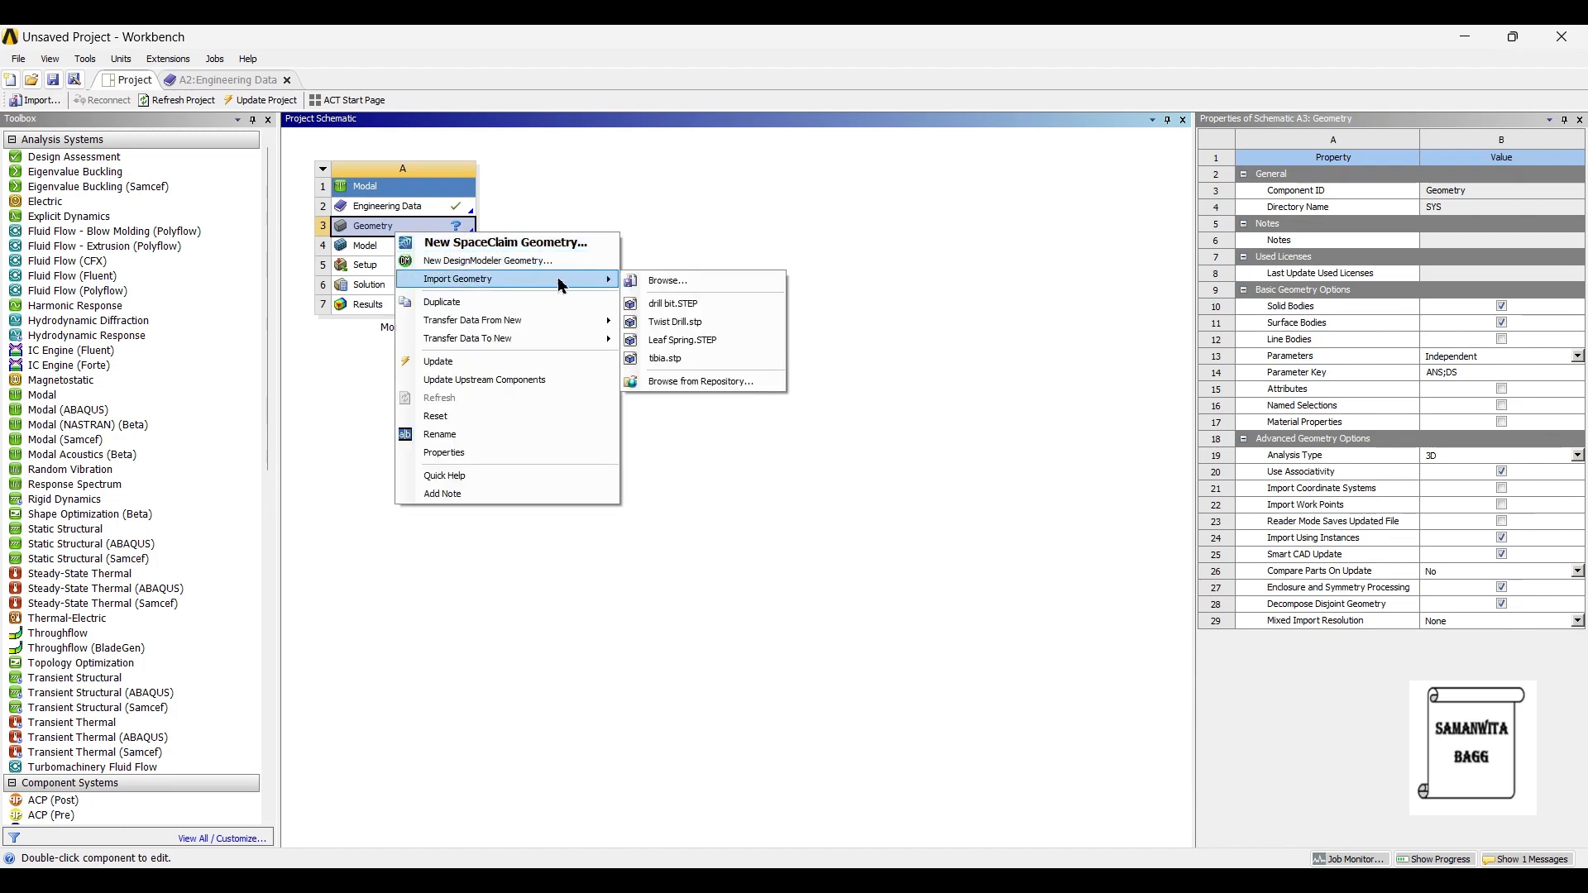
{"action": "left_click", "coordinate": [716, 321]}
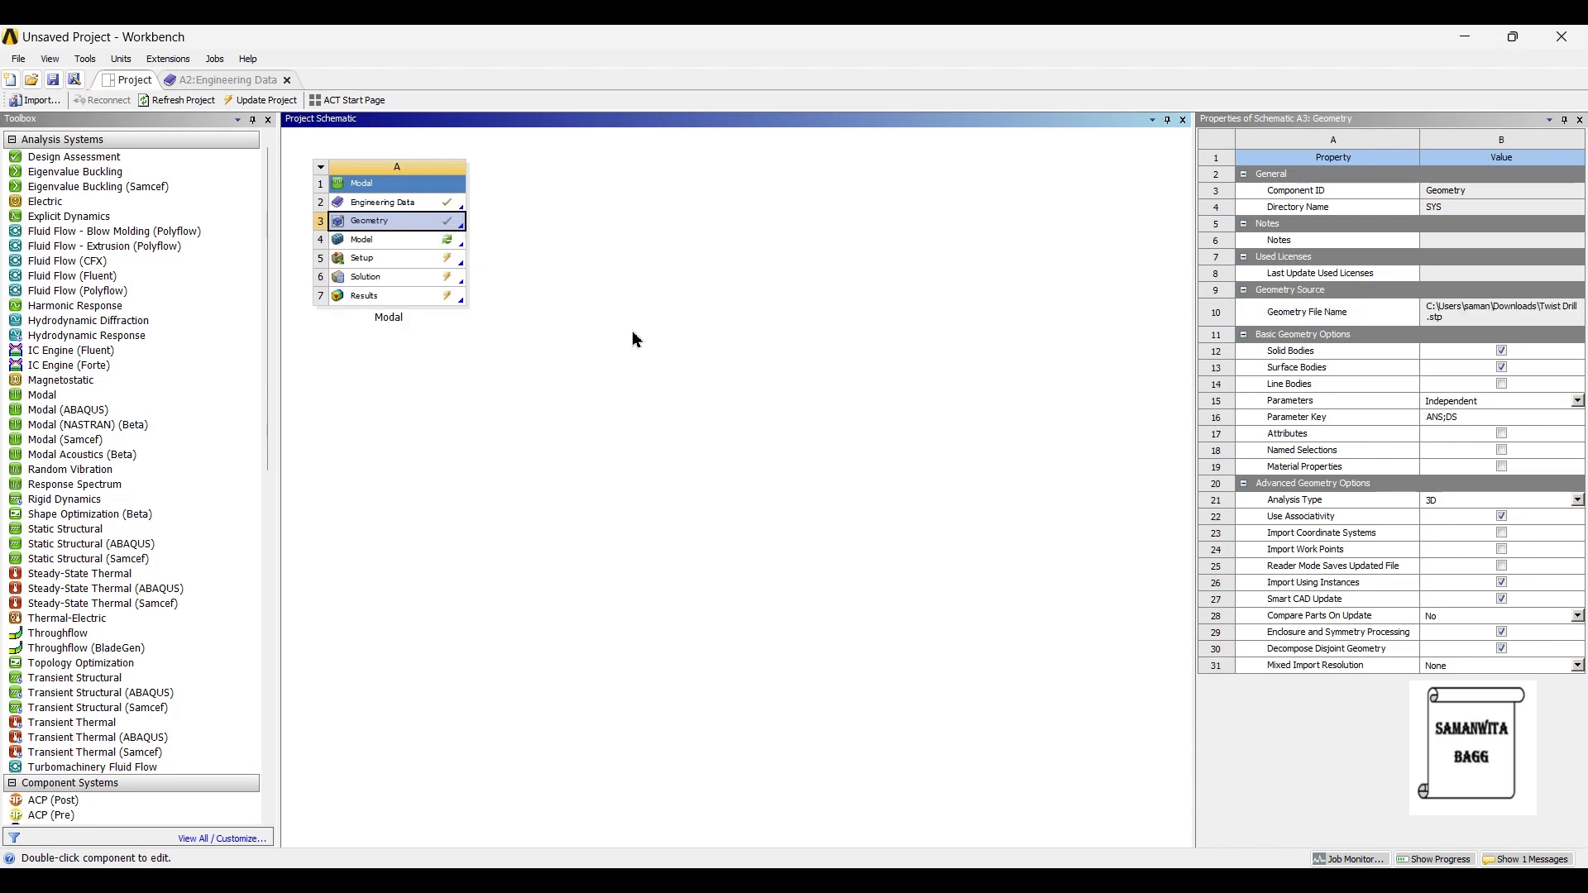
Open the Modal system's Model cell in Mechanical, agreeing to read the upstream data.
{"action": "double_click", "coordinate": [371, 242]}
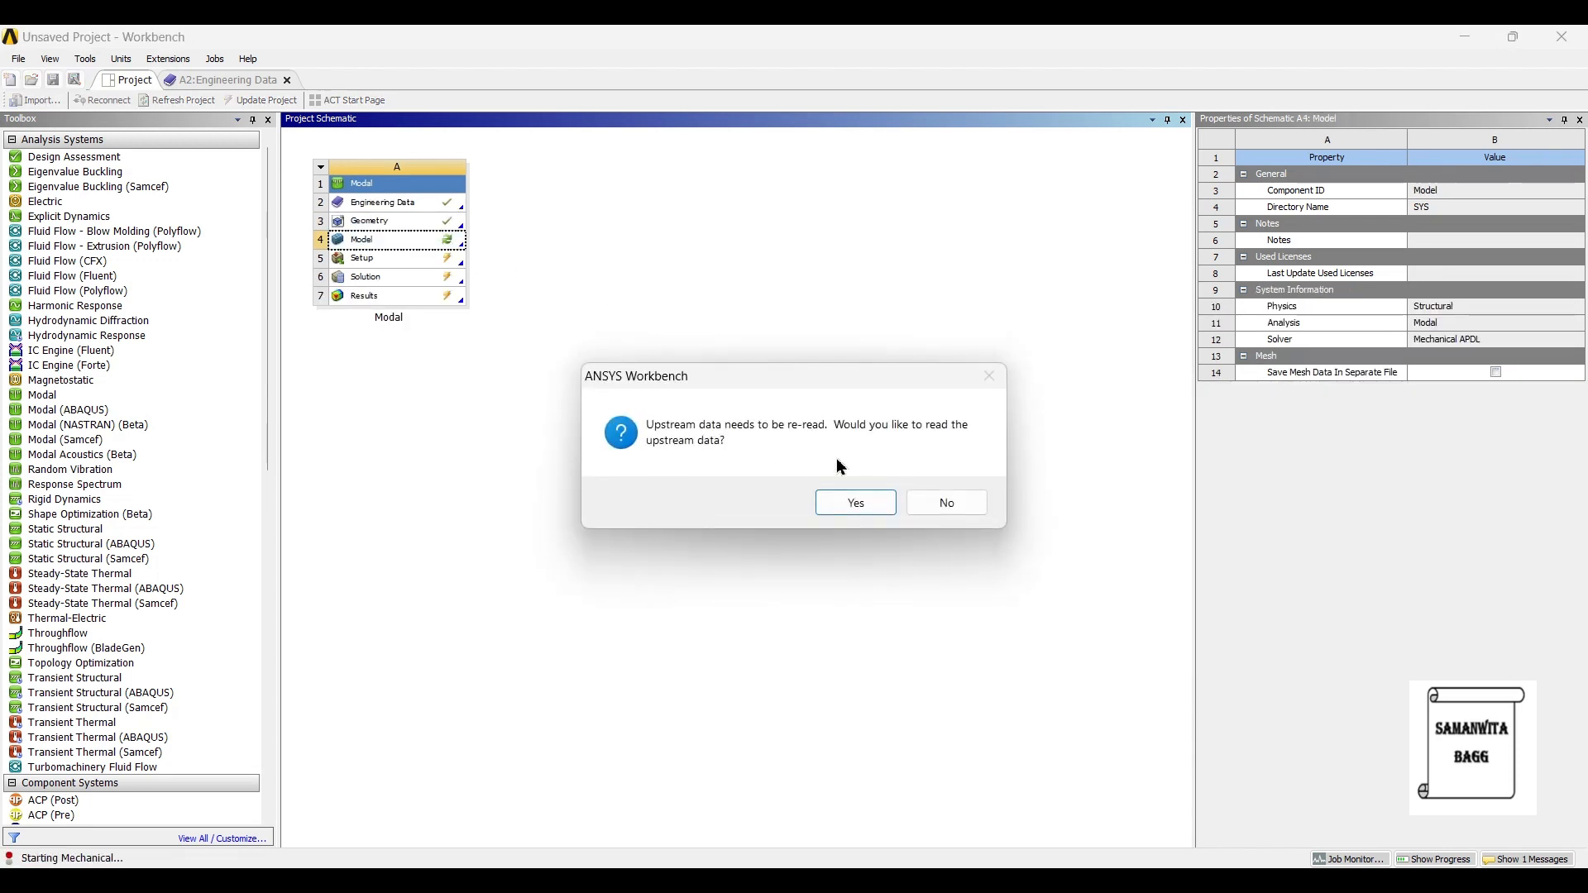
{"action": "left_click", "coordinate": [856, 505]}
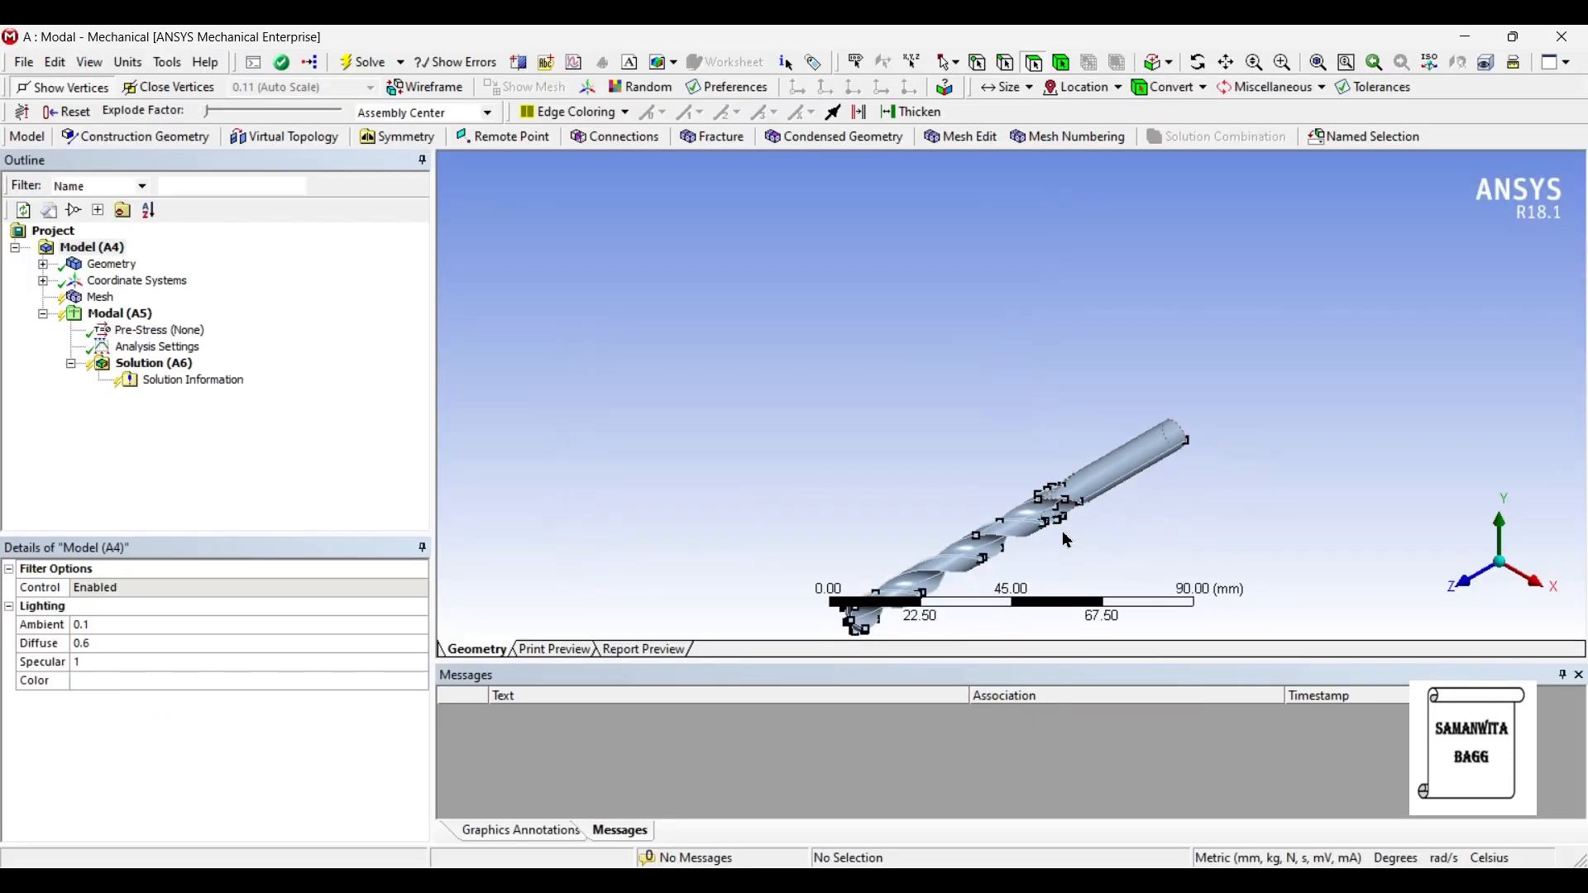
{"action": "middle_click_drag", "start_coordinate": [1045, 516], "coordinate": [997, 376], "text": "ctrl"}
{"action": "scroll", "coordinate": [964, 404], "scroll_direction": "up", "scroll_amount": 2}
{"action": "middle_click_drag", "start_coordinate": [911, 431], "coordinate": [941, 448], "text": "ctrl"}
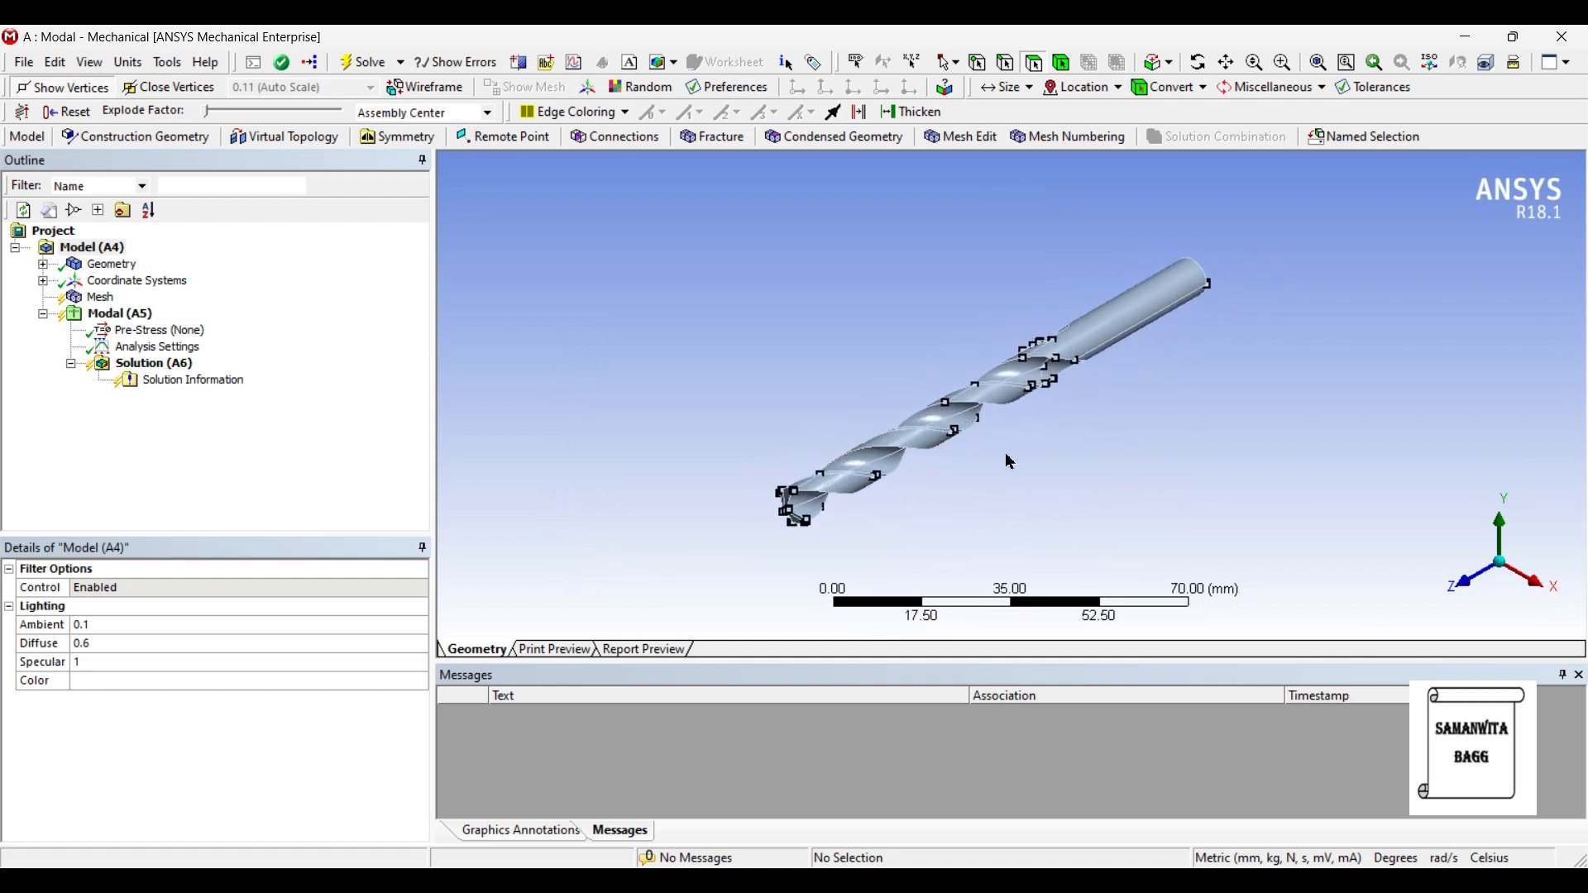
Assign Stainless Steel as the material of the Twist Drill 2 body.
{"action": "left_click", "coordinate": [43, 266]}
{"action": "left_click", "coordinate": [139, 282]}
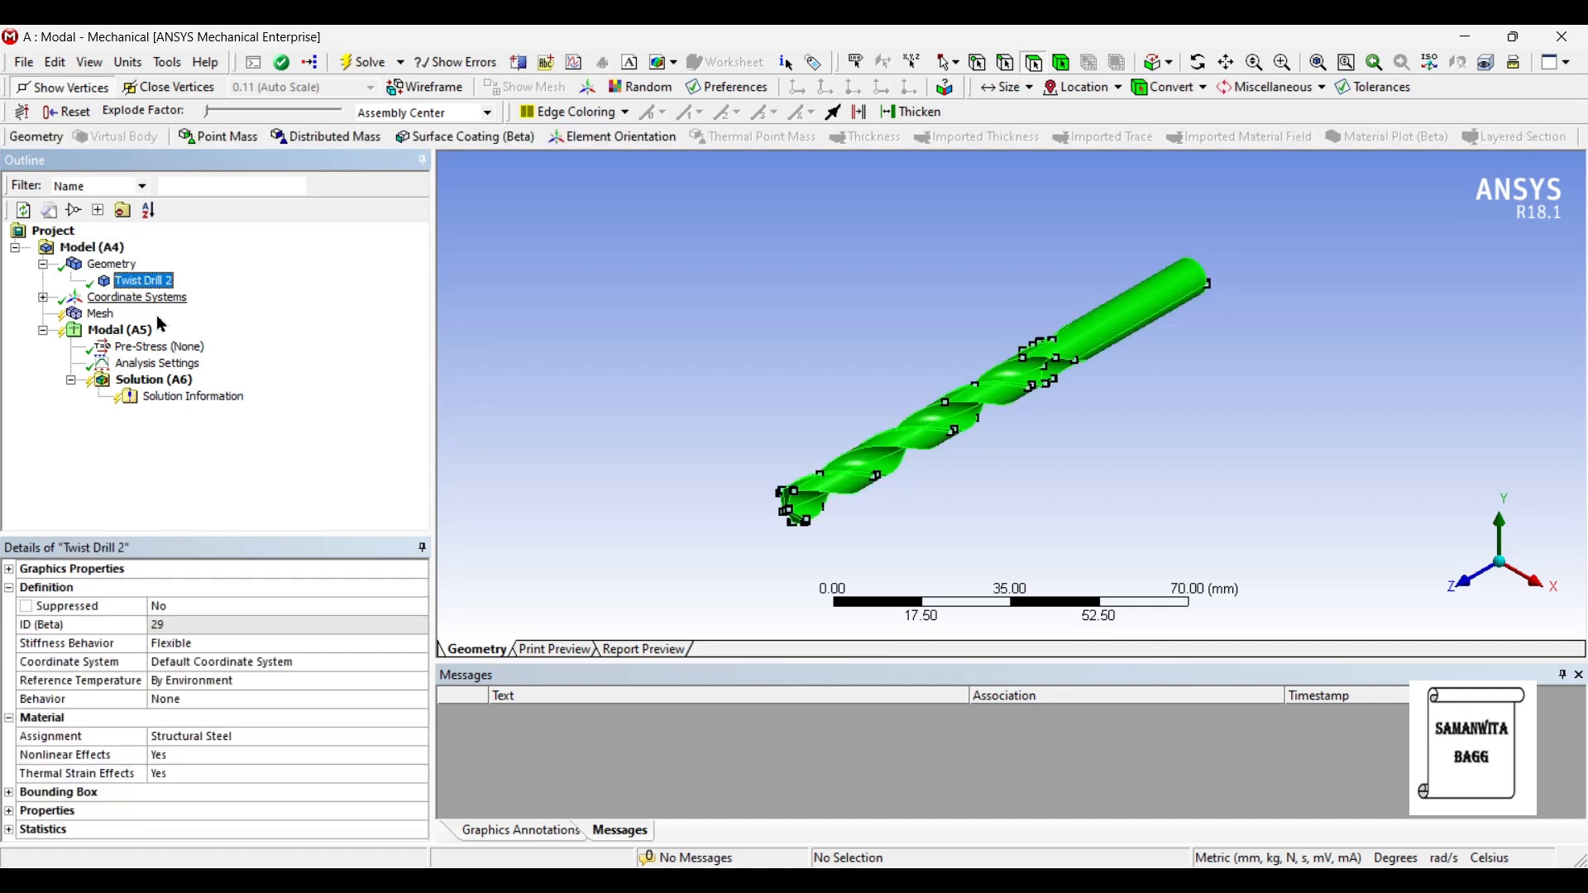
{"action": "left_click", "coordinate": [255, 736]}
{"action": "left_click", "coordinate": [421, 738]}
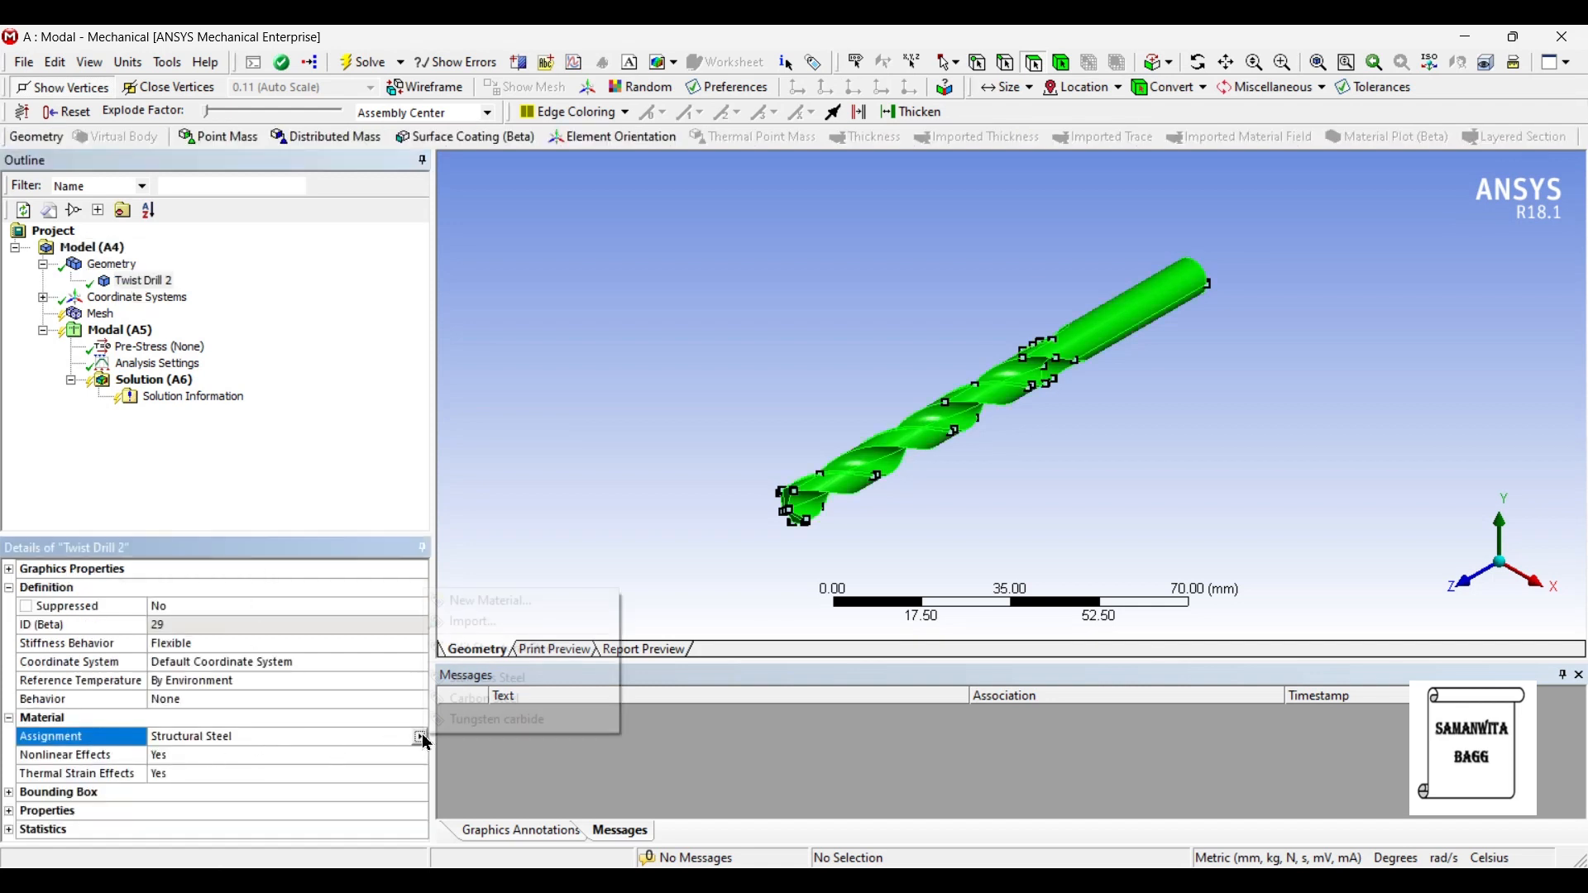
{"action": "left_click", "coordinate": [526, 679]}
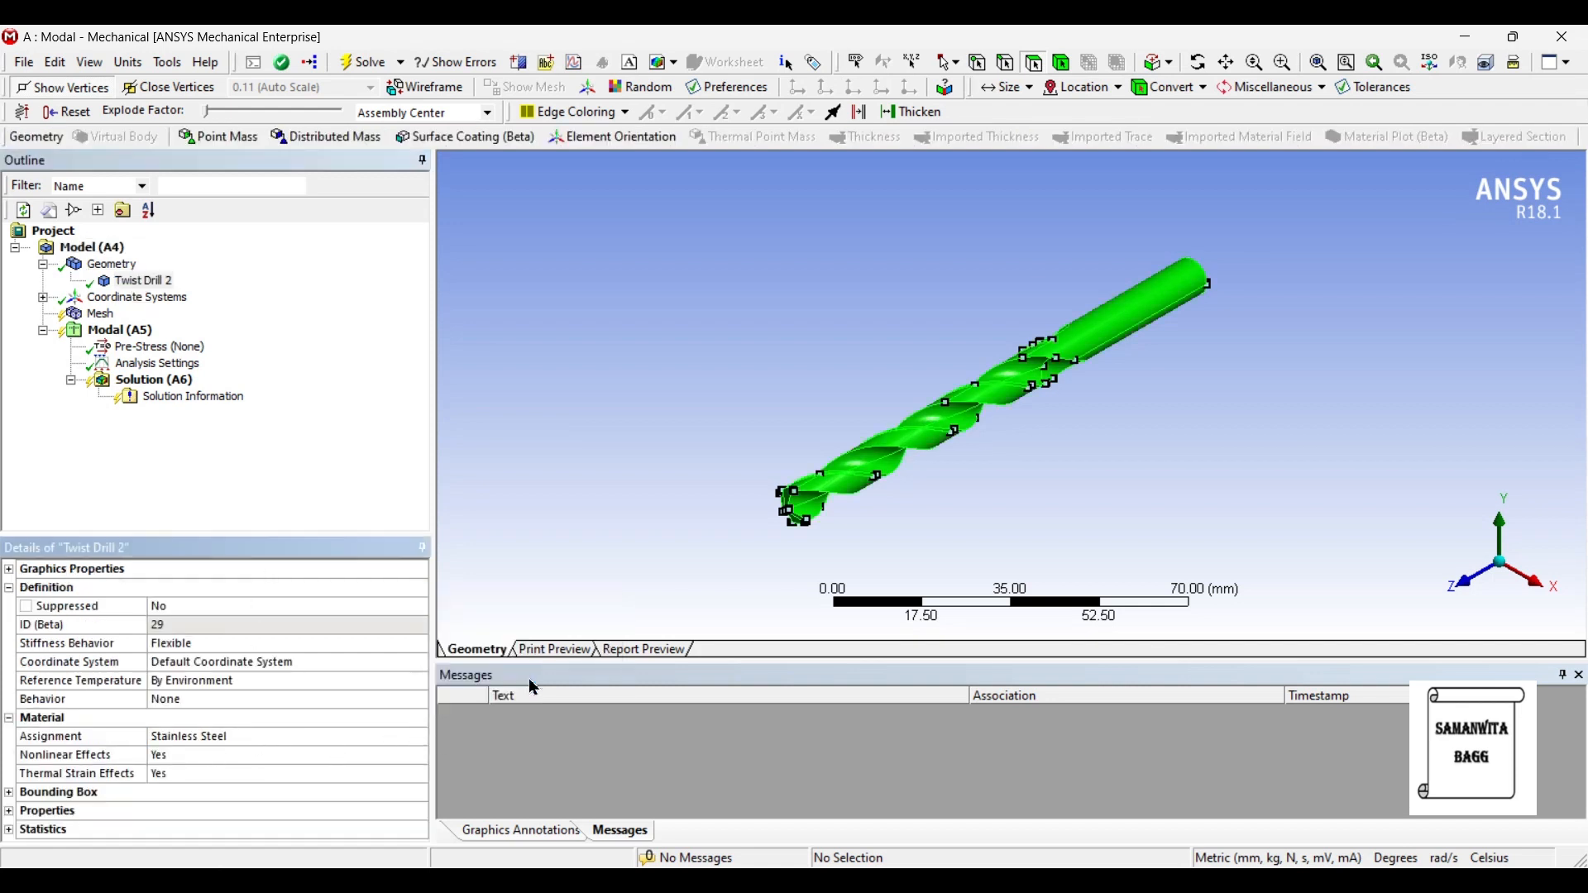
Set the mesh's Relevance Center to Fine and generate the mesh.
{"action": "left_click", "coordinate": [100, 314]}
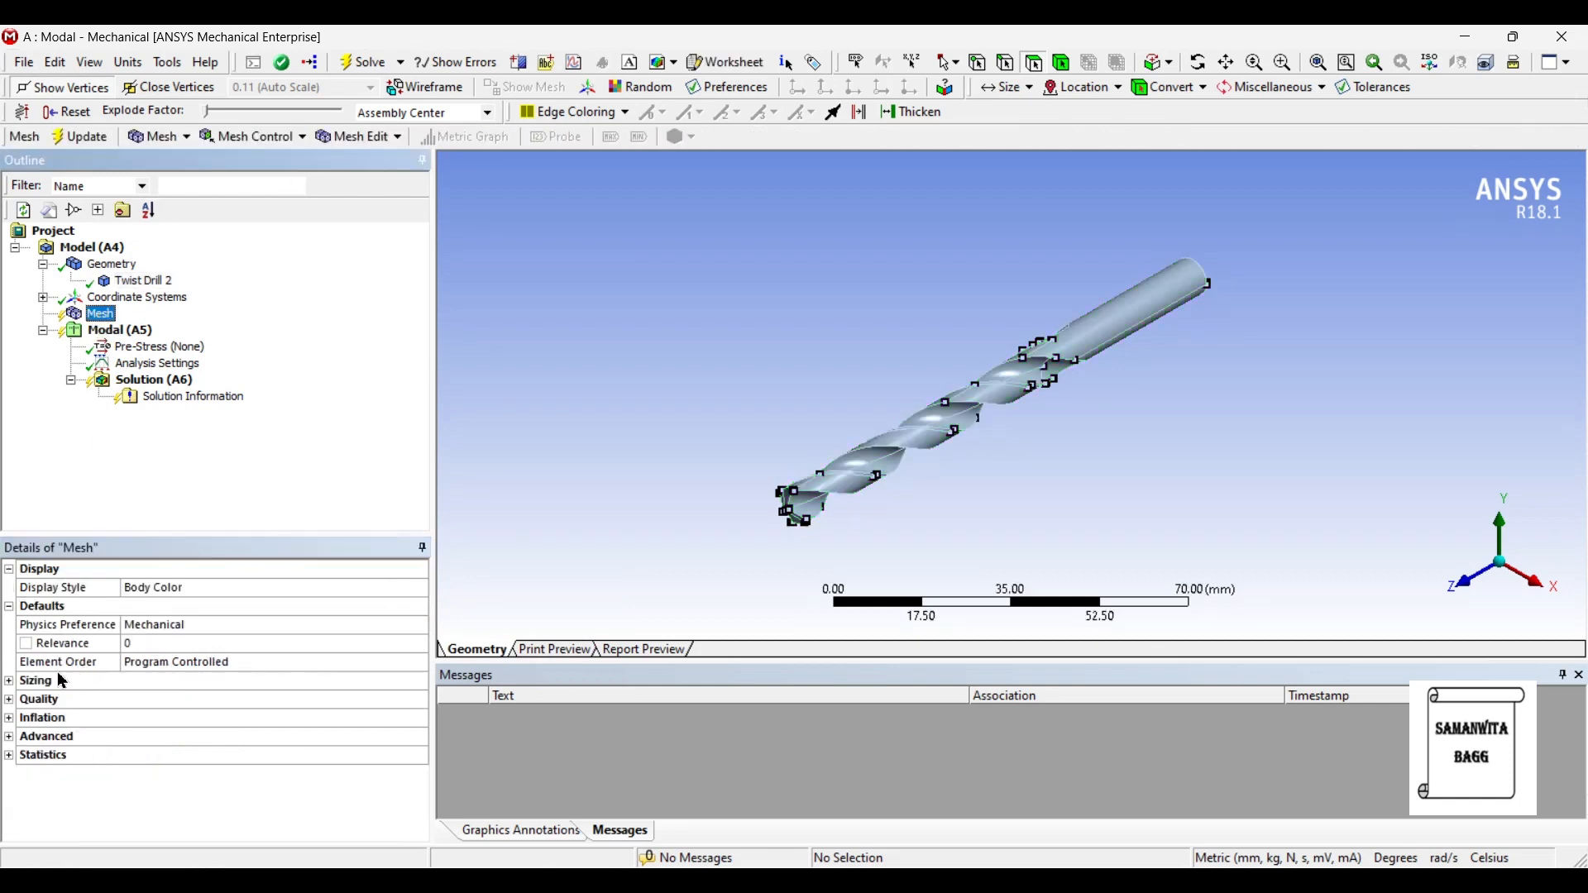
{"action": "left_click", "coordinate": [10, 681]}
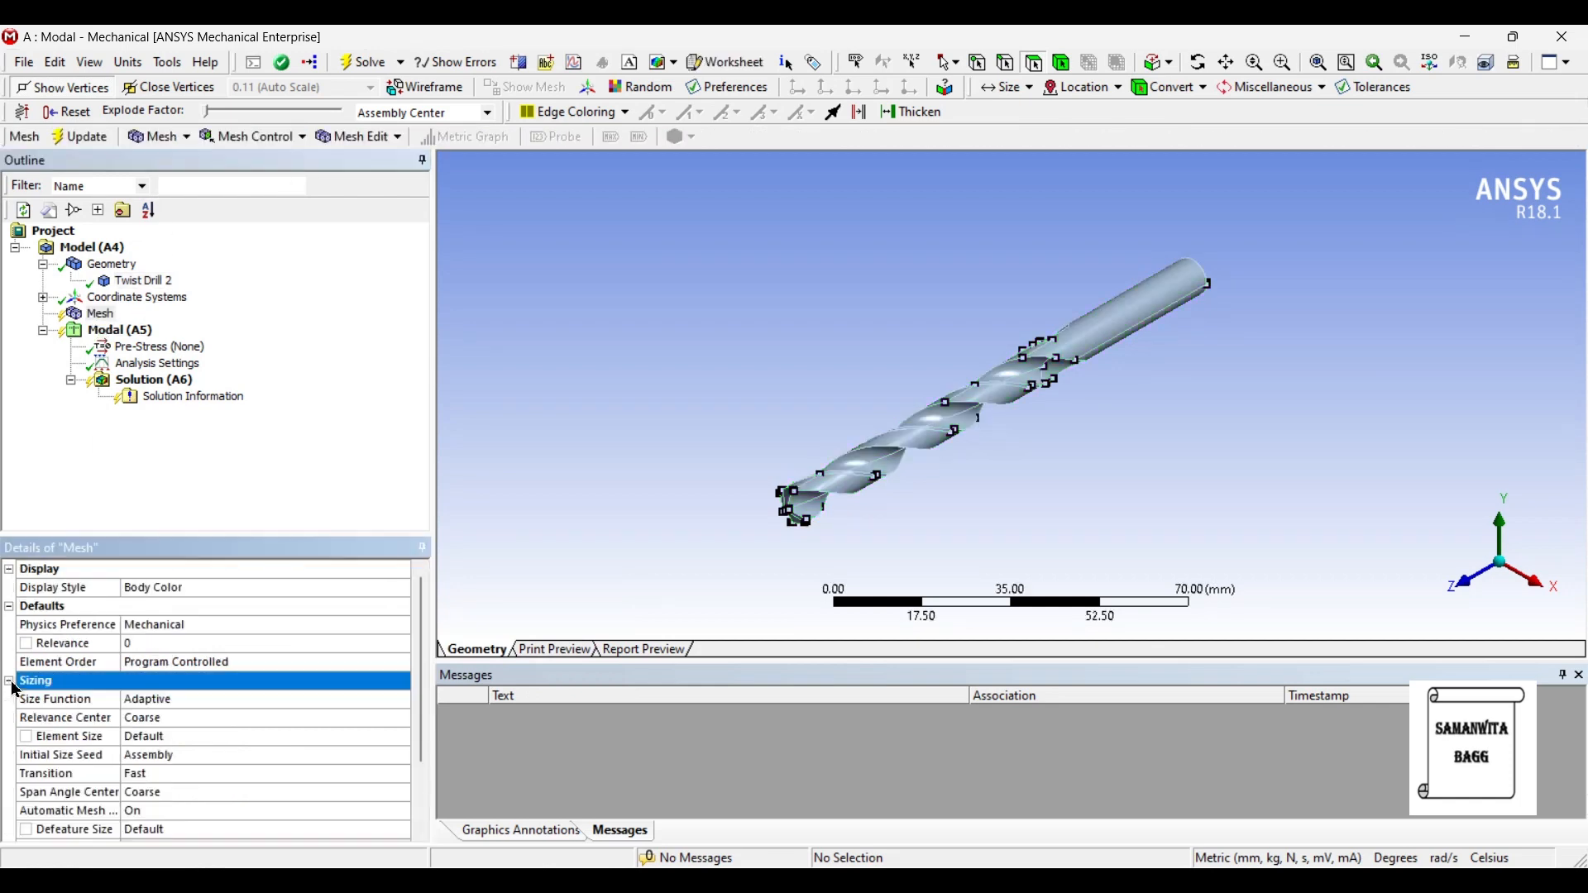
{"action": "left_click", "coordinate": [178, 718]}
{"action": "left_click", "coordinate": [402, 718]}
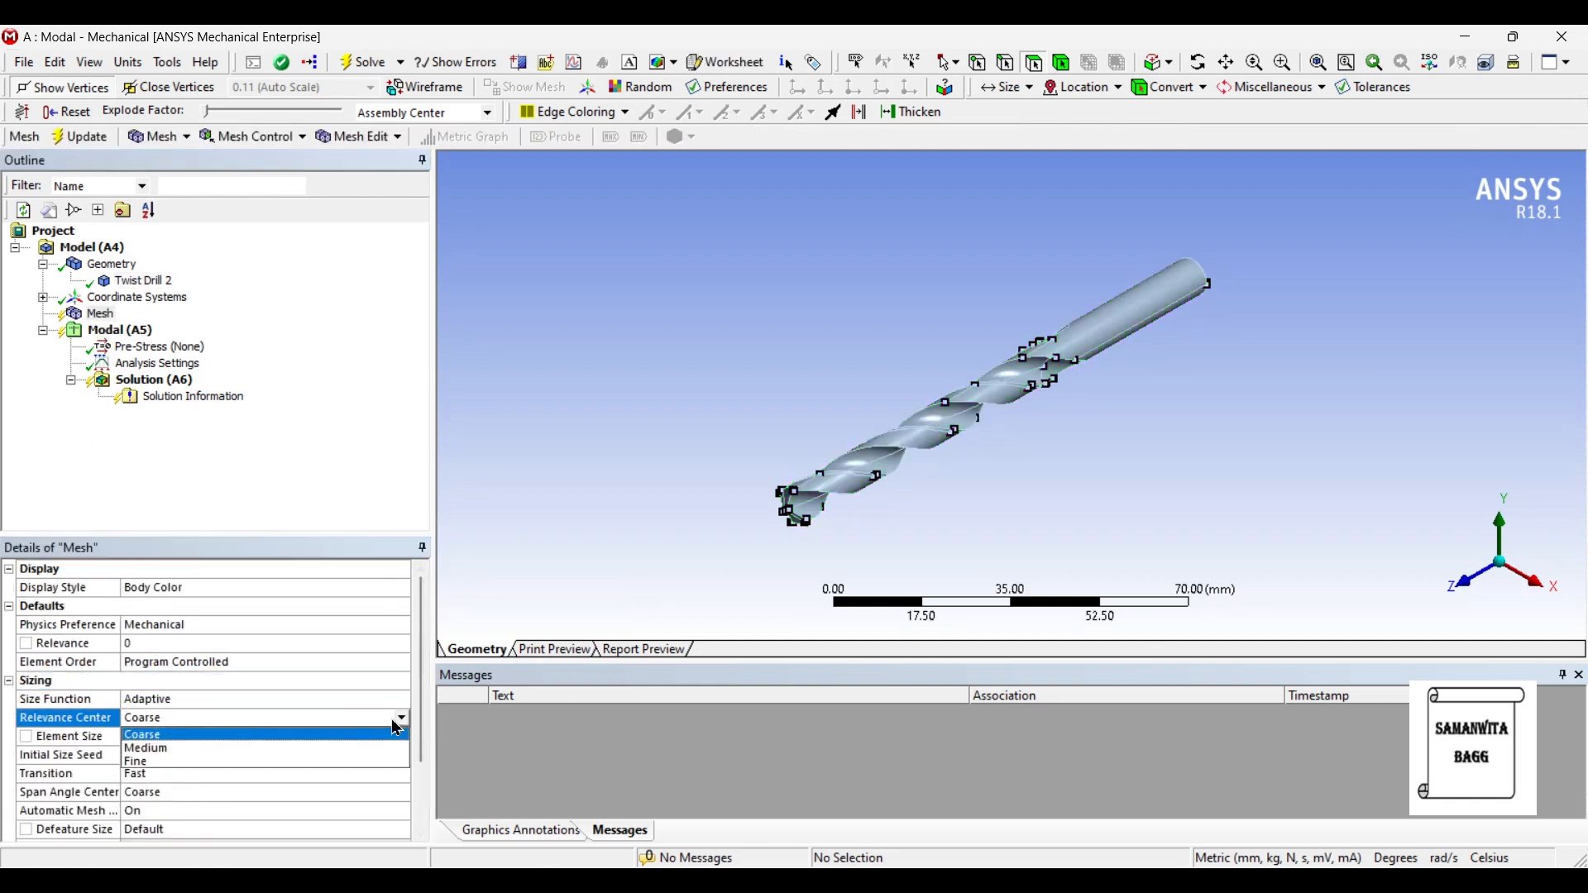
{"action": "left_click", "coordinate": [259, 773]}
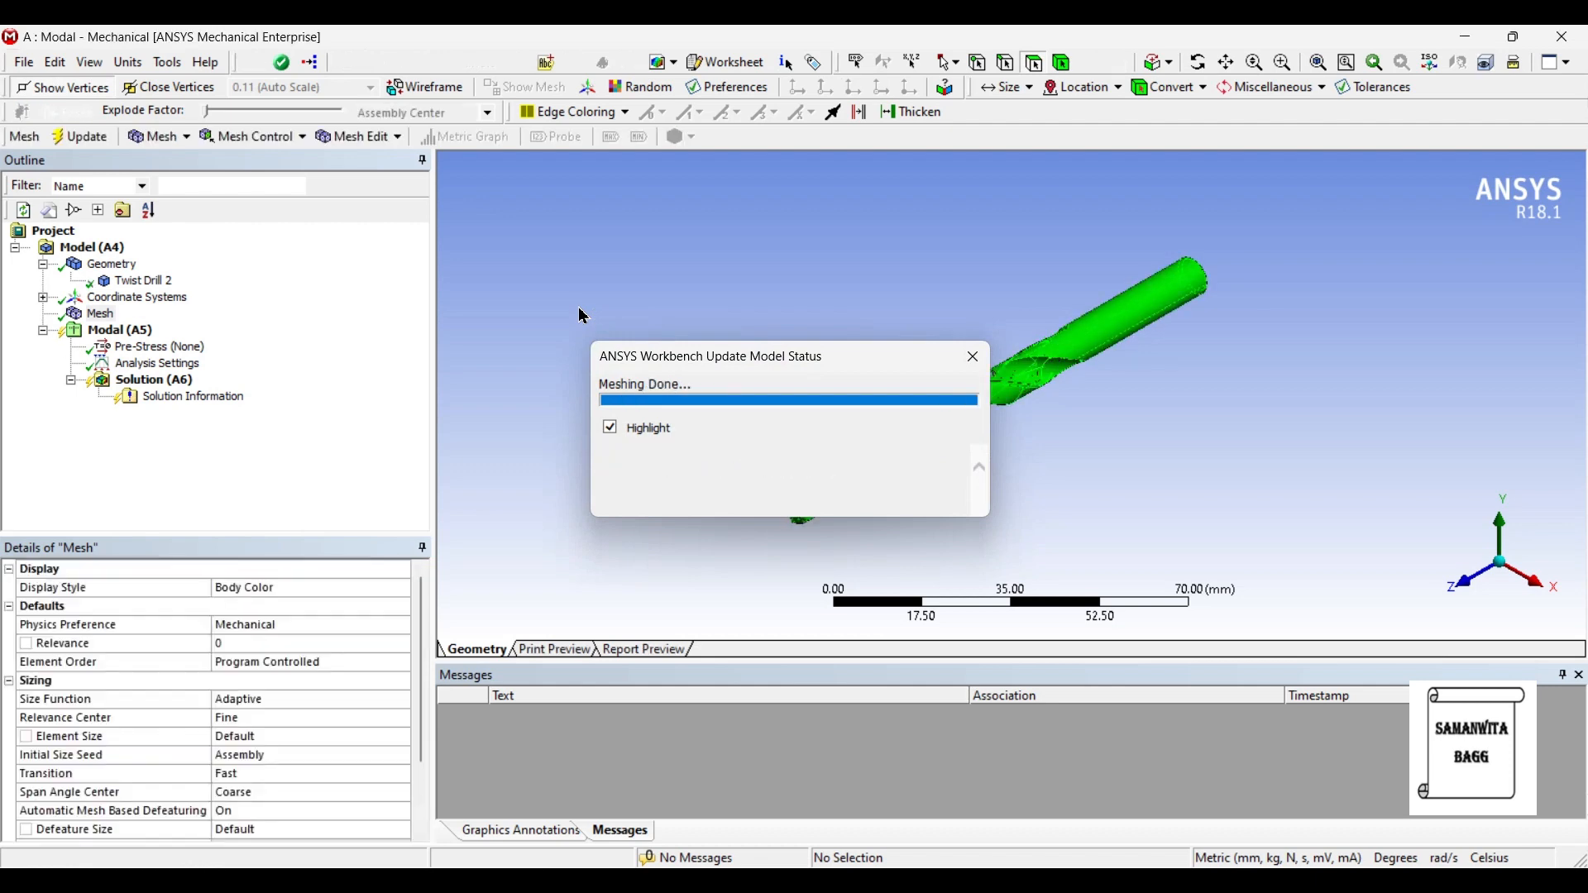
Insert a Fixed Support in the Modal analysis.
{"action": "left_click", "coordinate": [140, 332]}
{"action": "right_click", "coordinate": [139, 331]}
{"action": "mouse_move", "coordinate": [257, 347]}
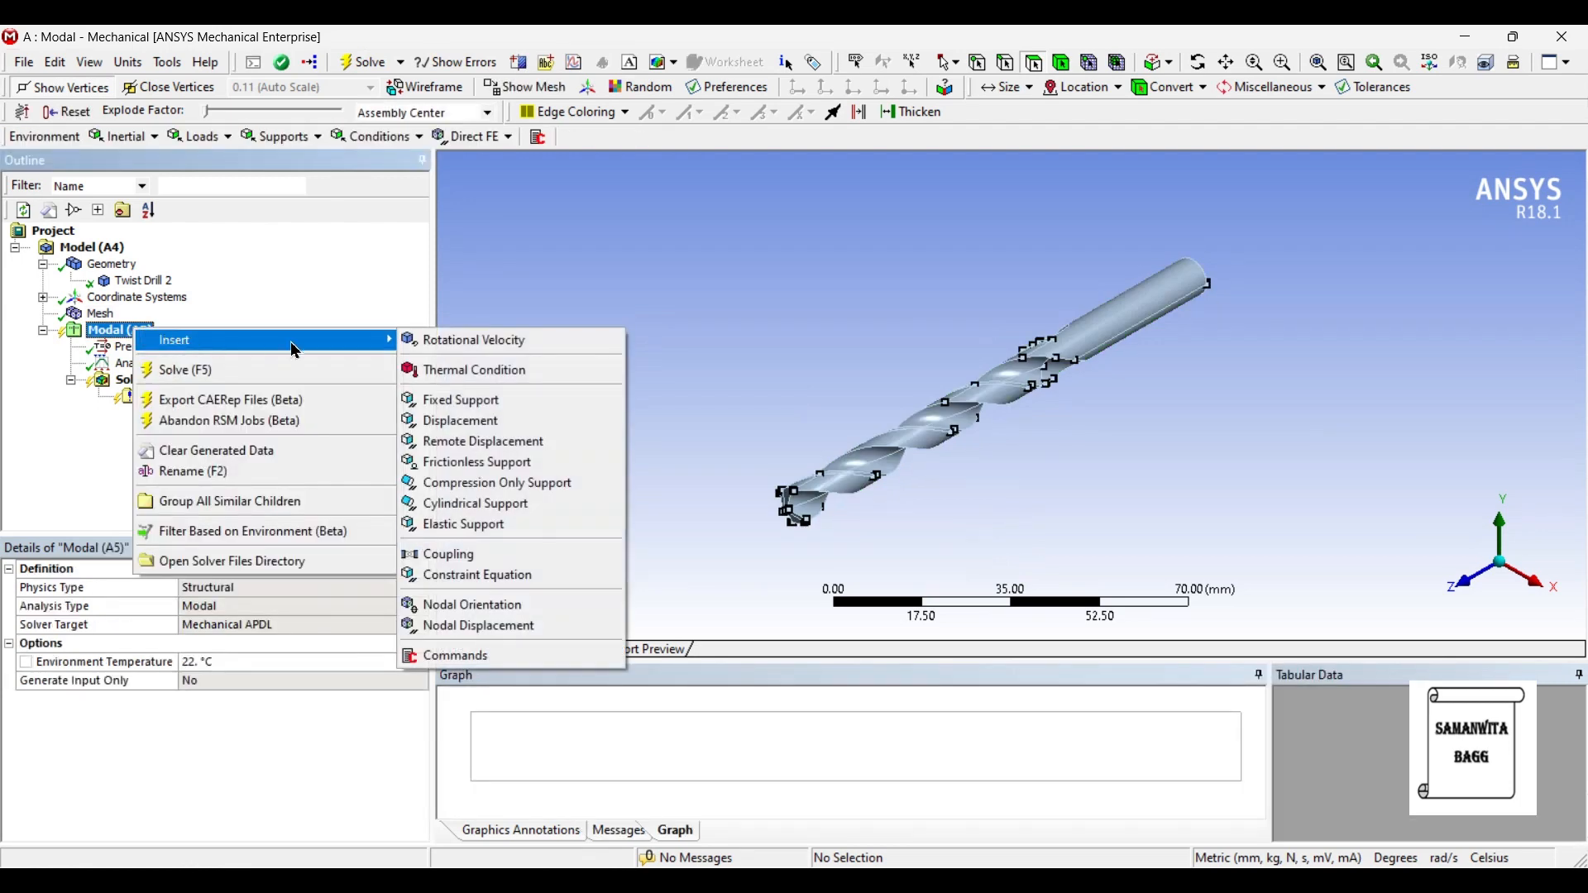
{"action": "left_click", "coordinate": [450, 401]}
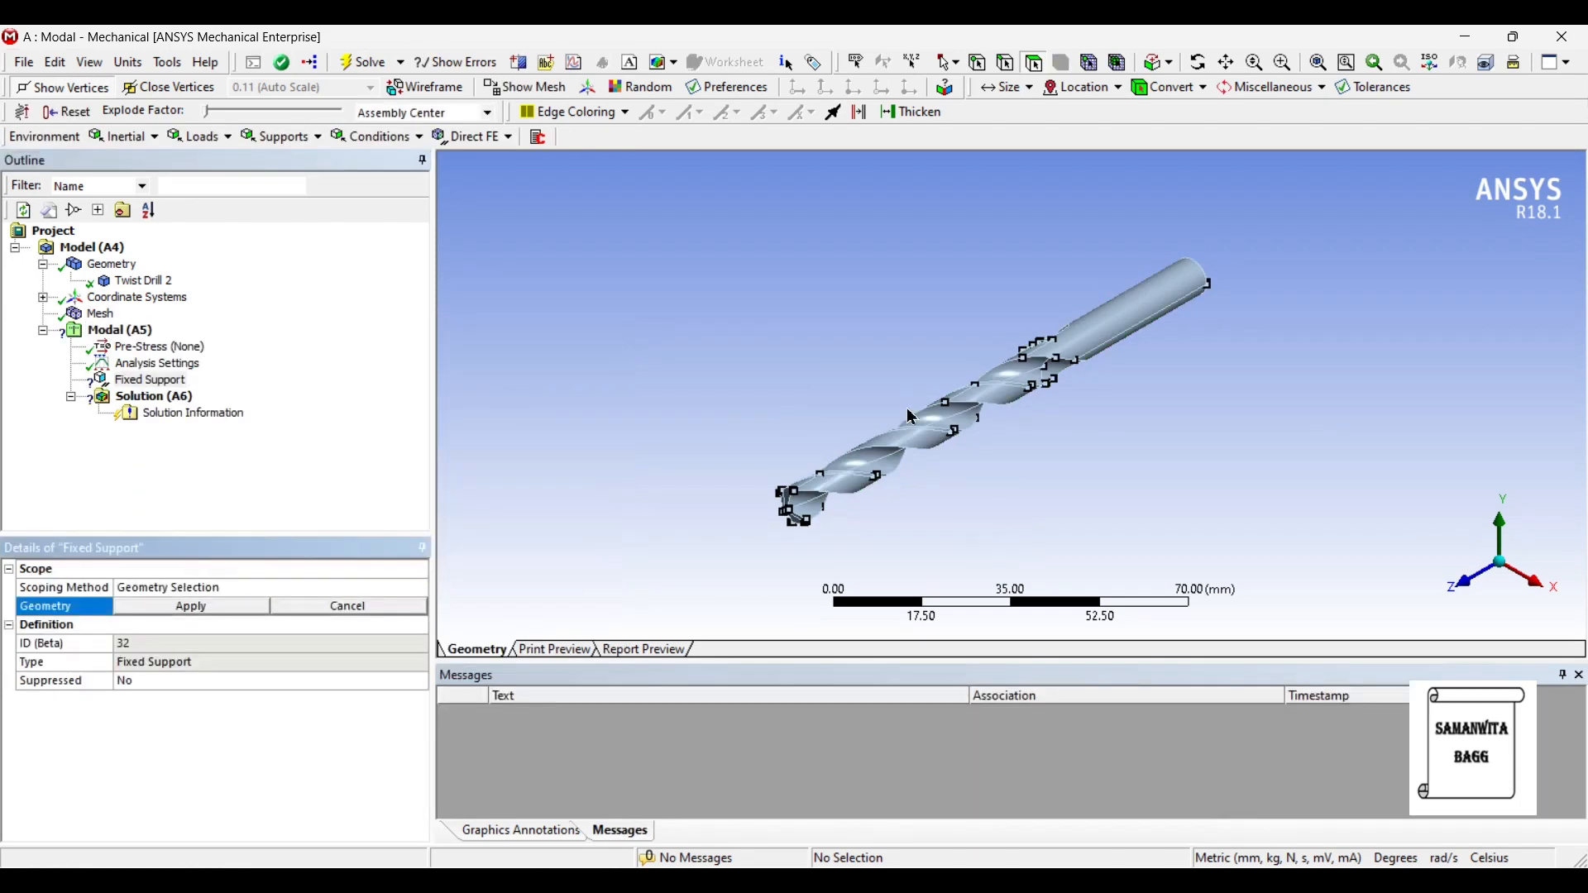
Scope the fixed support to three faces of the drill shank: the cylindrical surface, the flat end face and the narrow ring around it.
{"action": "left_click", "coordinate": [1151, 320]}
{"action": "middle_click_drag", "start_coordinate": [1156, 326], "coordinate": [810, 247], "text": "ctrl"}
{"action": "scroll", "coordinate": [1210, 373], "scroll_direction": "up", "scroll_amount": 2}
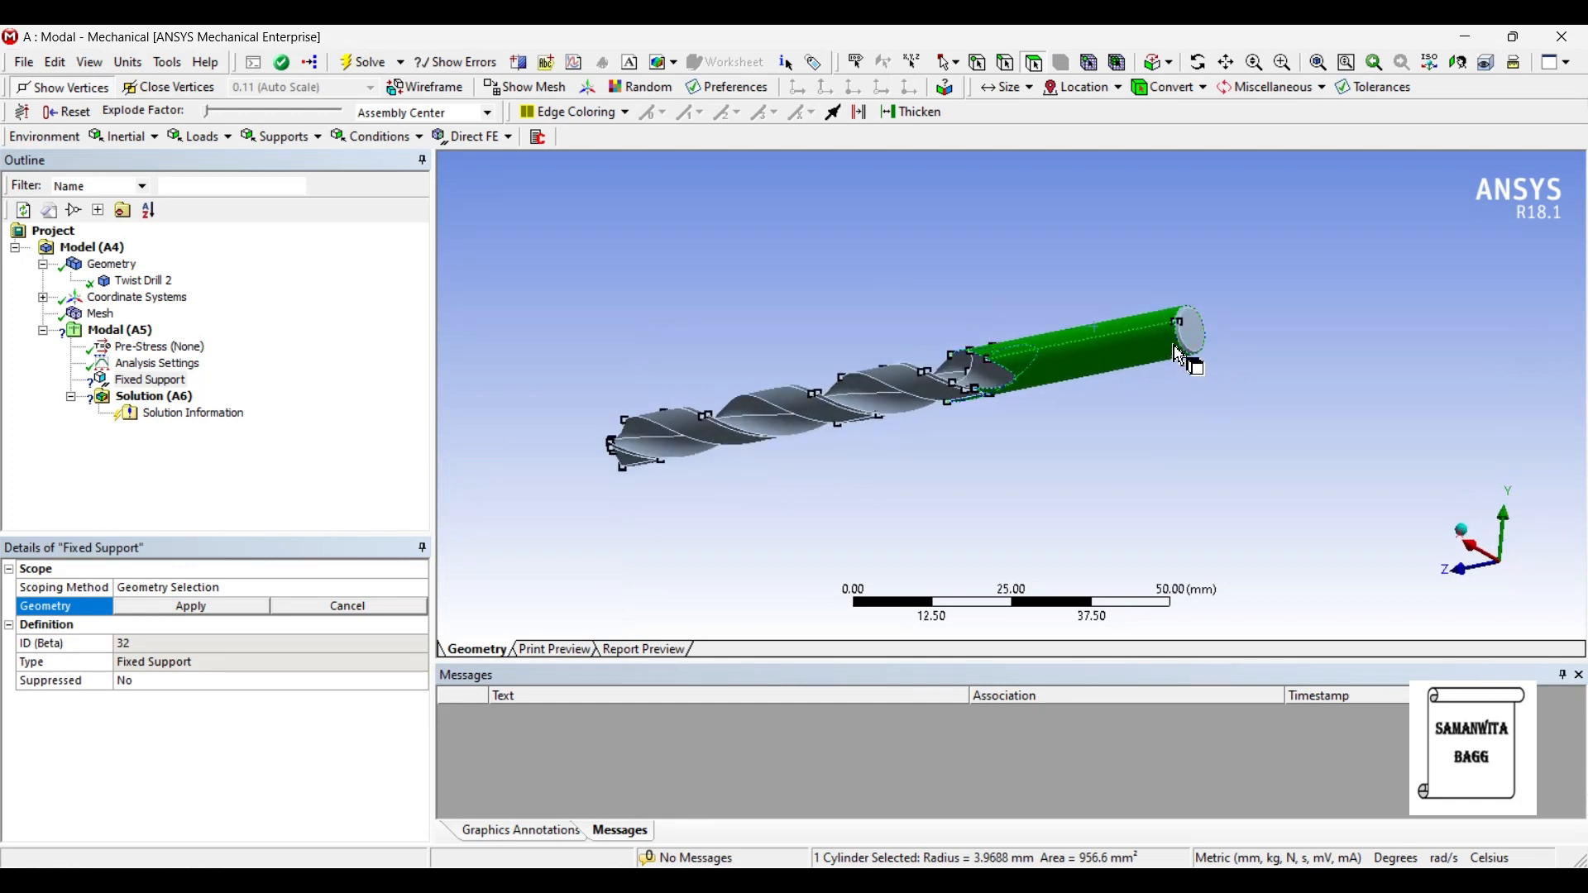
{"action": "left_click", "coordinate": [1207, 354], "text": "ctrl"}
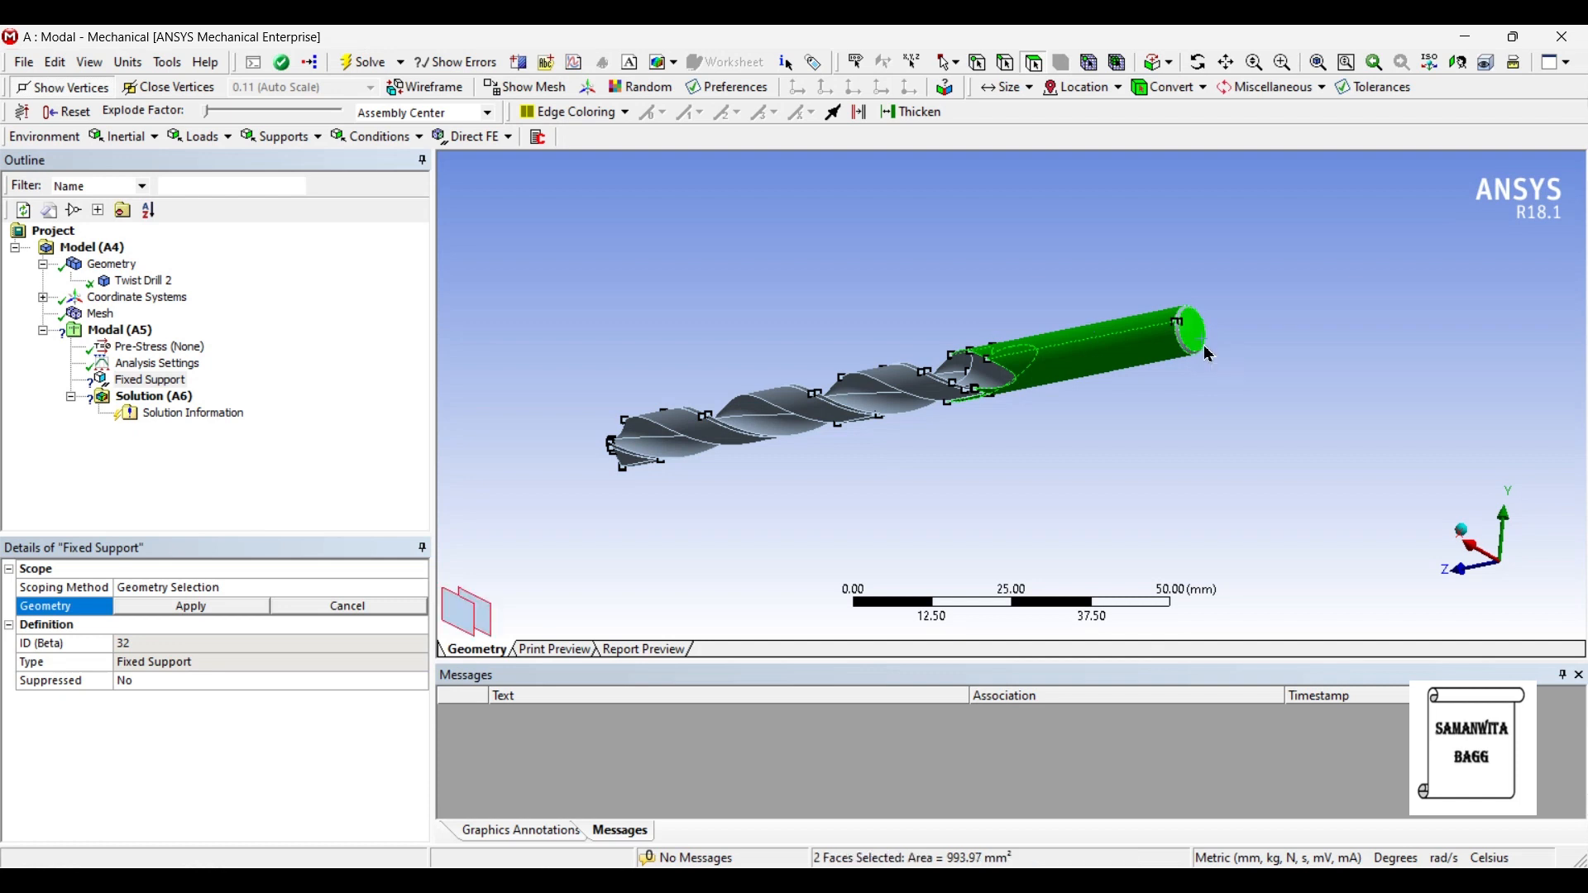
{"action": "scroll", "coordinate": [1222, 354], "scroll_direction": "up", "scroll_amount": 3}
{"action": "left_click", "coordinate": [1342, 285], "text": "ctrl"}
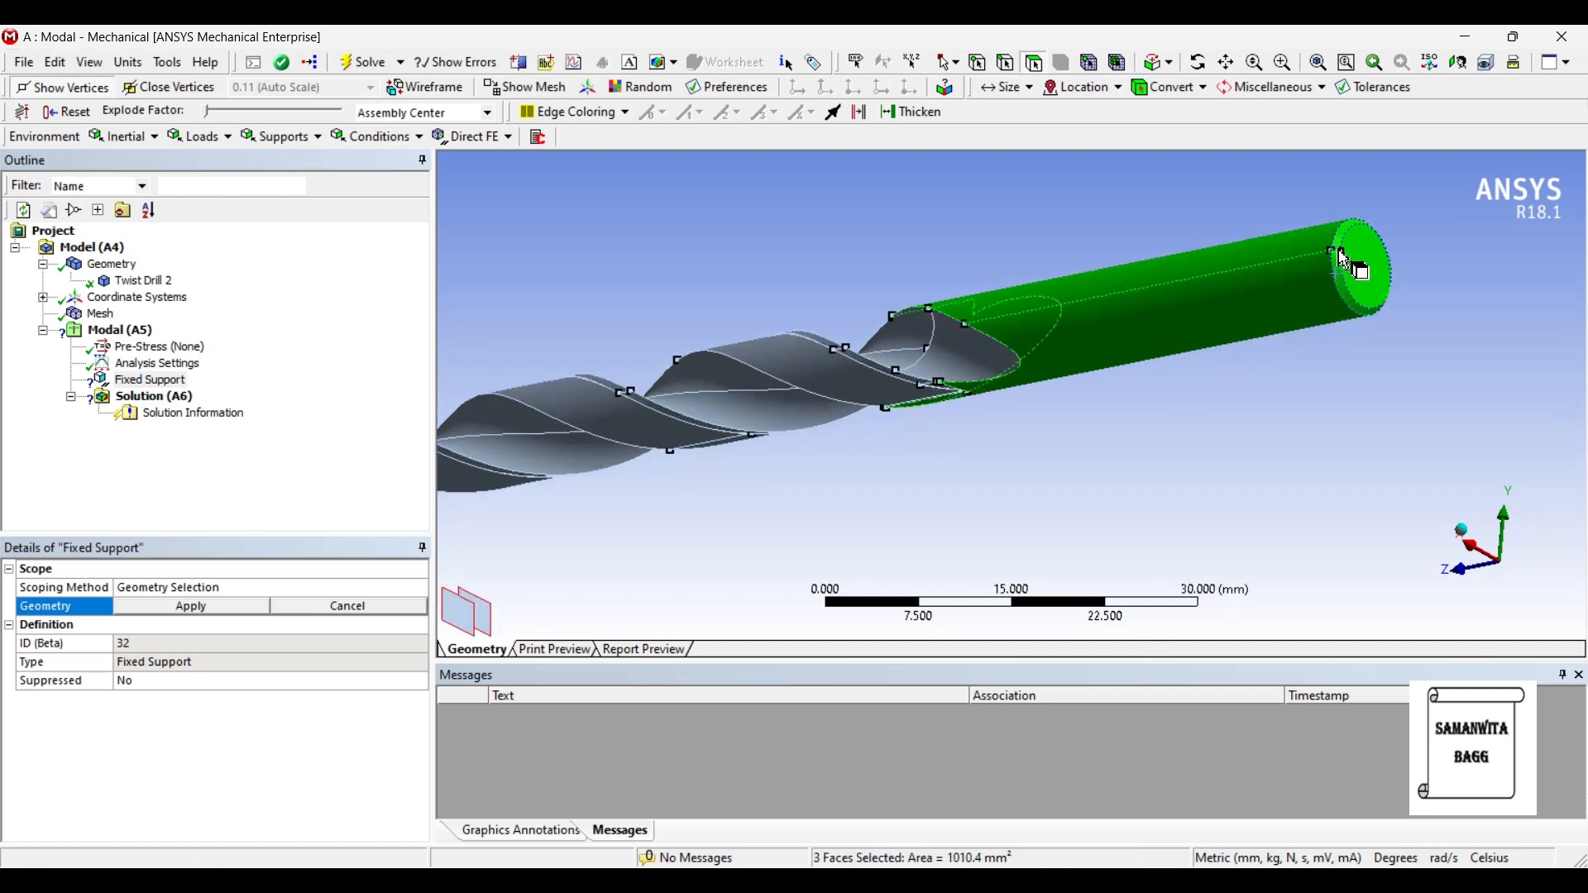
{"action": "middle_click_drag", "start_coordinate": [1368, 327], "coordinate": [1417, 341]}
{"action": "scroll", "coordinate": [1298, 344], "scroll_direction": "down", "scroll_amount": 2}
{"action": "scroll", "coordinate": [1298, 344], "scroll_direction": "down", "scroll_amount": 1}
{"action": "left_click", "coordinate": [203, 612]}
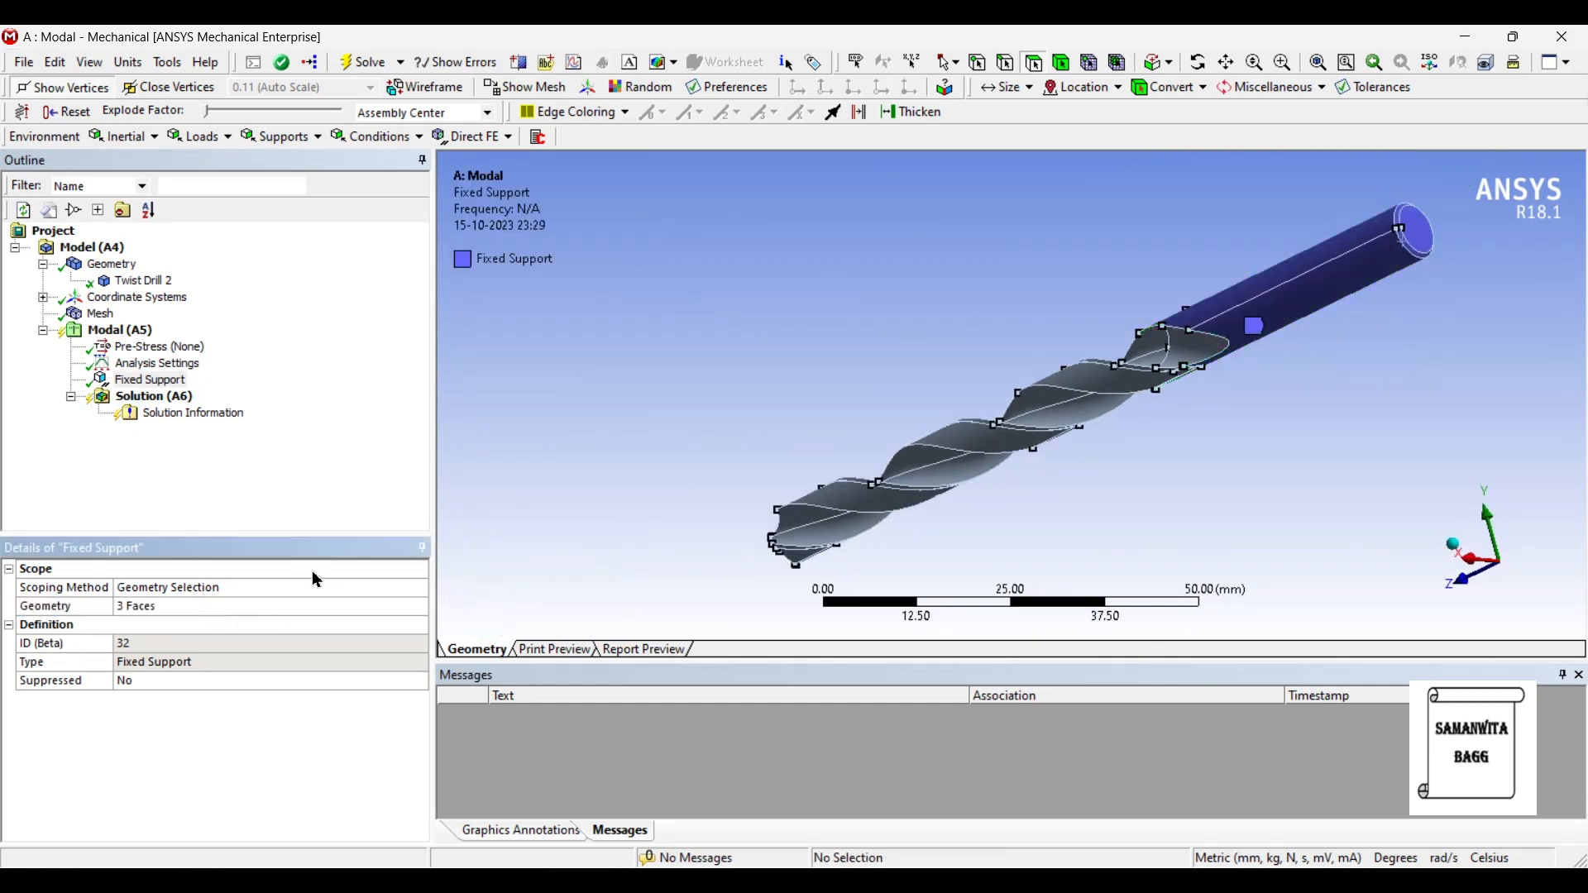
Solve the modal analysis of the twist drill.
{"action": "middle_click_drag", "start_coordinate": [1026, 422], "coordinate": [756, 427]}
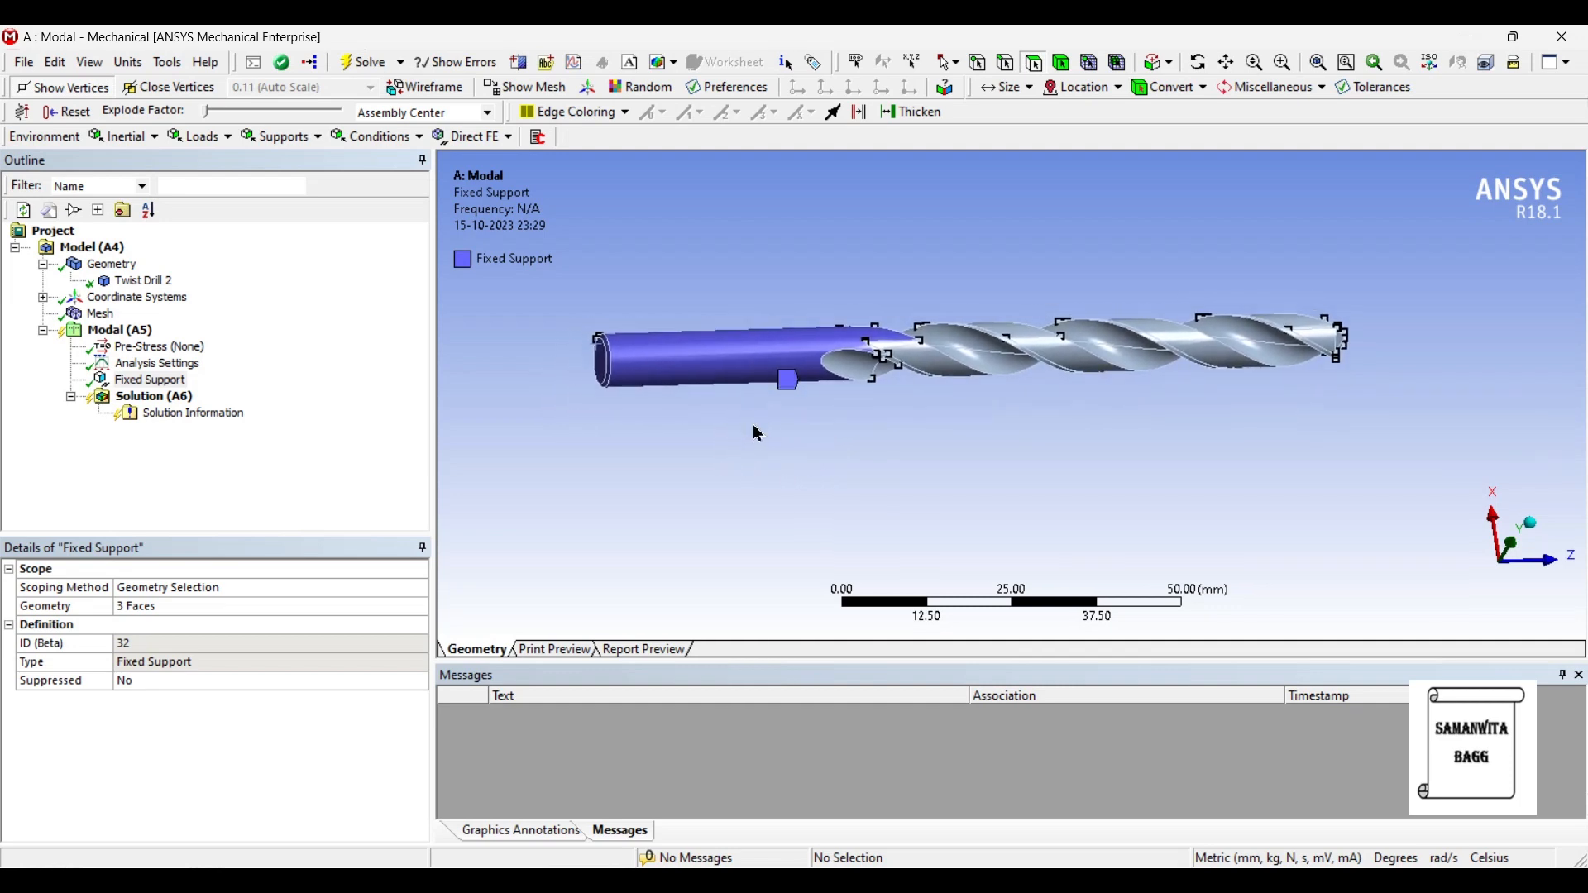
{"action": "right_click", "coordinate": [157, 403]}
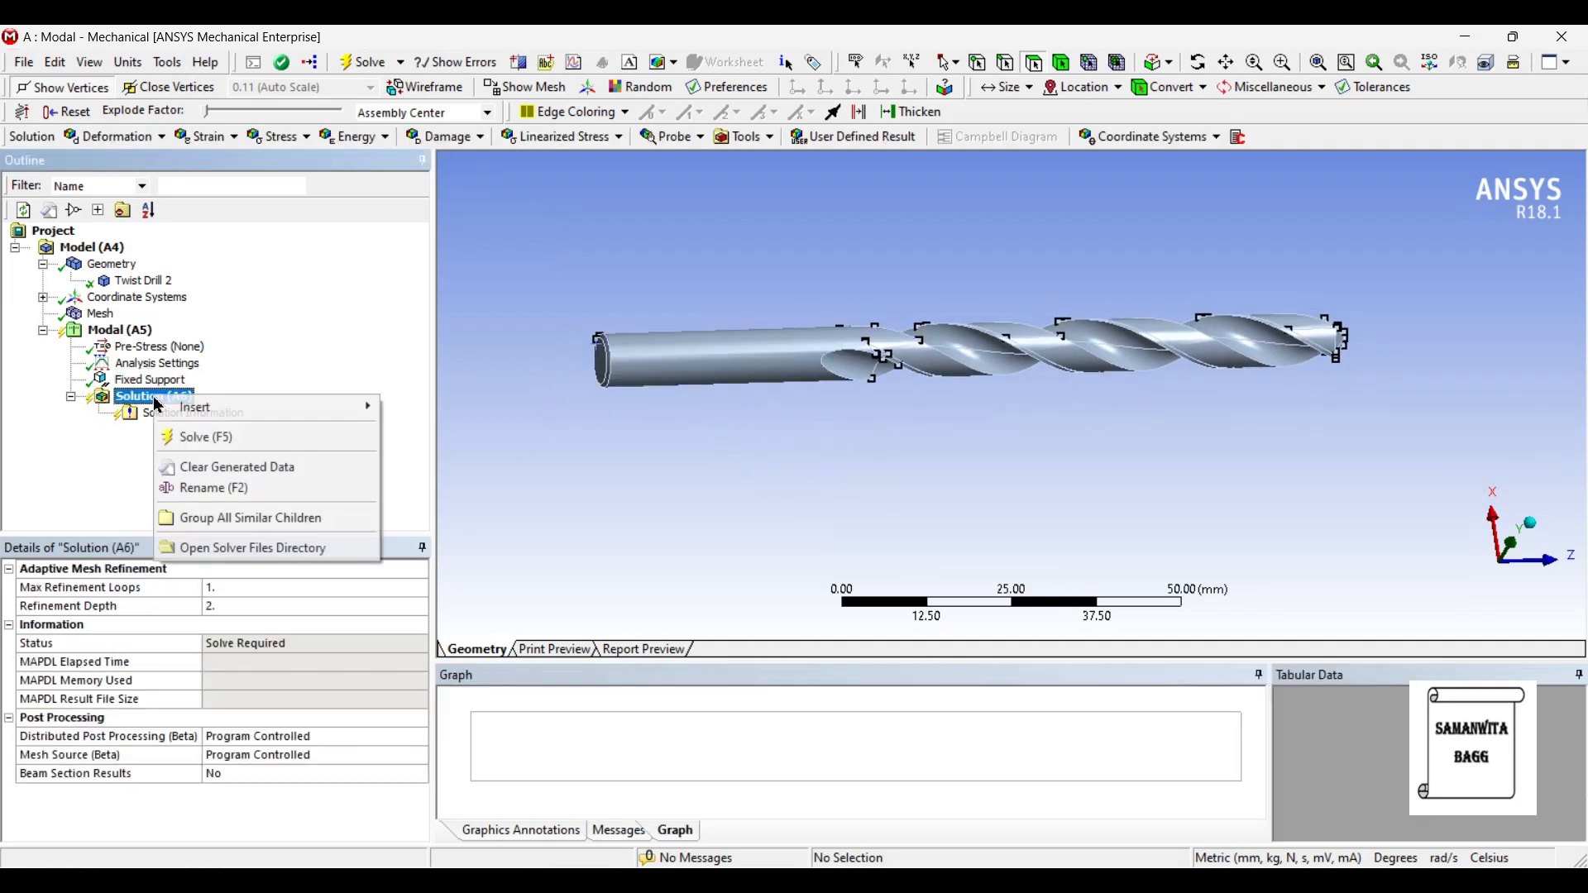
{"action": "left_click", "coordinate": [227, 439]}
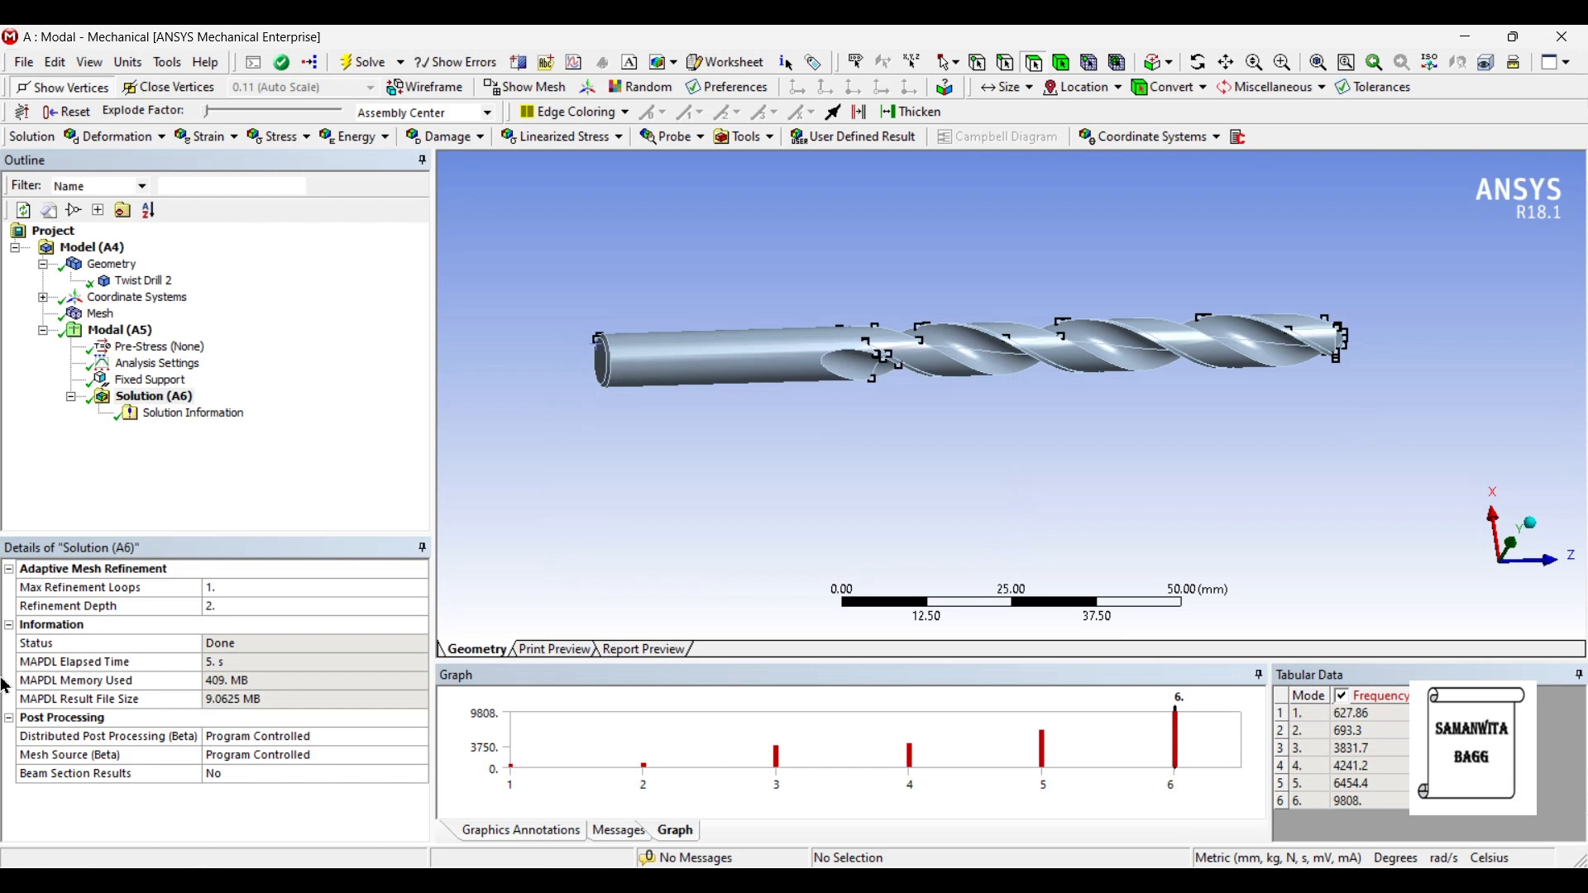
Create total deformation results for all six mode shapes and evaluate them.
{"action": "right_click", "coordinate": [1202, 753]}
{"action": "left_click", "coordinate": [1209, 757]}
{"action": "right_click", "coordinate": [1204, 756]}
{"action": "left_click", "coordinate": [1223, 759]}
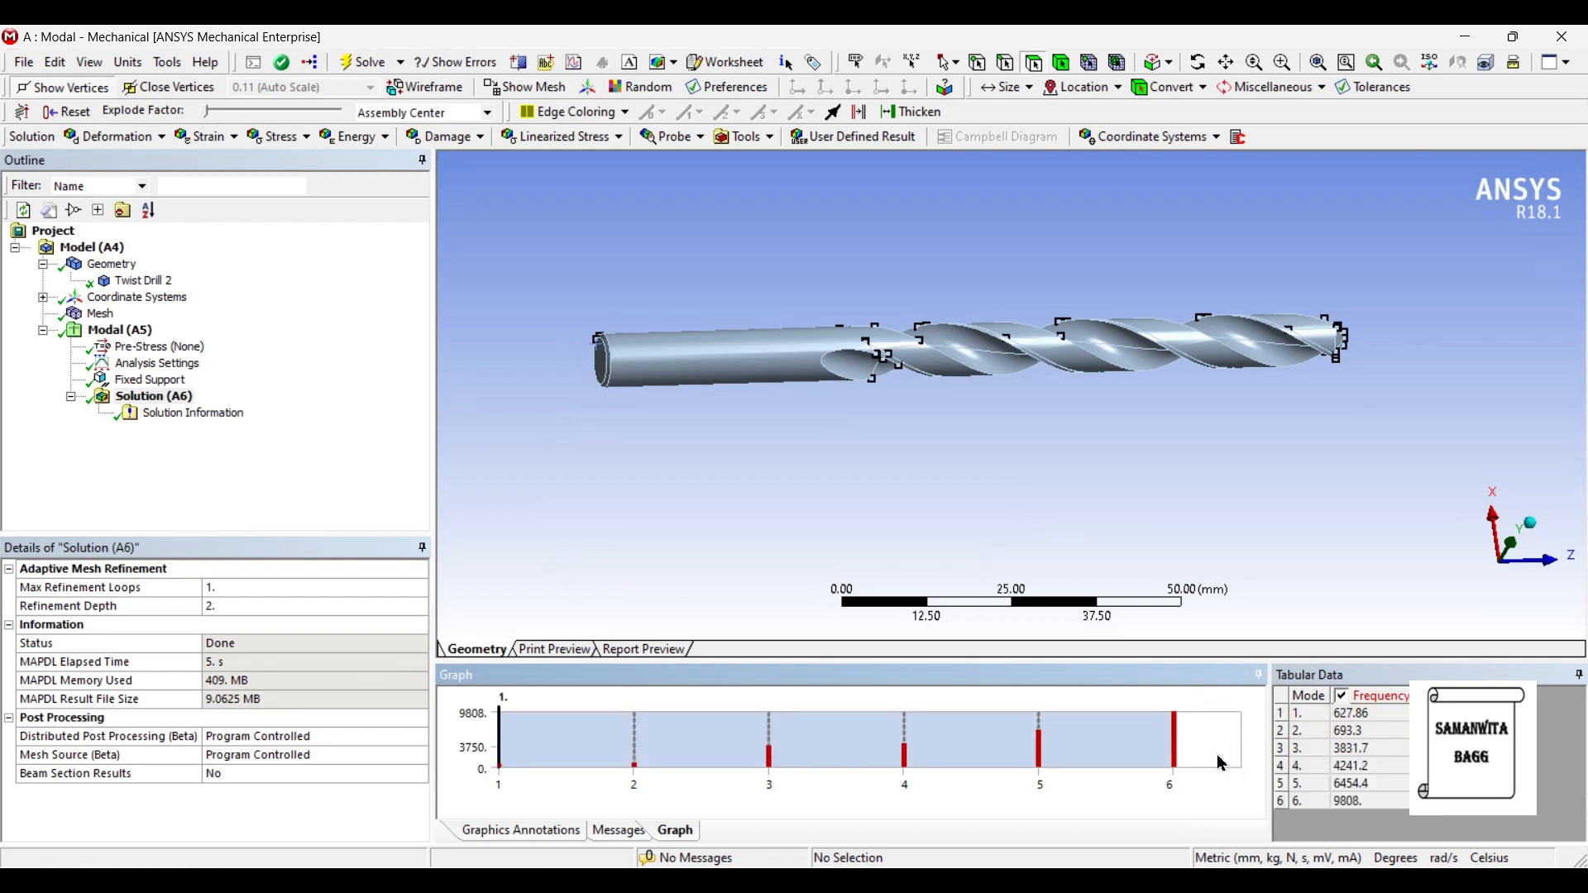
{"action": "left_click", "coordinate": [162, 404]}
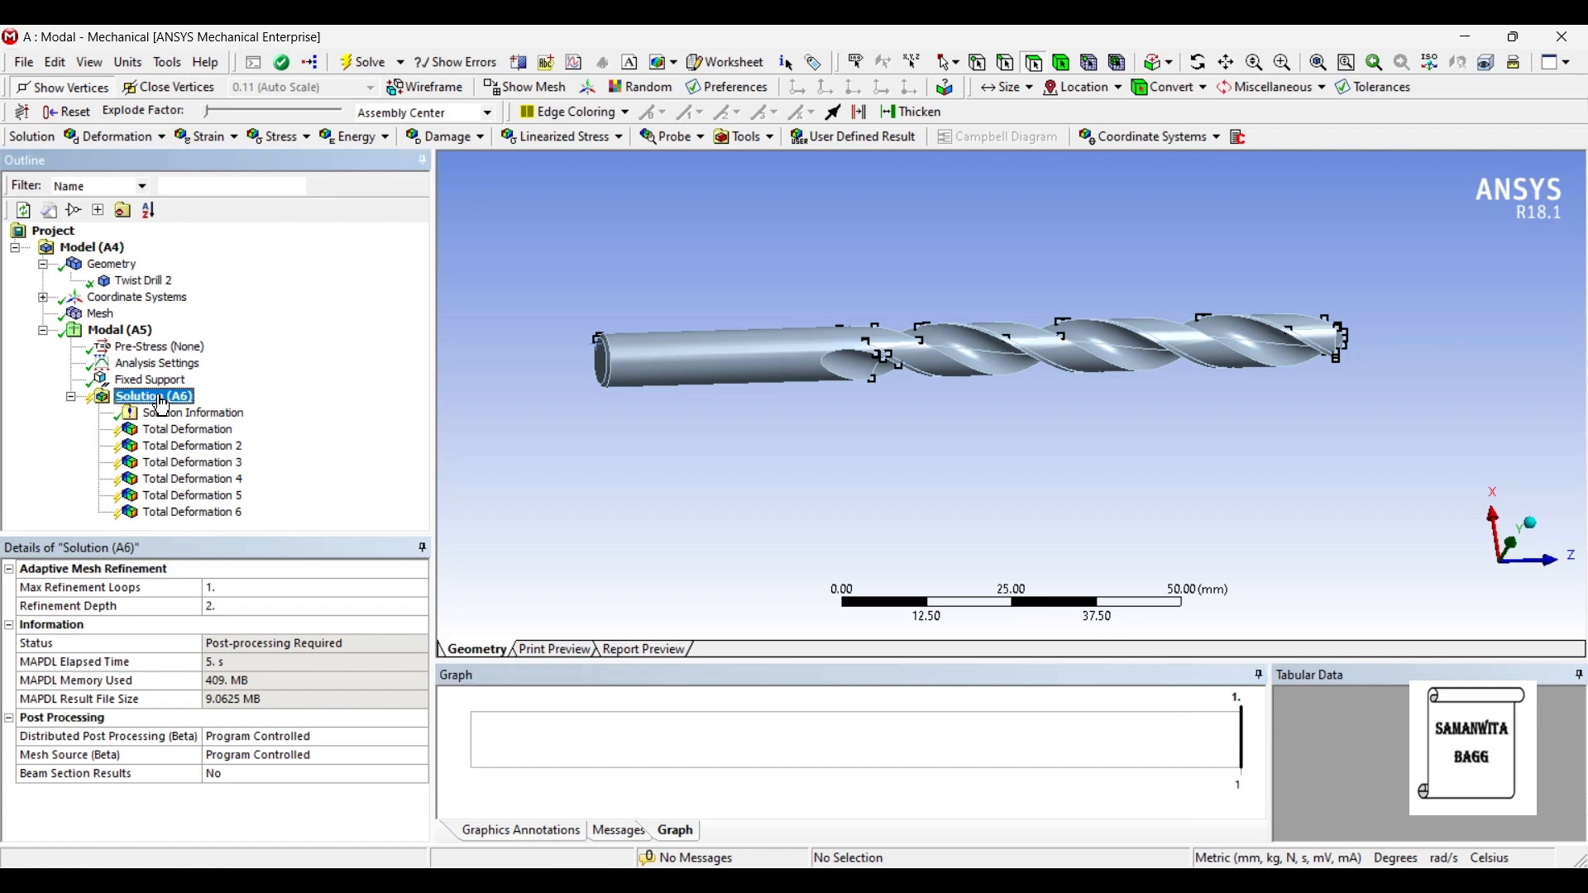
{"action": "left_click", "coordinate": [346, 59]}
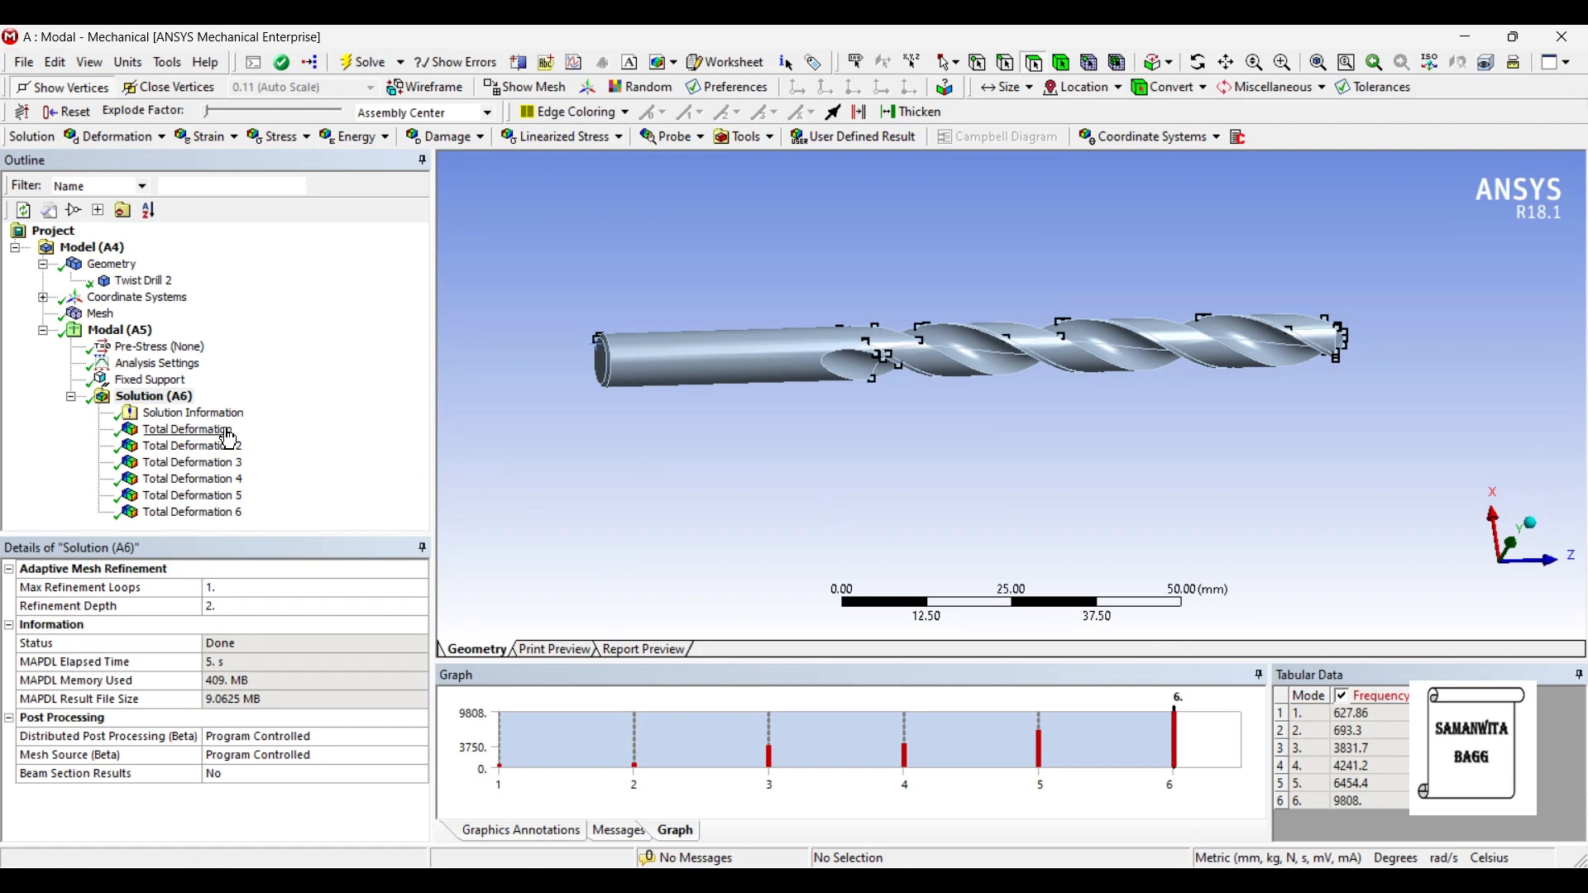
Show the total deformation of mode 1 and play its animation, pausing it after viewing.
{"action": "left_click", "coordinate": [186, 429]}
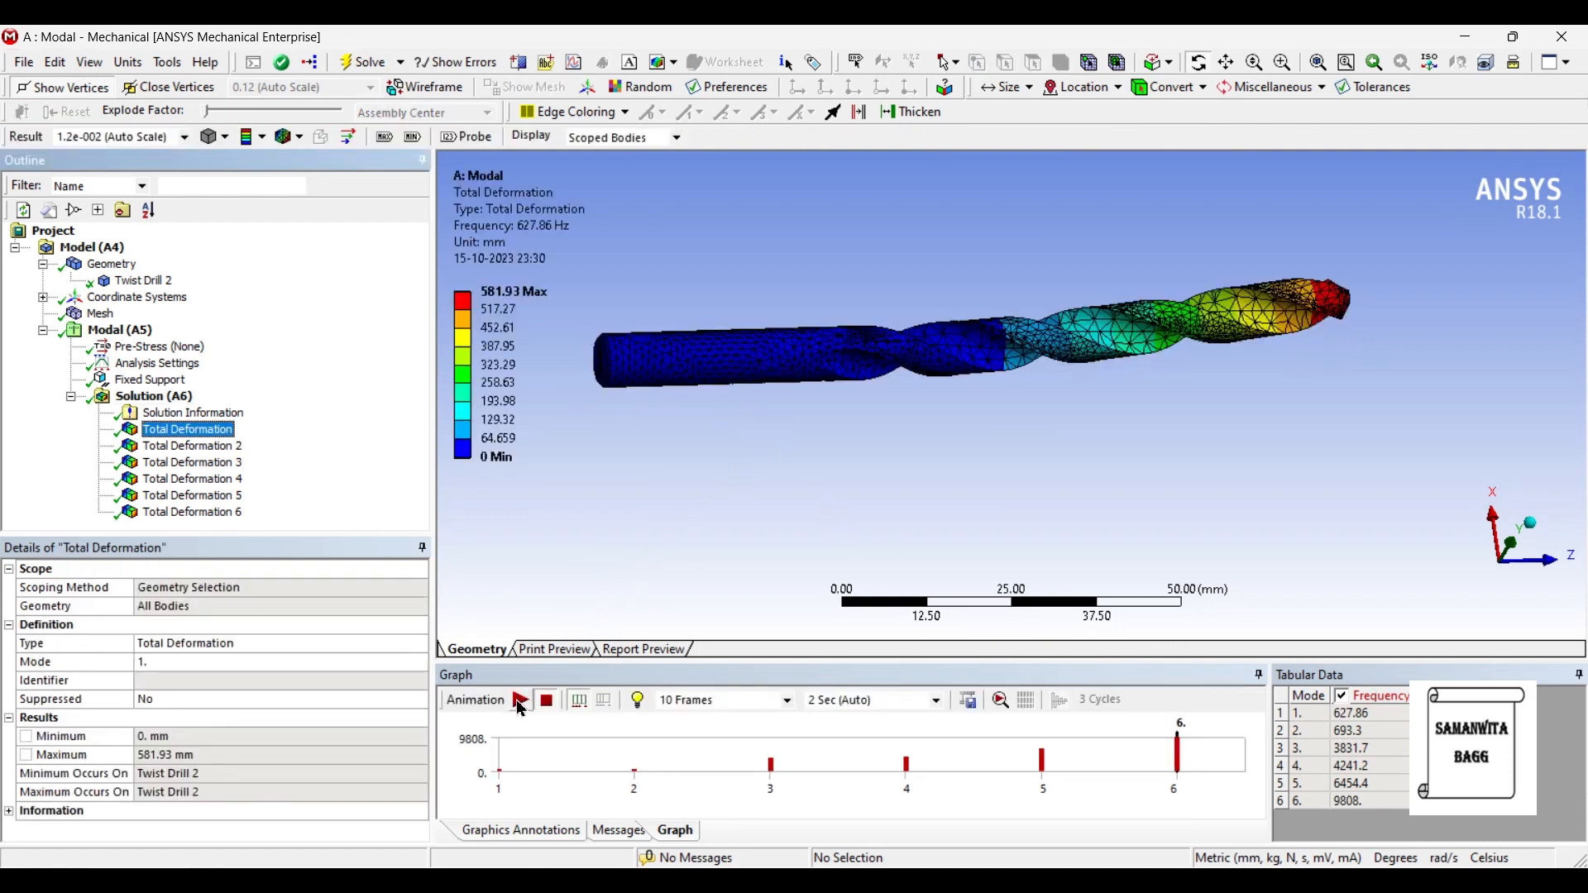
{"action": "left_click", "coordinate": [519, 701]}
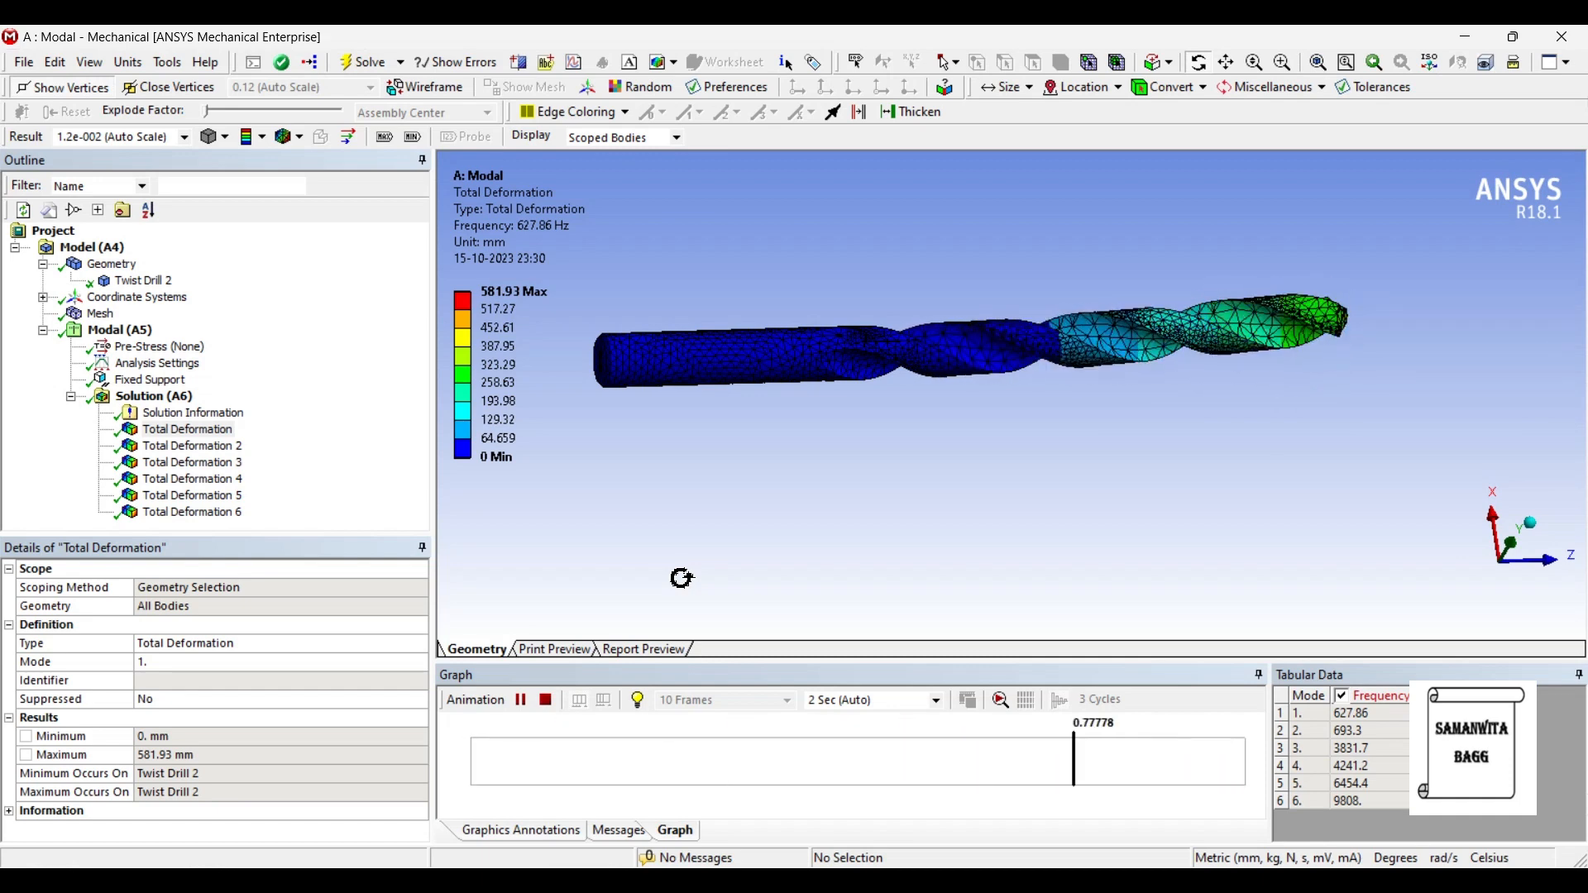
{"action": "left_click", "coordinate": [523, 705]}
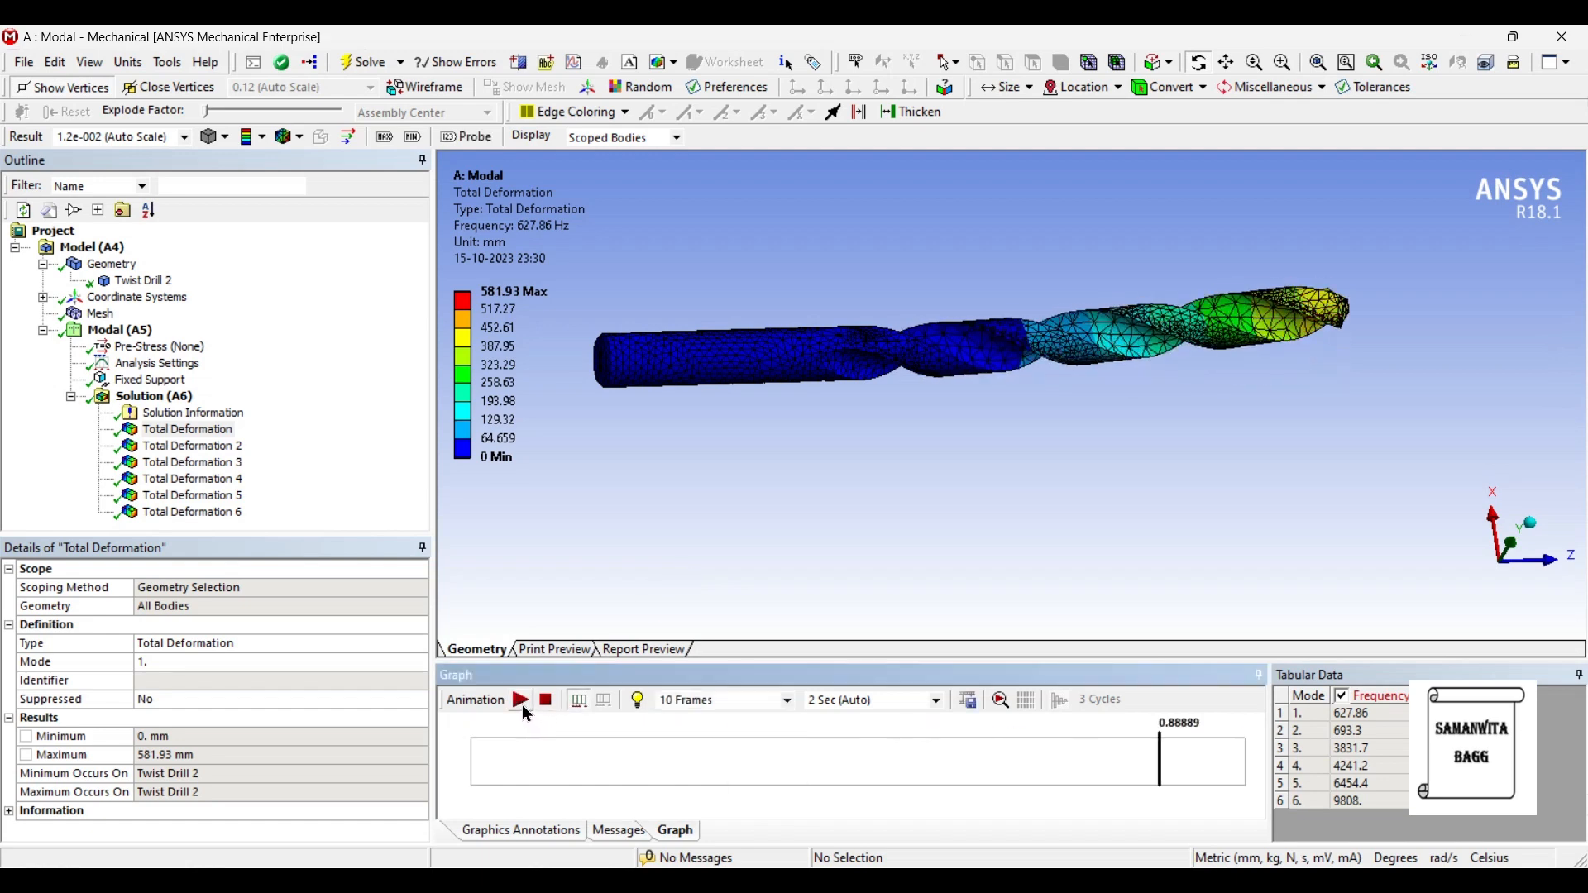
Examine the animated total deformation of mode 2 from another angle, pausing the animation after viewing.
{"action": "left_click", "coordinate": [216, 446]}
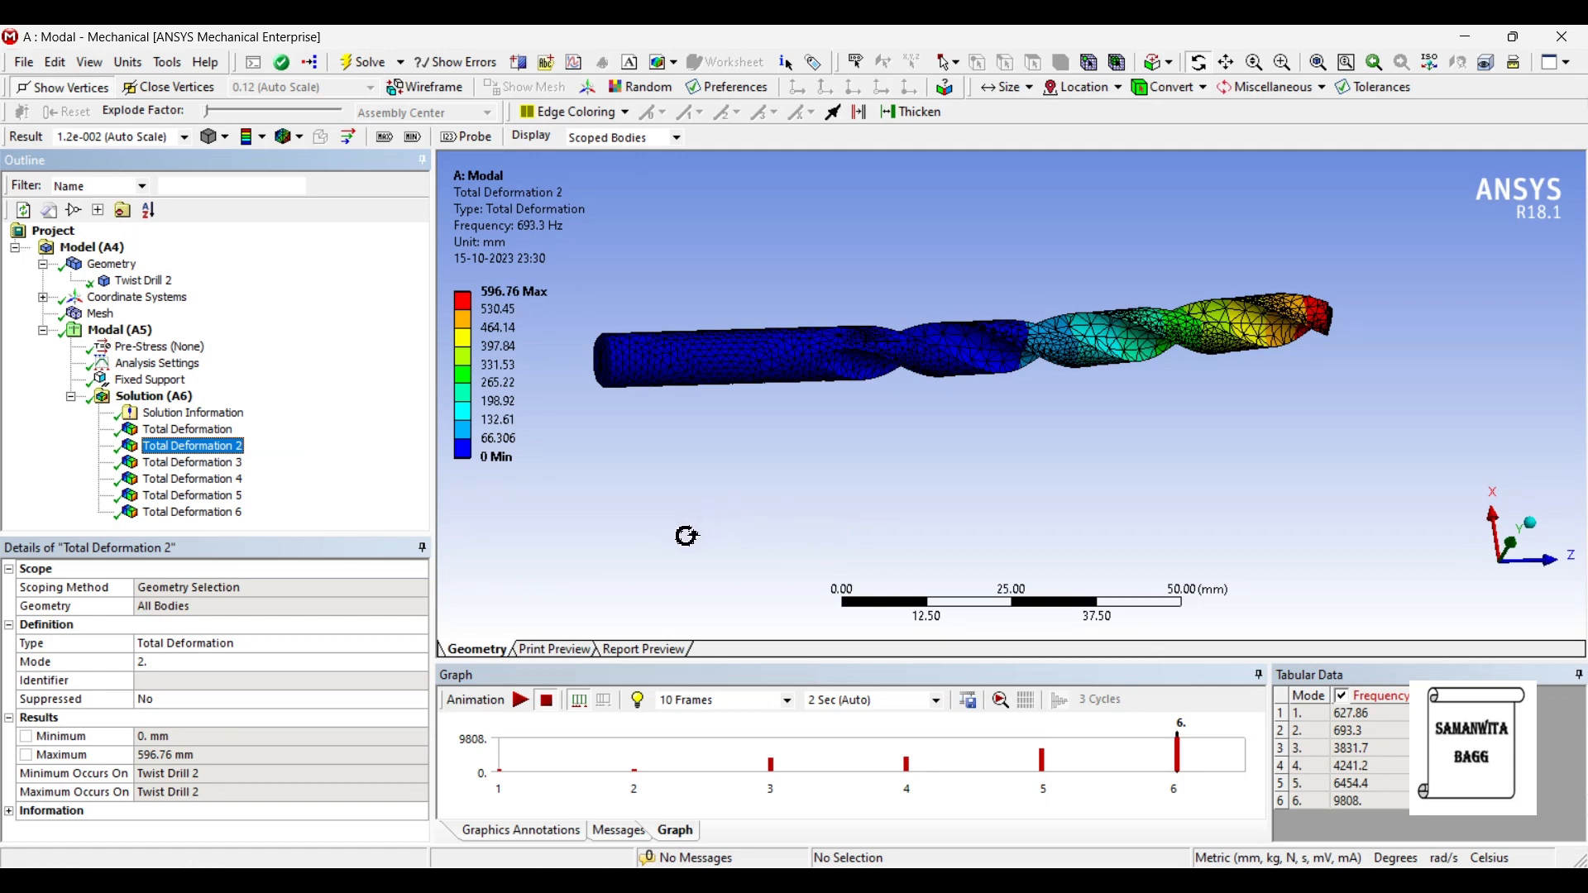
{"action": "left_click", "coordinate": [520, 701]}
{"action": "middle_click_drag", "start_coordinate": [1009, 471], "coordinate": [1242, 388]}
{"action": "middle_click_drag", "start_coordinate": [1169, 337], "coordinate": [1209, 503]}
{"action": "middle_click_drag", "start_coordinate": [1289, 386], "coordinate": [1298, 439], "text": "ctrl"}
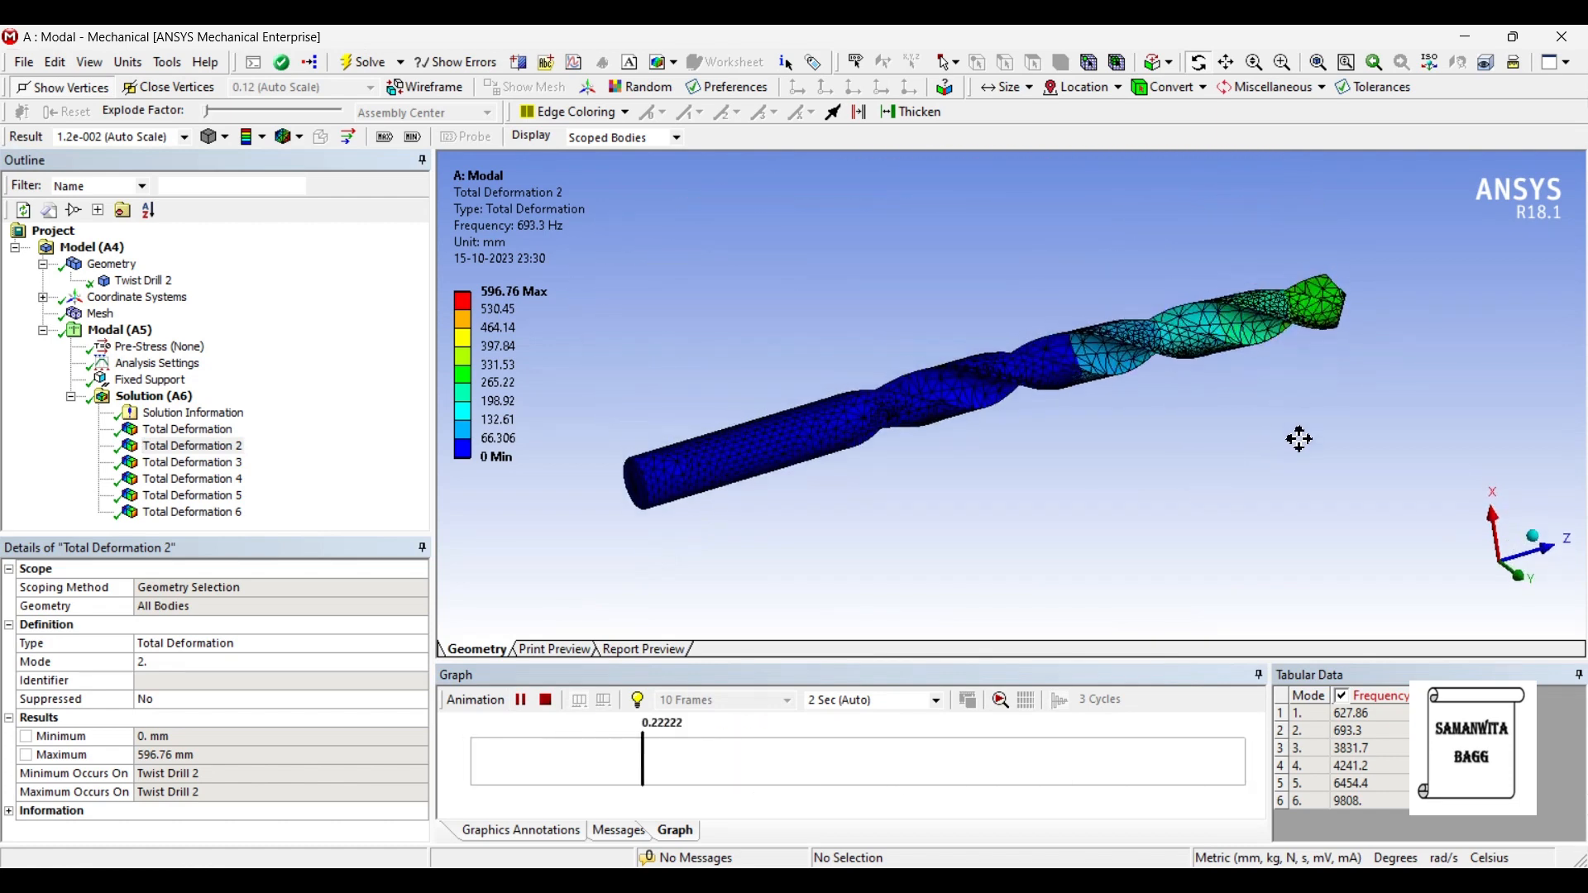
{"action": "left_click", "coordinate": [520, 700]}
Examine the animated total deformation of mode 3 from a changed viewing angle, pausing the animation after viewing.
{"action": "left_click", "coordinate": [226, 464]}
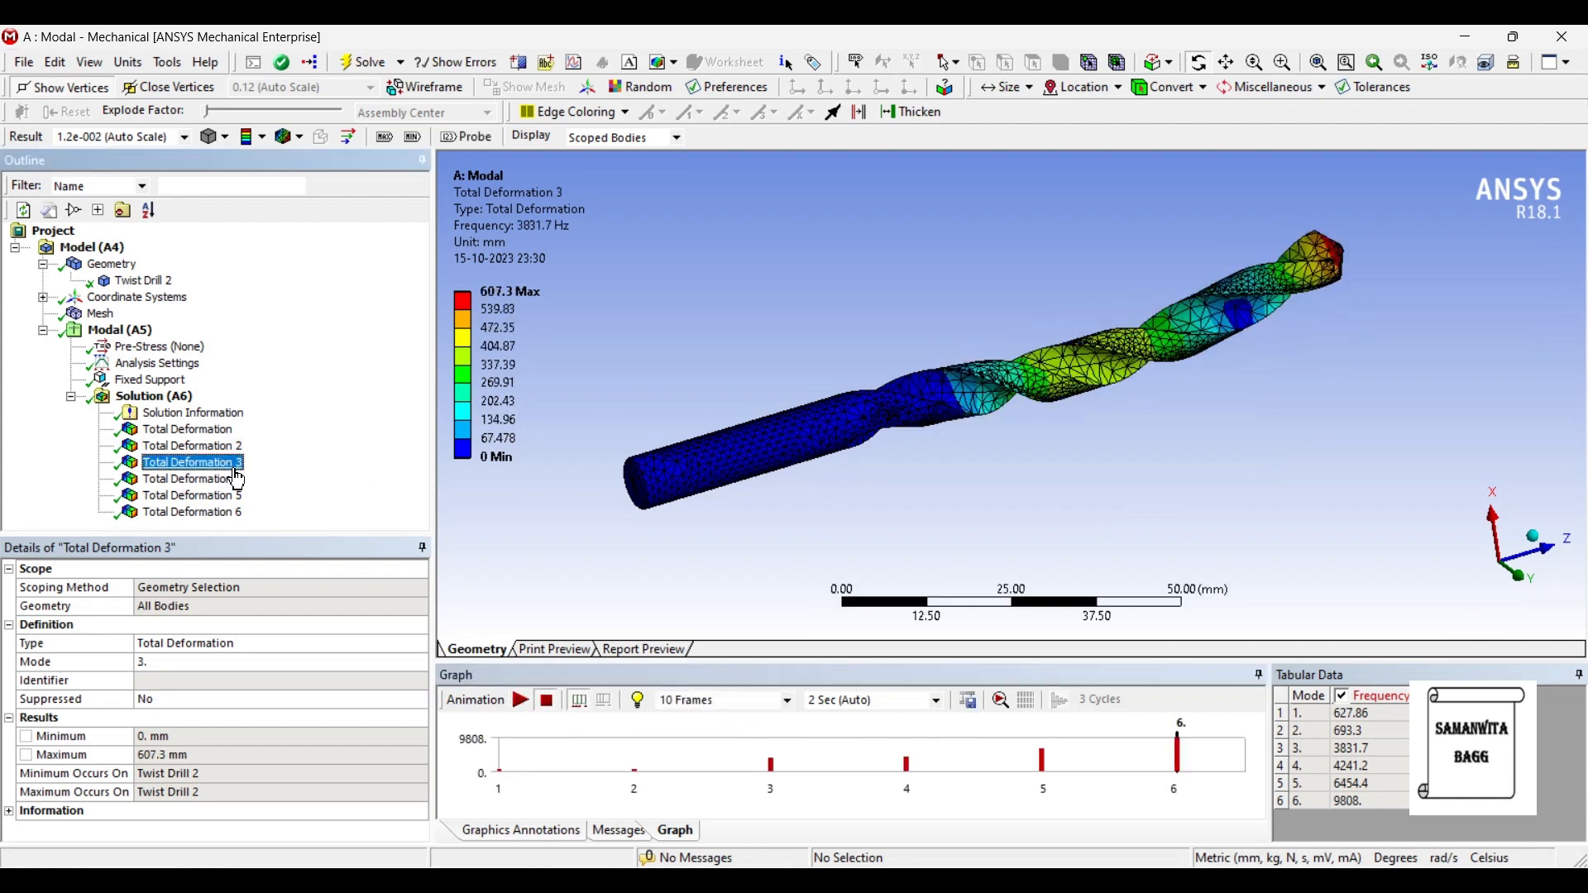
{"action": "left_click", "coordinate": [521, 700]}
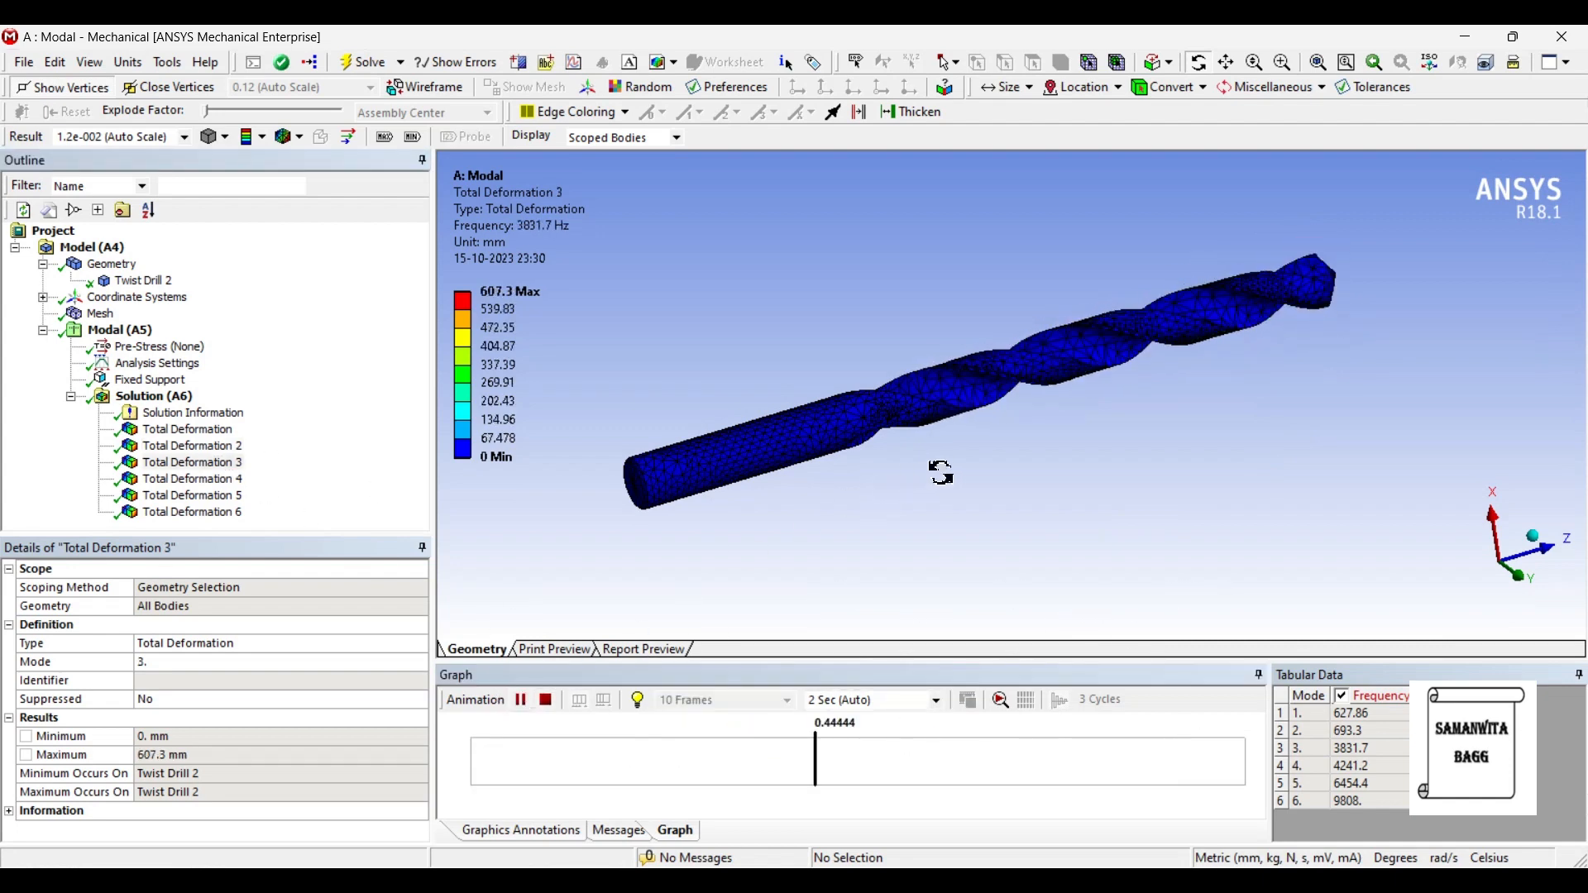
{"action": "left_click_drag", "start_coordinate": [921, 496], "coordinate": [915, 457]}
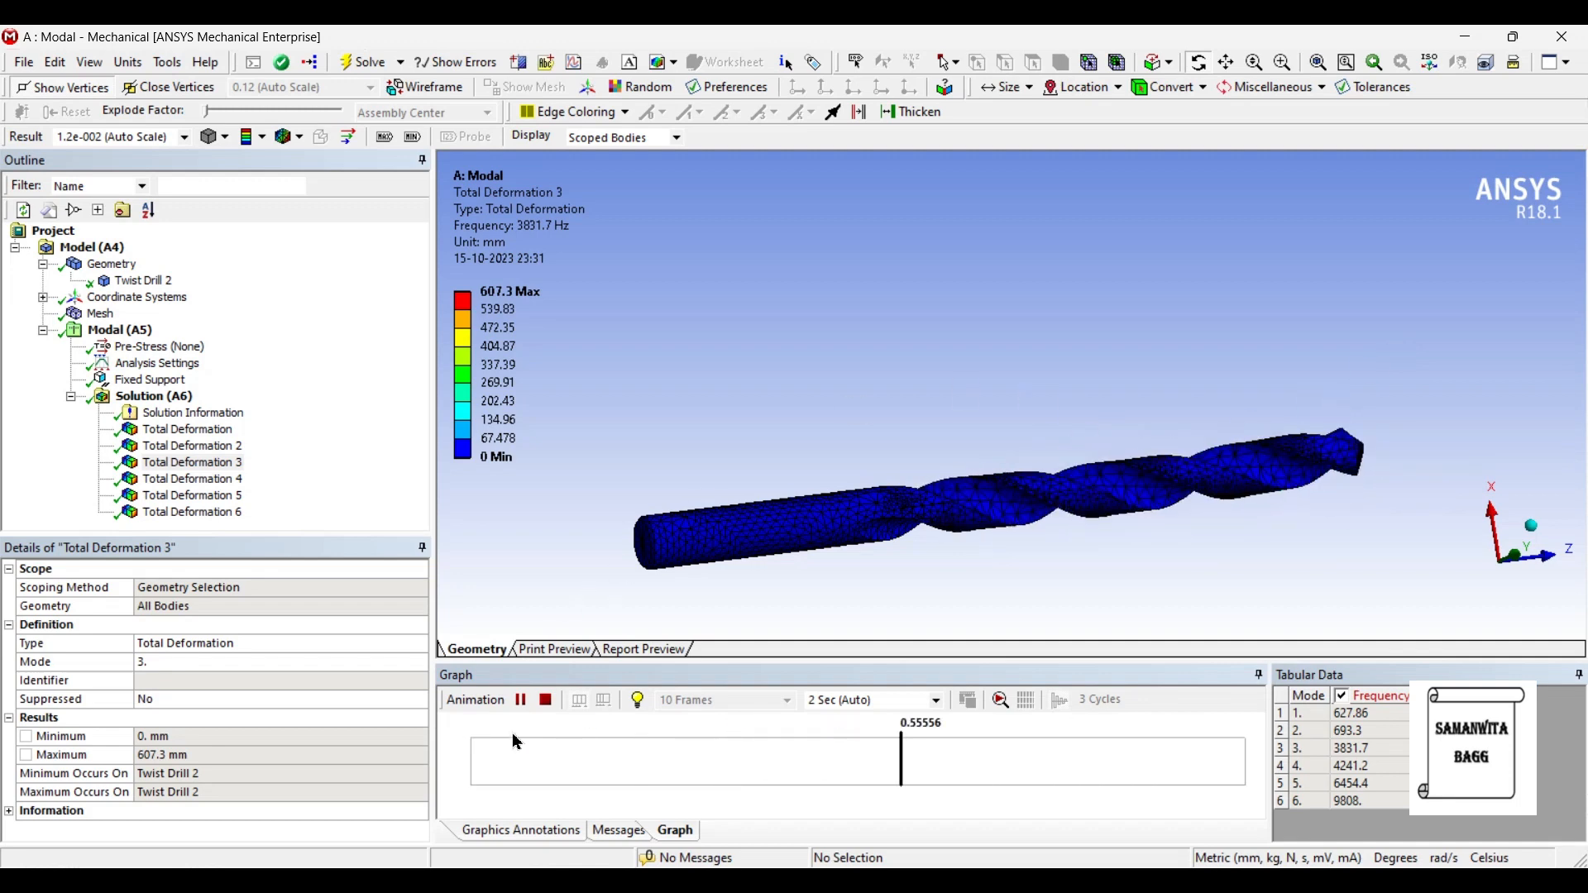
{"action": "left_click", "coordinate": [520, 700]}
Review the total deformation results of modes 4 and 5.
{"action": "left_click", "coordinate": [233, 479]}
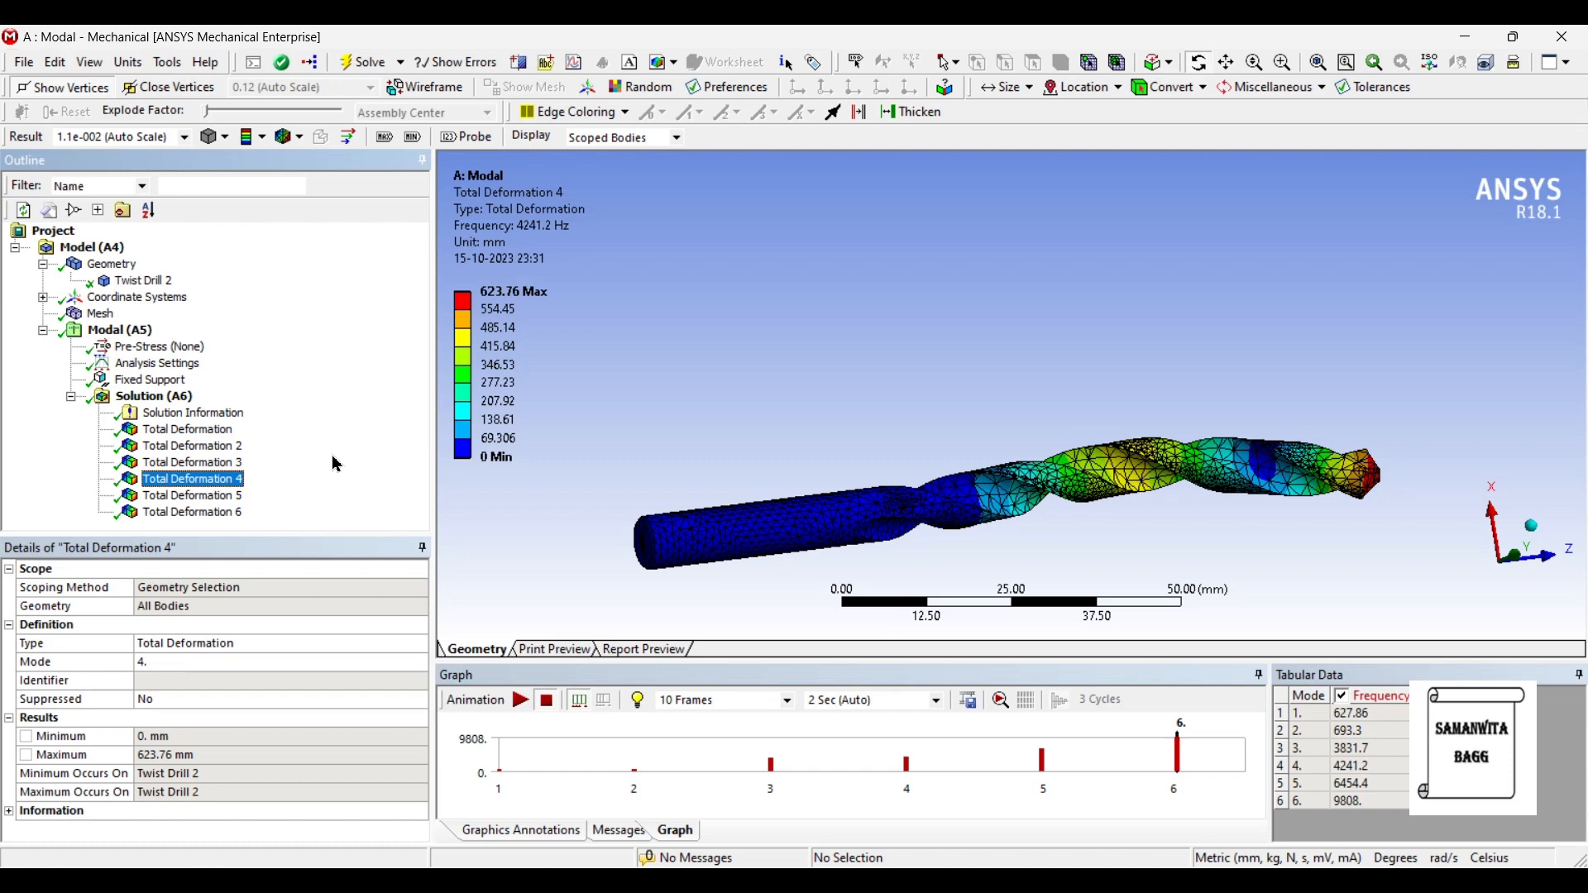
{"action": "left_click", "coordinate": [177, 497]}
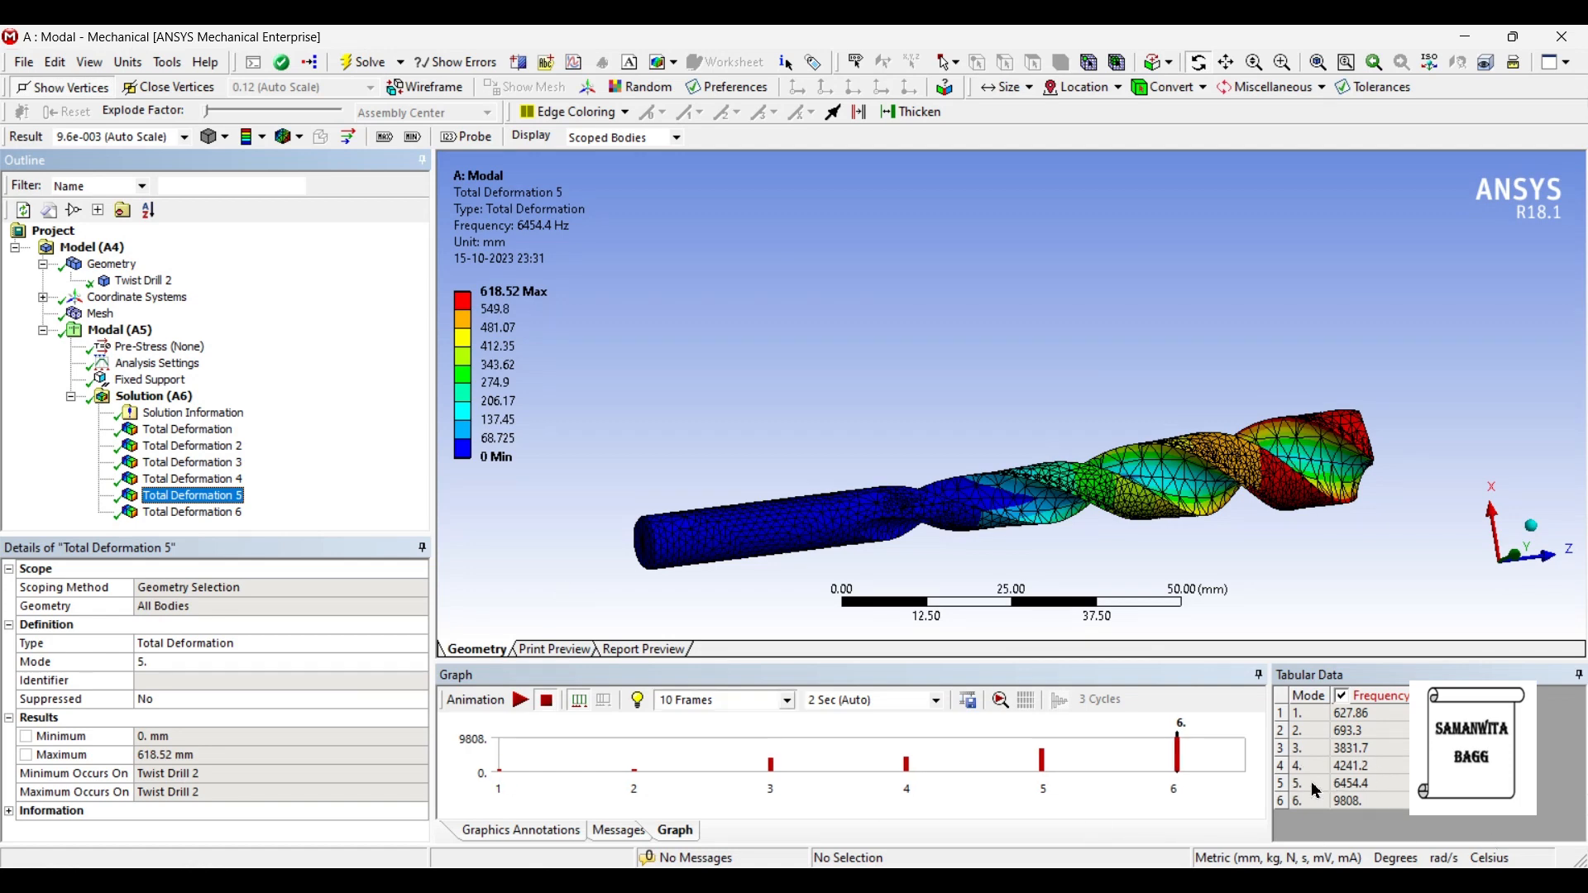
Show the total deformation of mode 6 and play its animation, pausing it after viewing.
{"action": "left_click", "coordinate": [230, 515]}
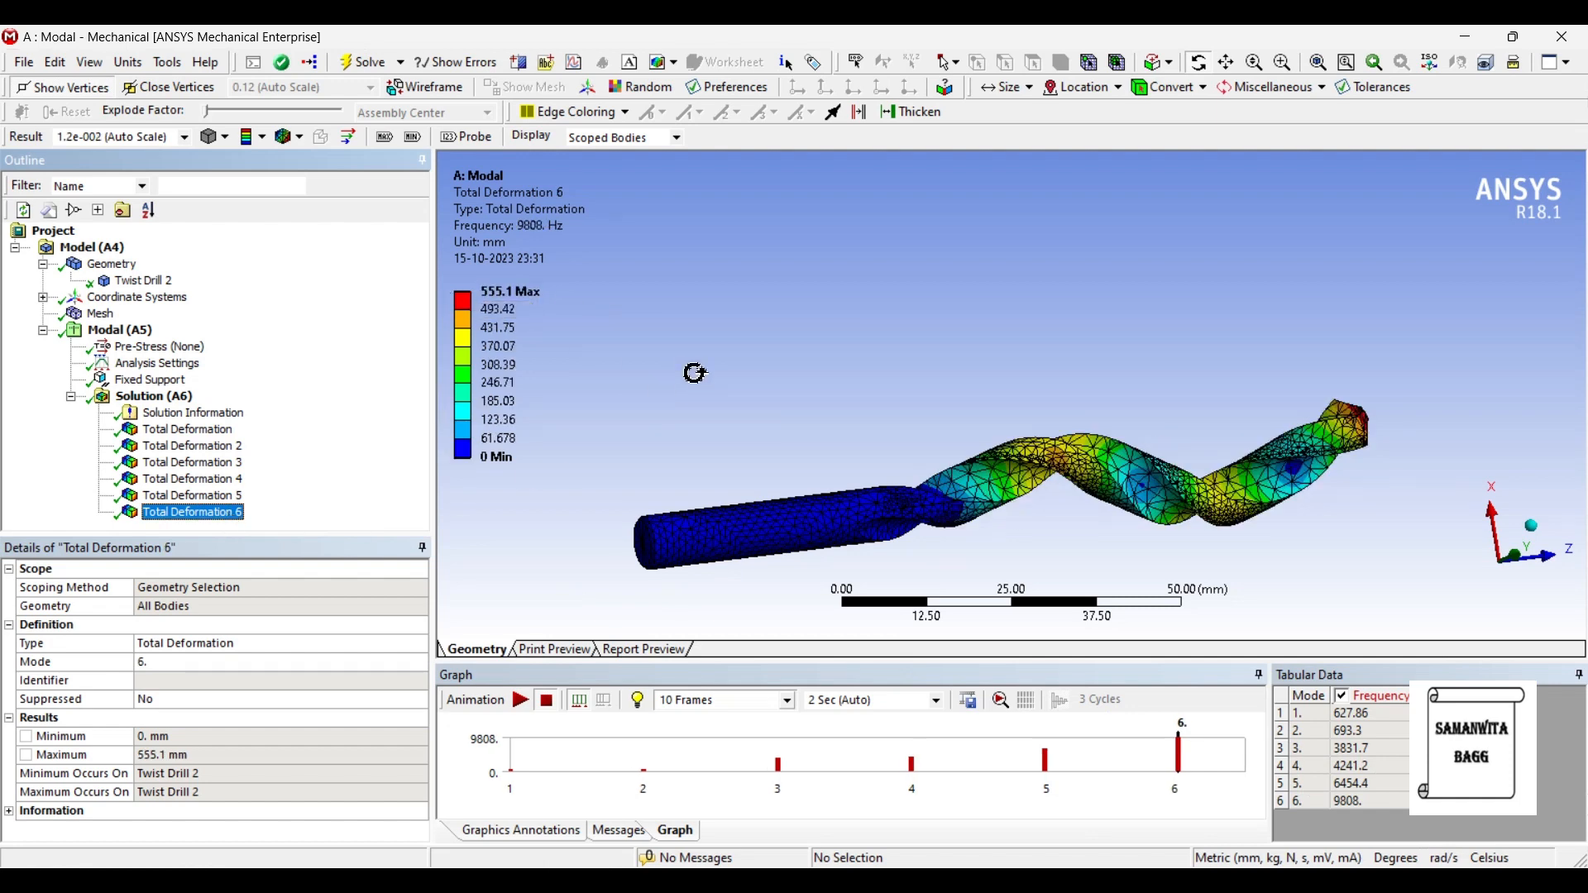
{"action": "left_click", "coordinate": [522, 701]}
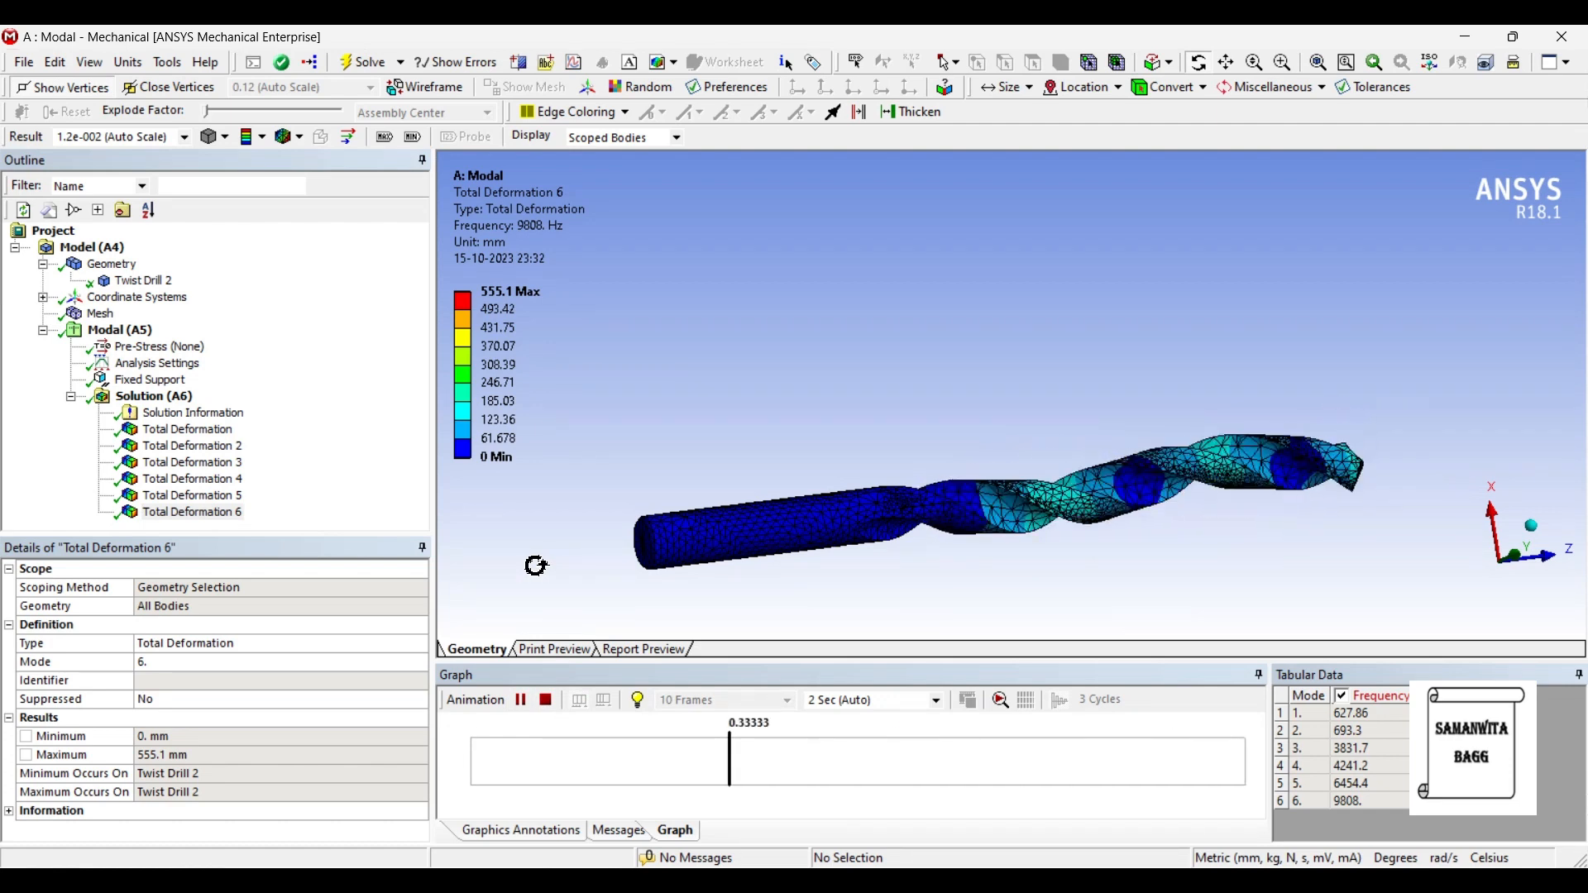
{"action": "left_click", "coordinate": [520, 701]}
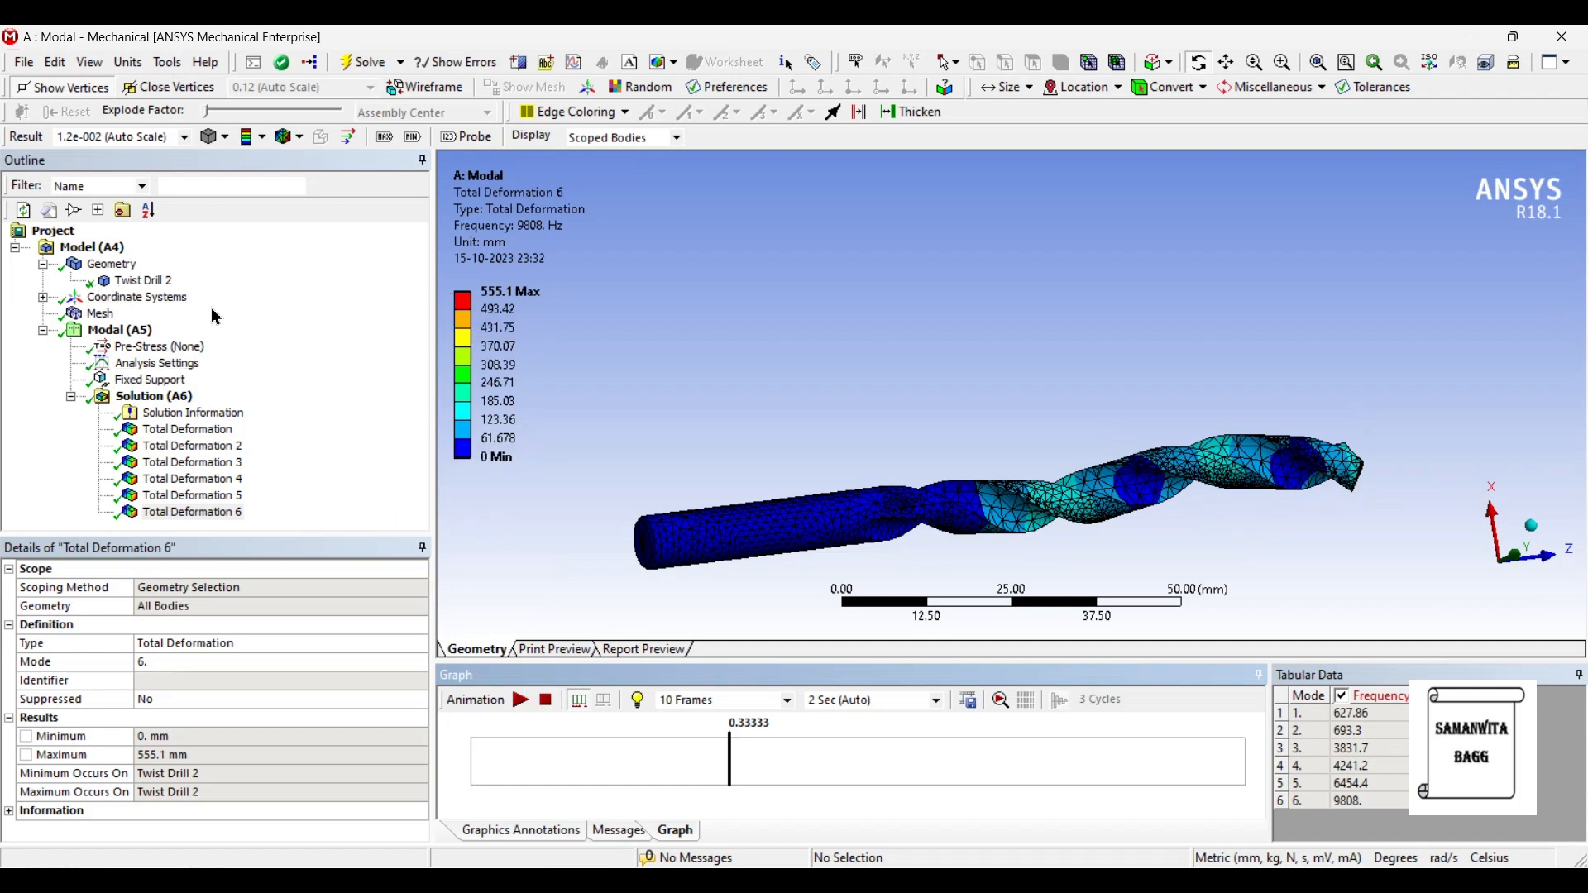
Assign Tungsten carbide as the twist drill body's material and solve the modal analysis again.
{"action": "left_click", "coordinate": [145, 281]}
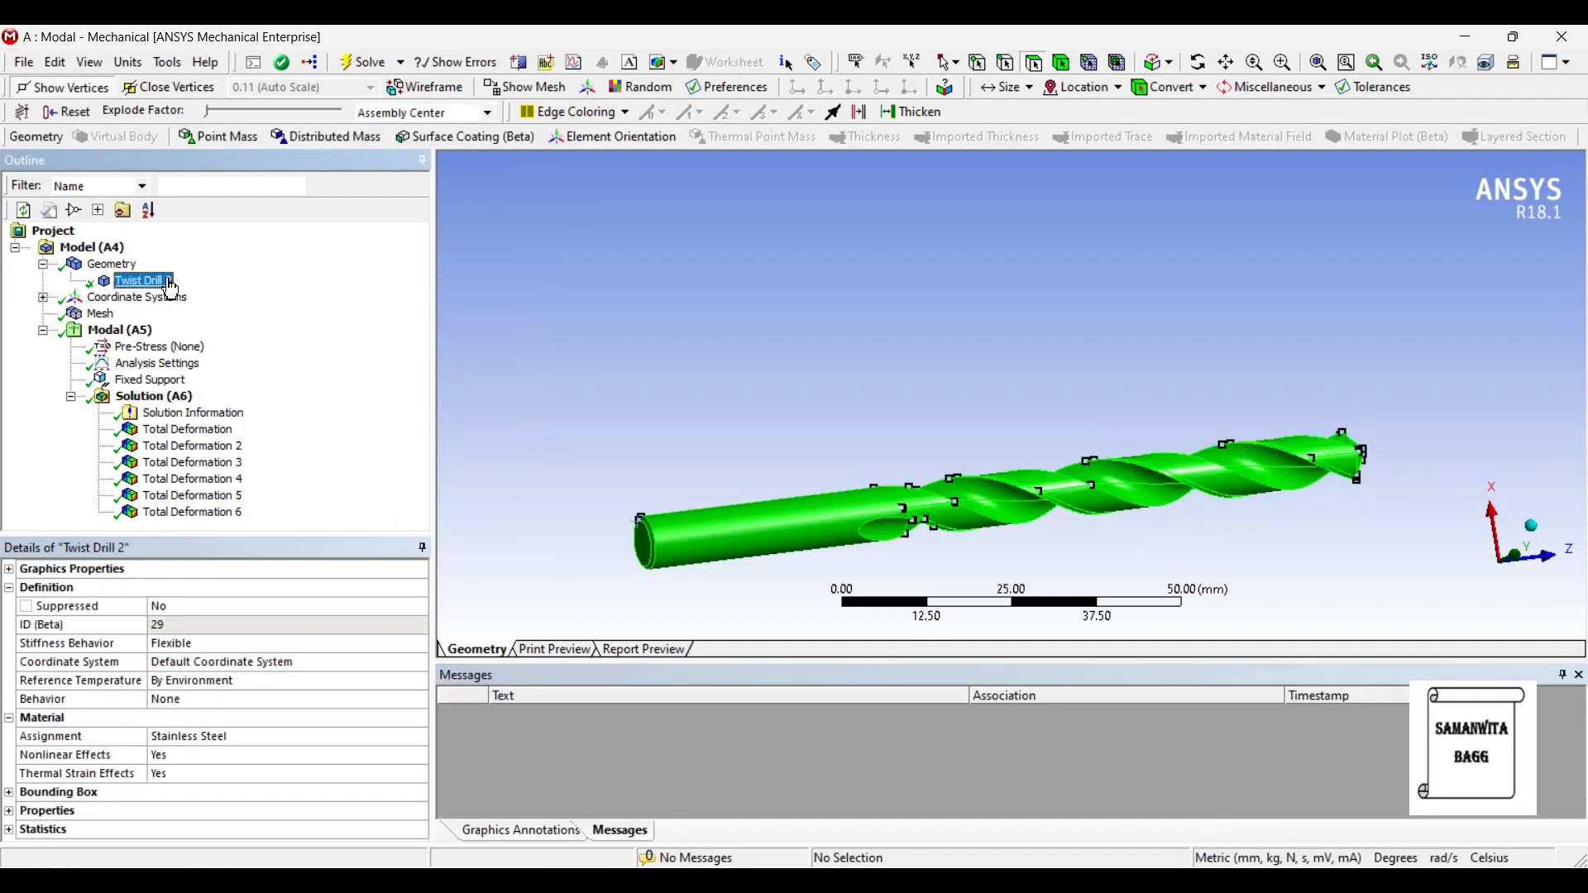
{"action": "left_click", "coordinate": [296, 738]}
{"action": "left_click", "coordinate": [420, 736]}
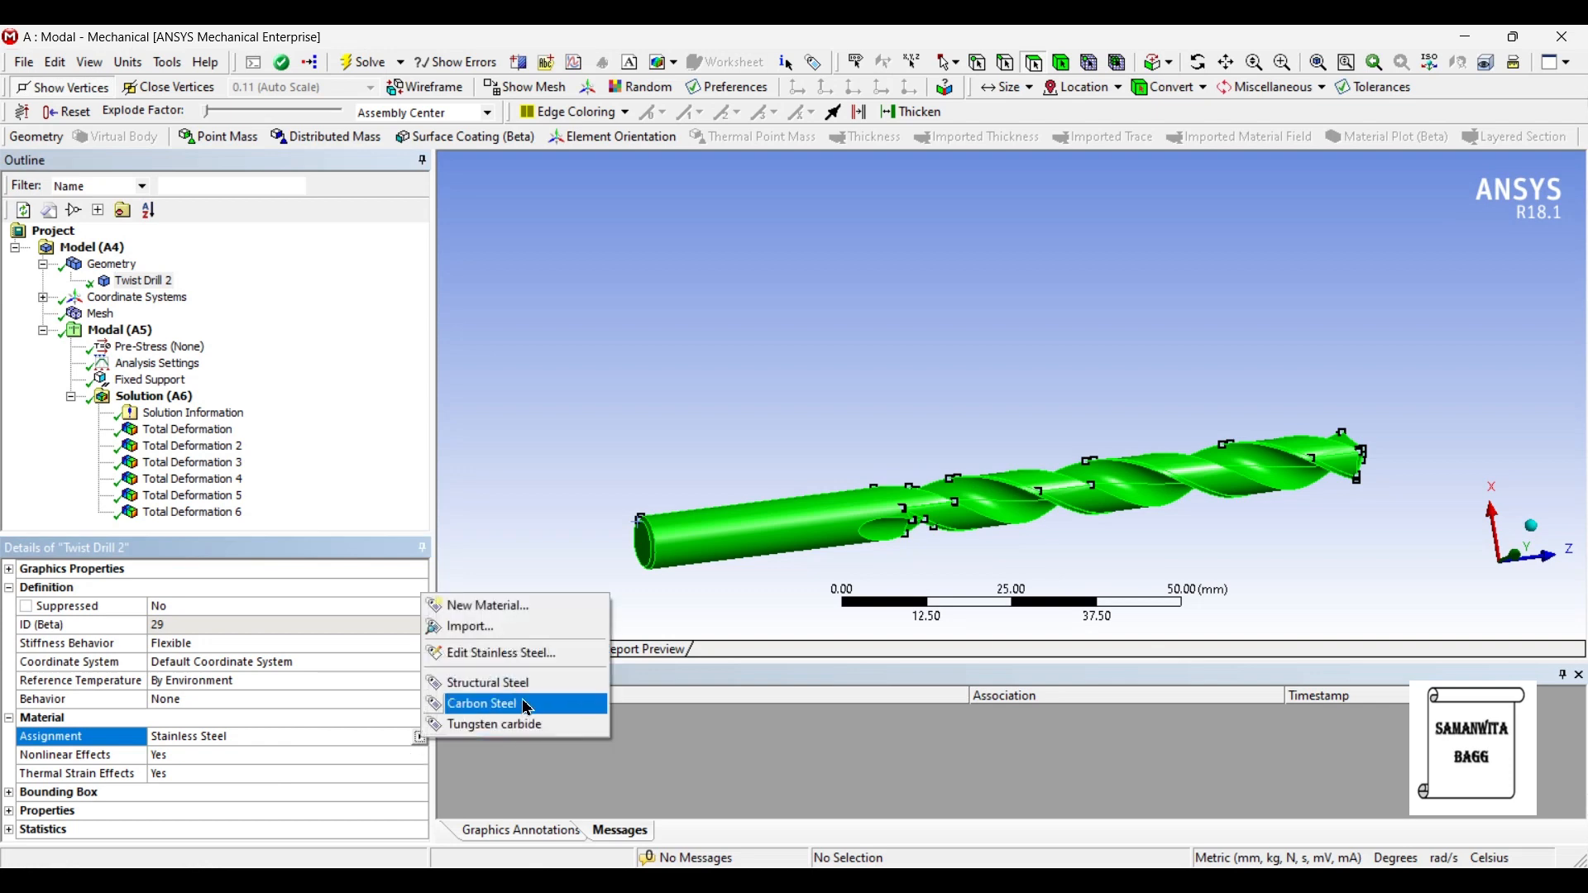
{"action": "left_click", "coordinate": [531, 736]}
{"action": "left_click", "coordinate": [154, 397]}
{"action": "left_click", "coordinate": [361, 71]}
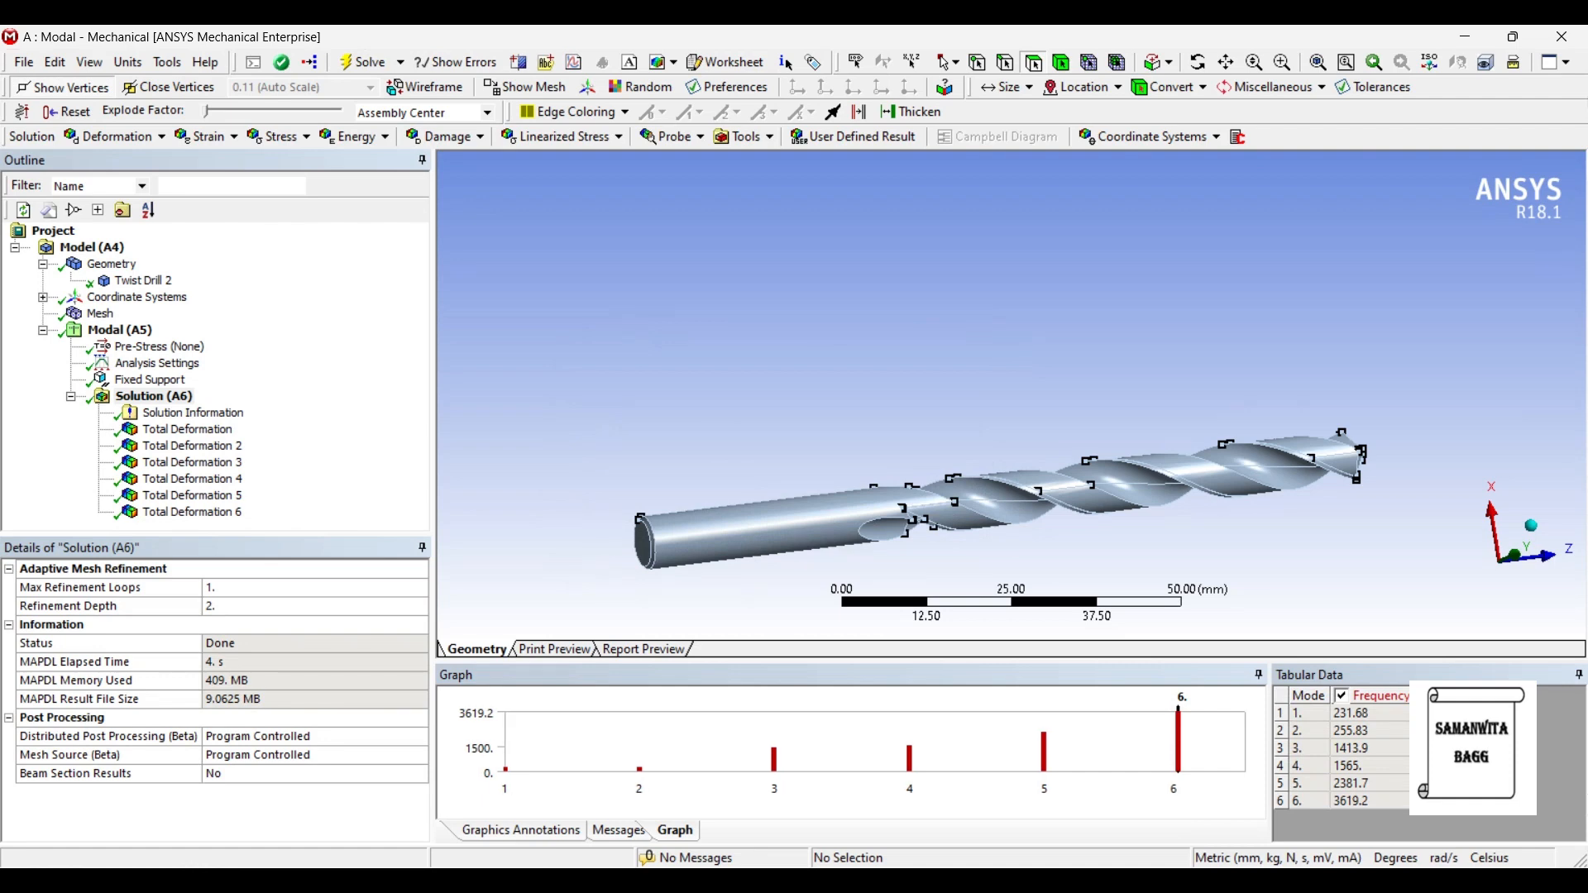
Examine the animated mode 1 total deformation for the Tungsten carbide drill, pausing the animation after viewing.
{"action": "left_click", "coordinate": [188, 429]}
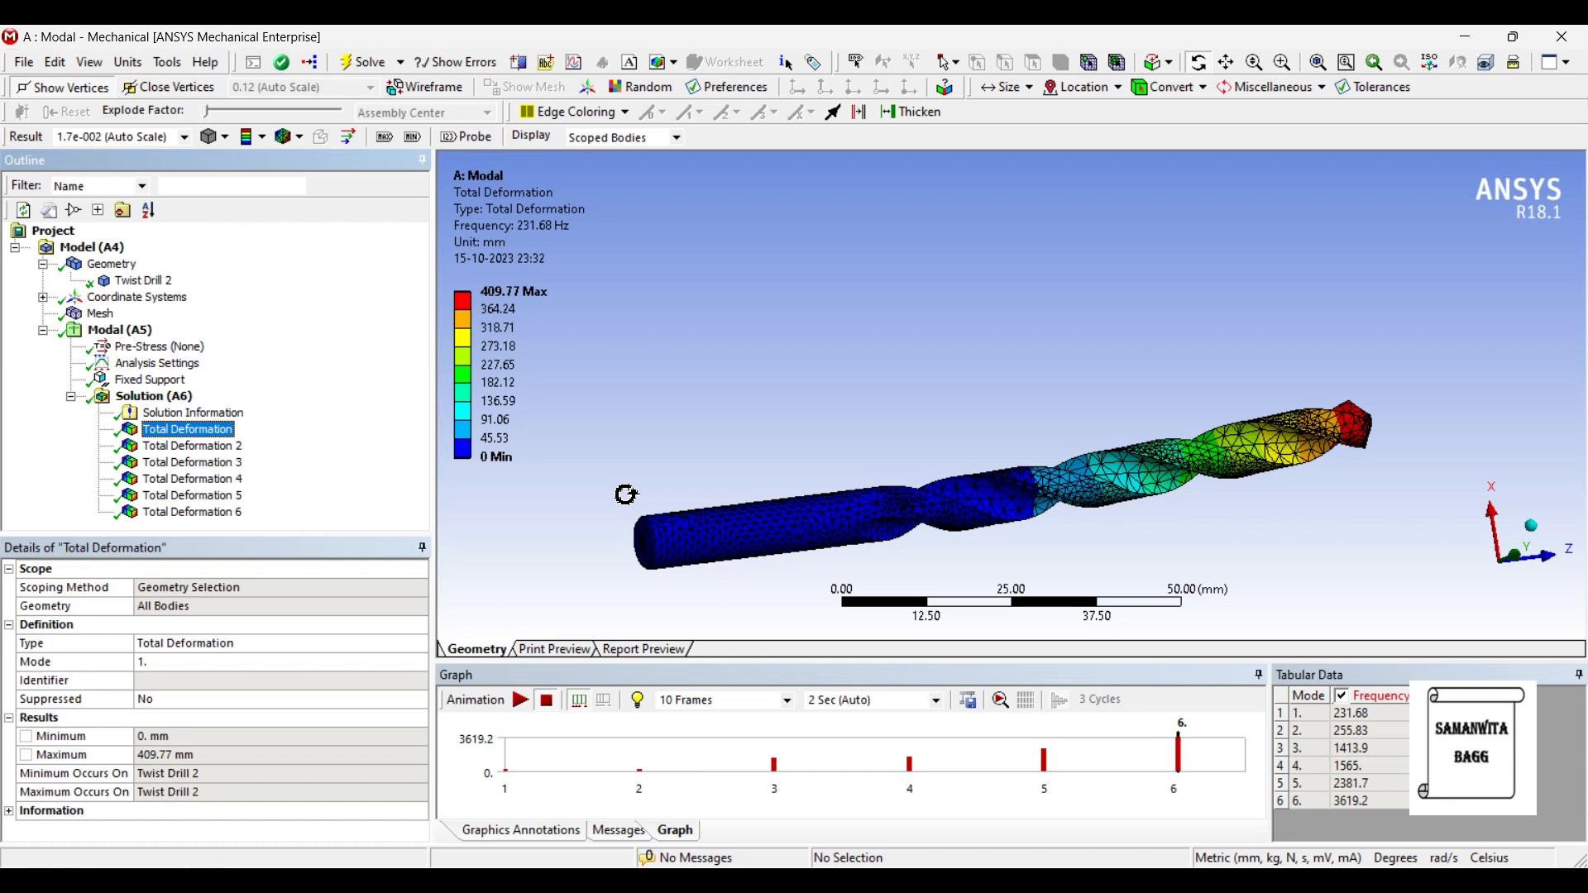
{"action": "left_click", "coordinate": [521, 701]}
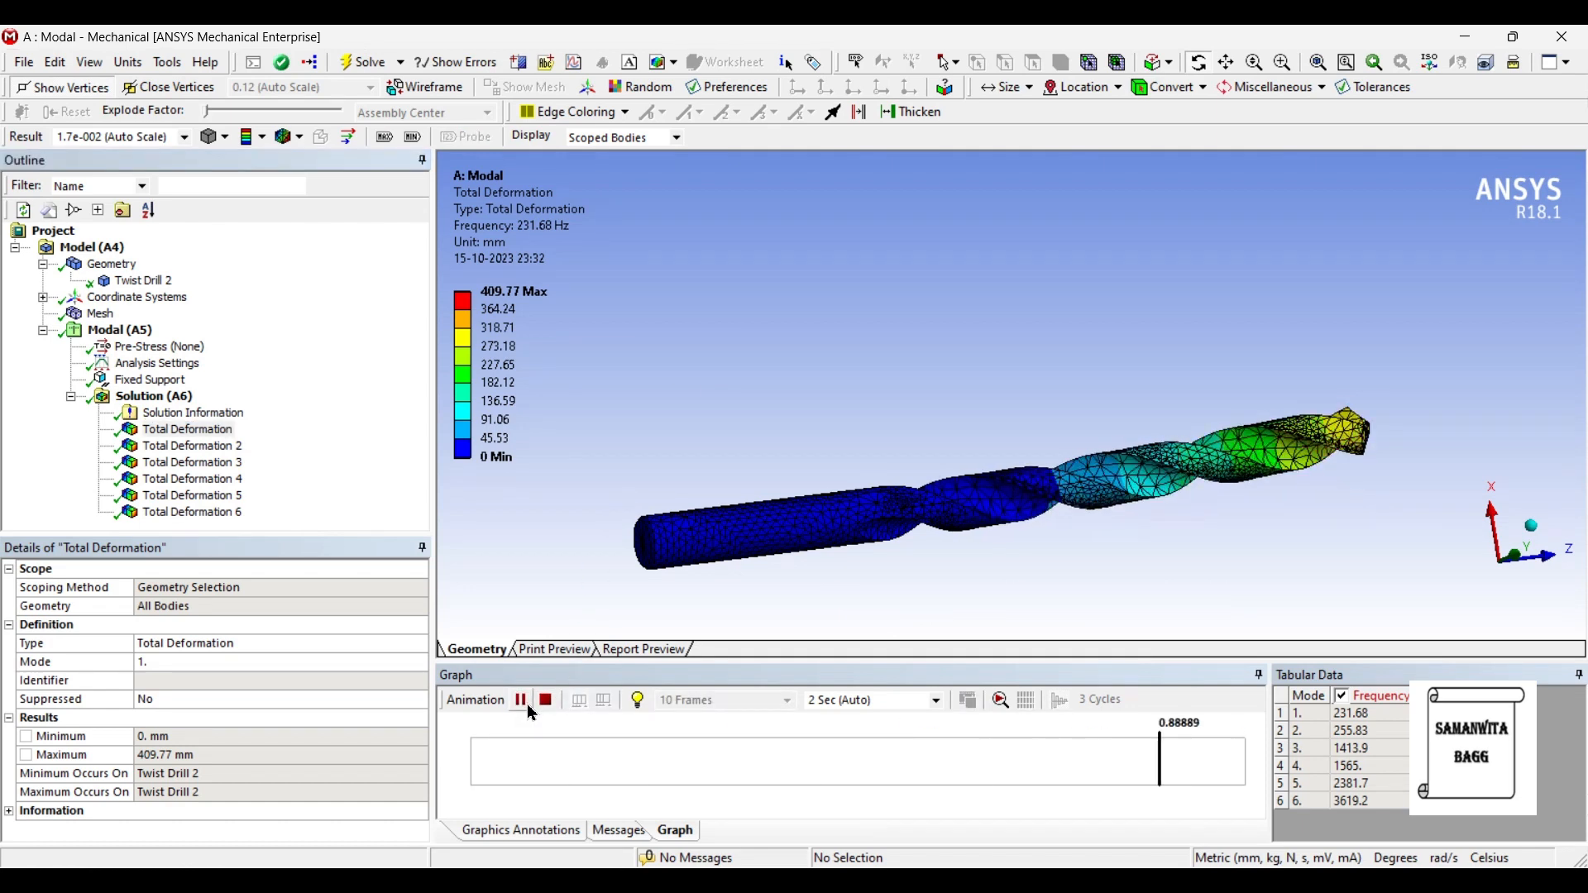
{"action": "left_click", "coordinate": [521, 701]}
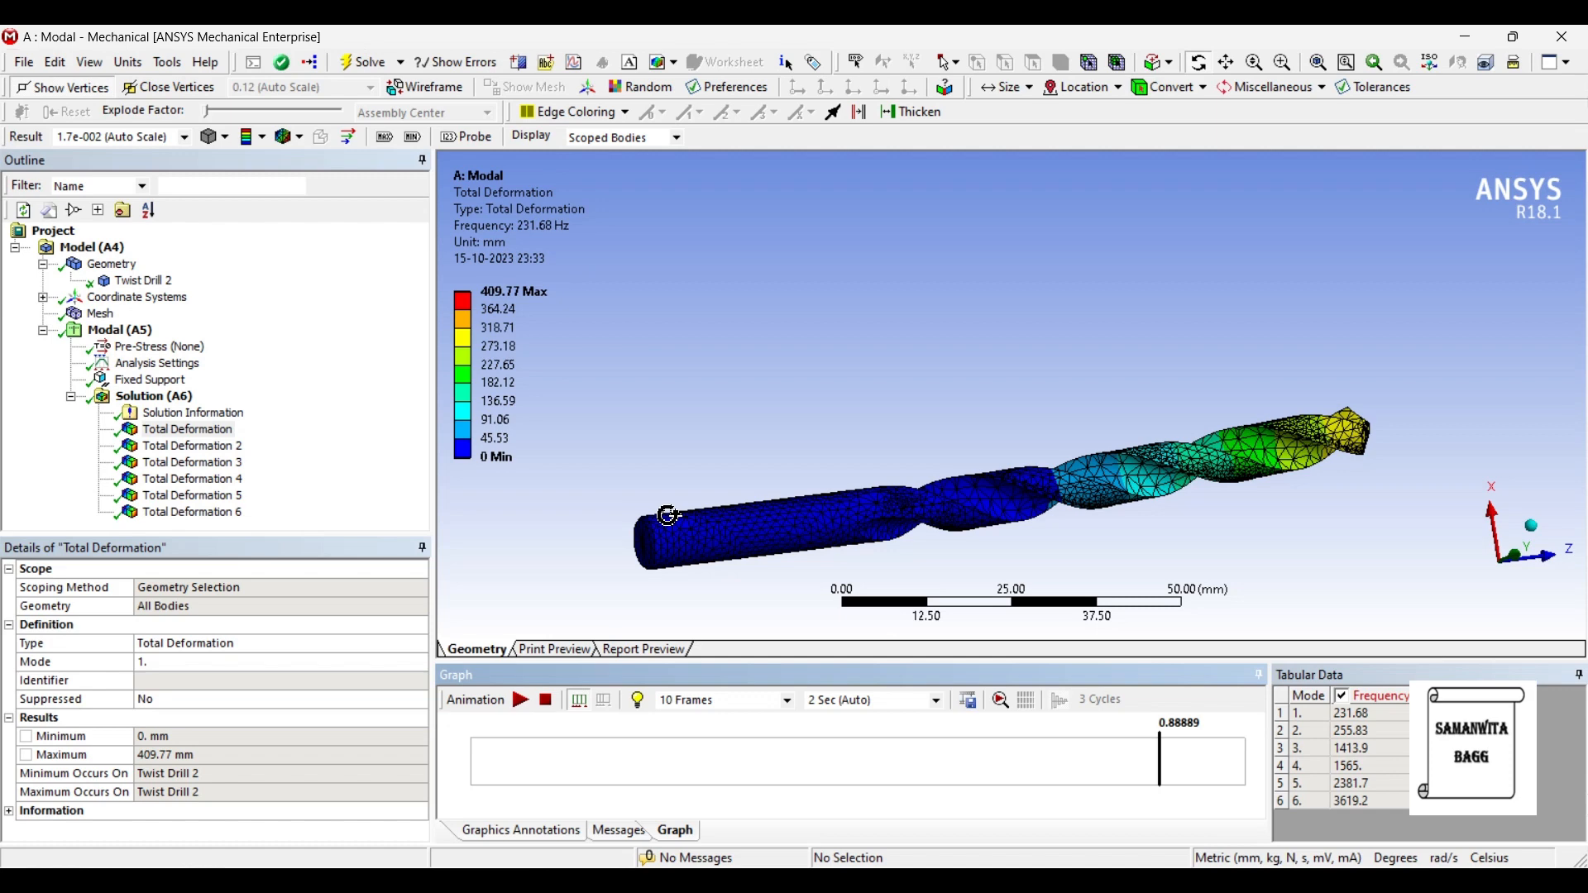
Review the Tungsten carbide drill's total deformation results for modes 2 through 6.
{"action": "left_click", "coordinate": [210, 451]}
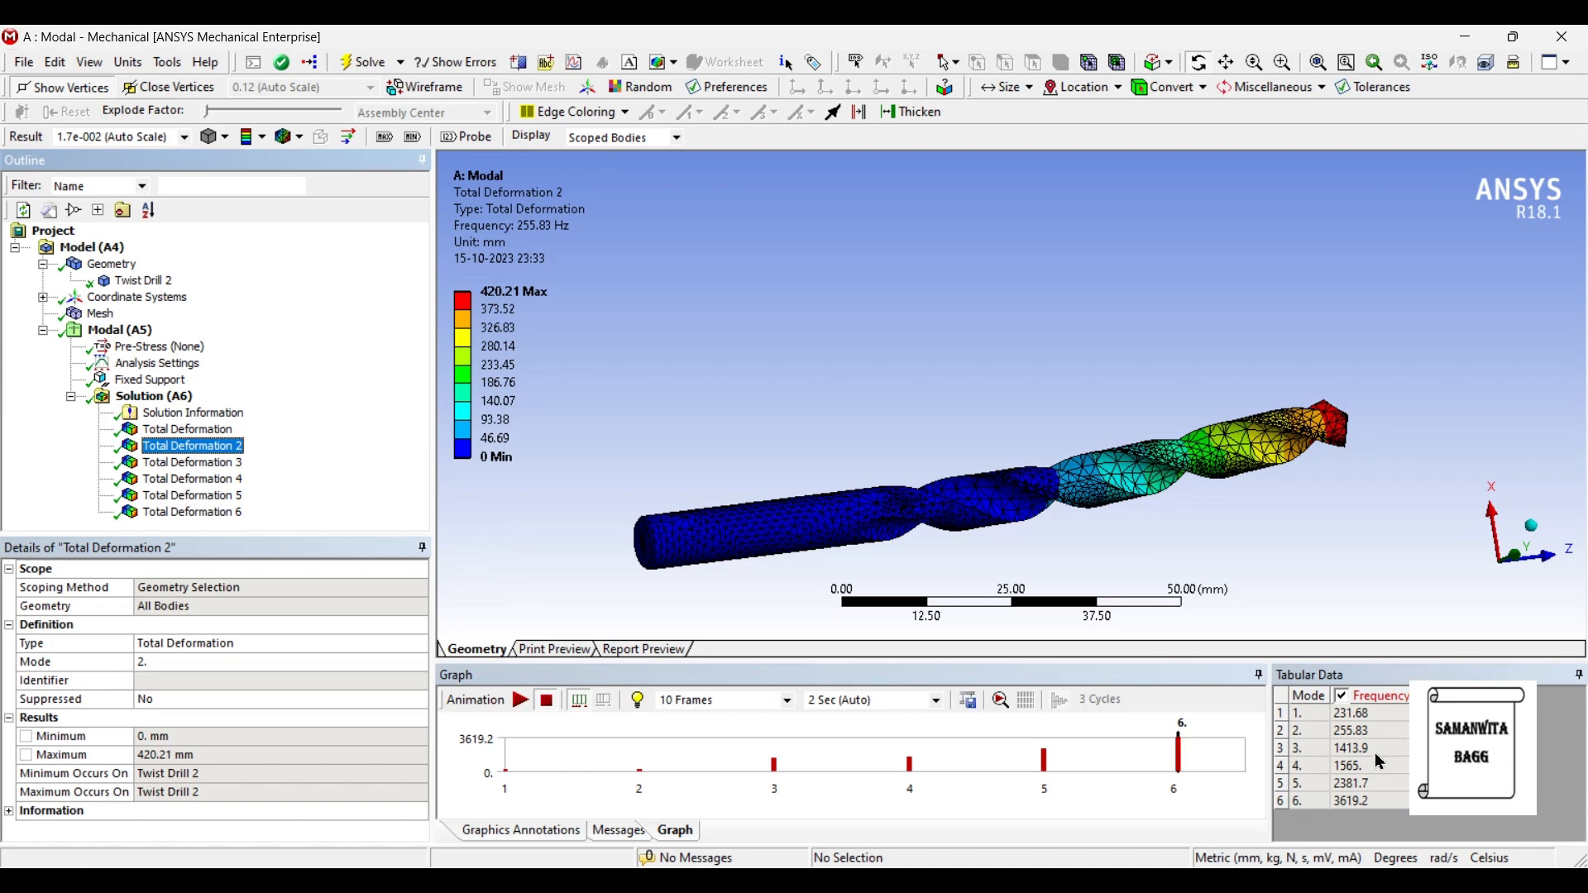
{"action": "left_click", "coordinate": [243, 463]}
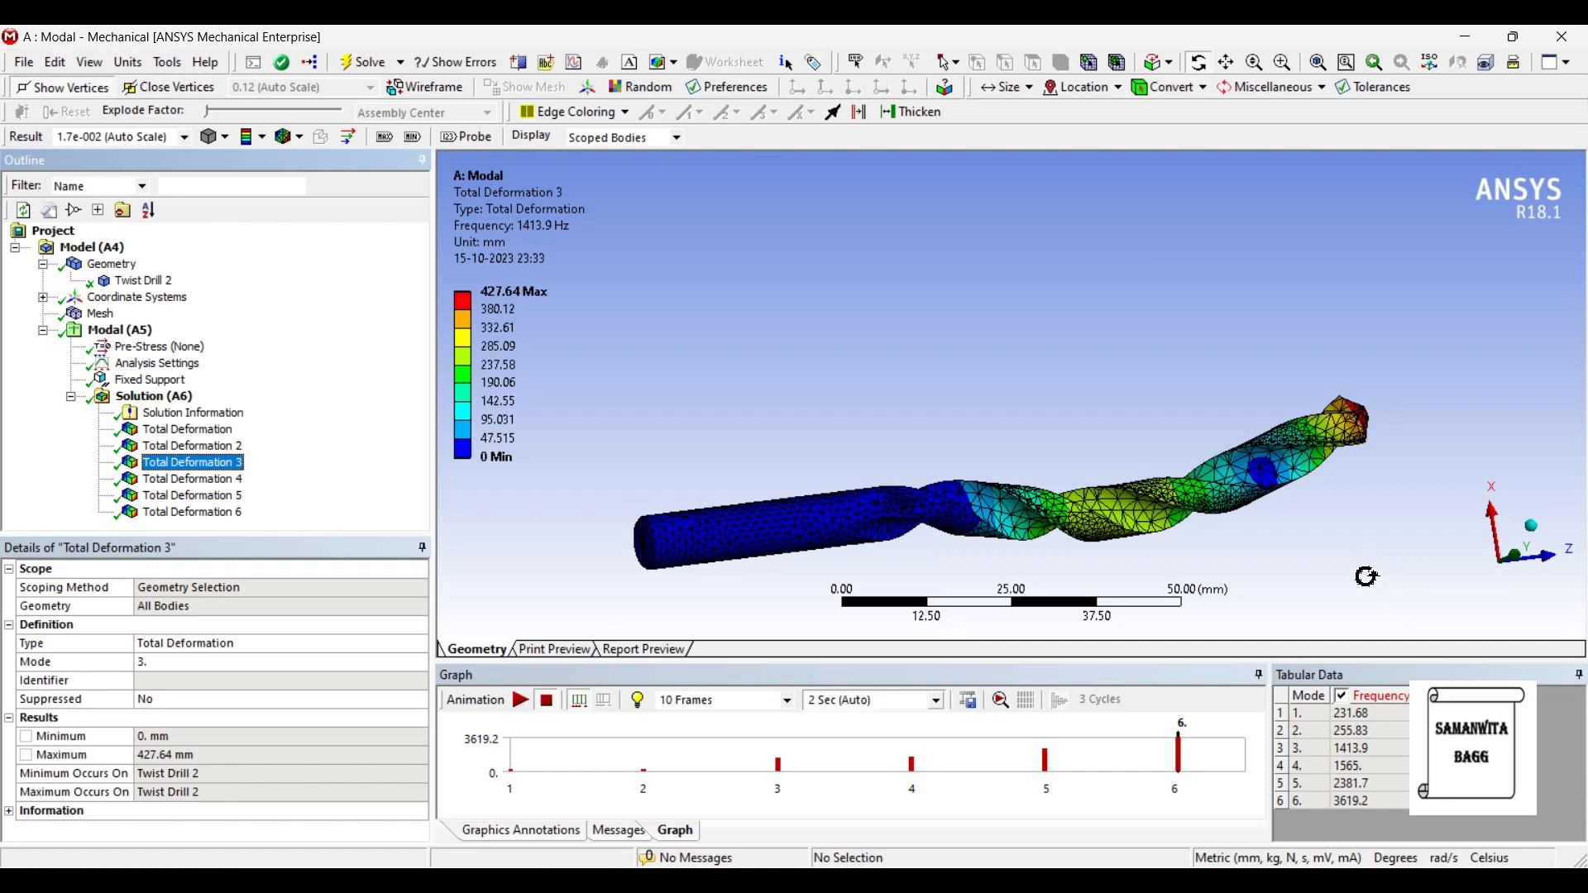
{"action": "left_click", "coordinate": [242, 481]}
{"action": "left_click", "coordinate": [243, 498]}
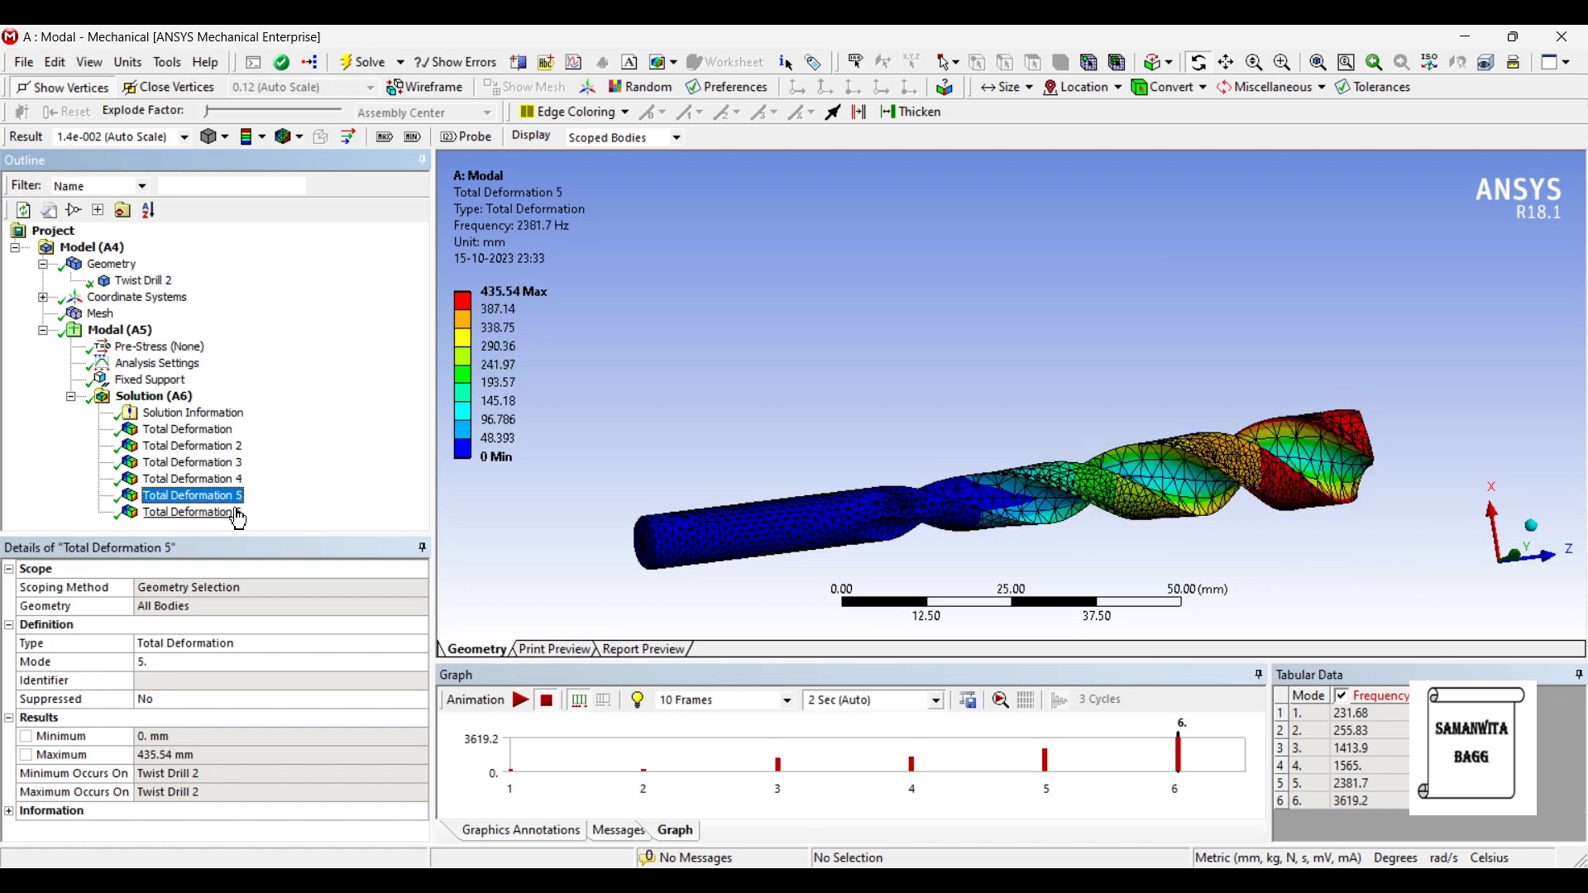
{"action": "left_click", "coordinate": [245, 516]}
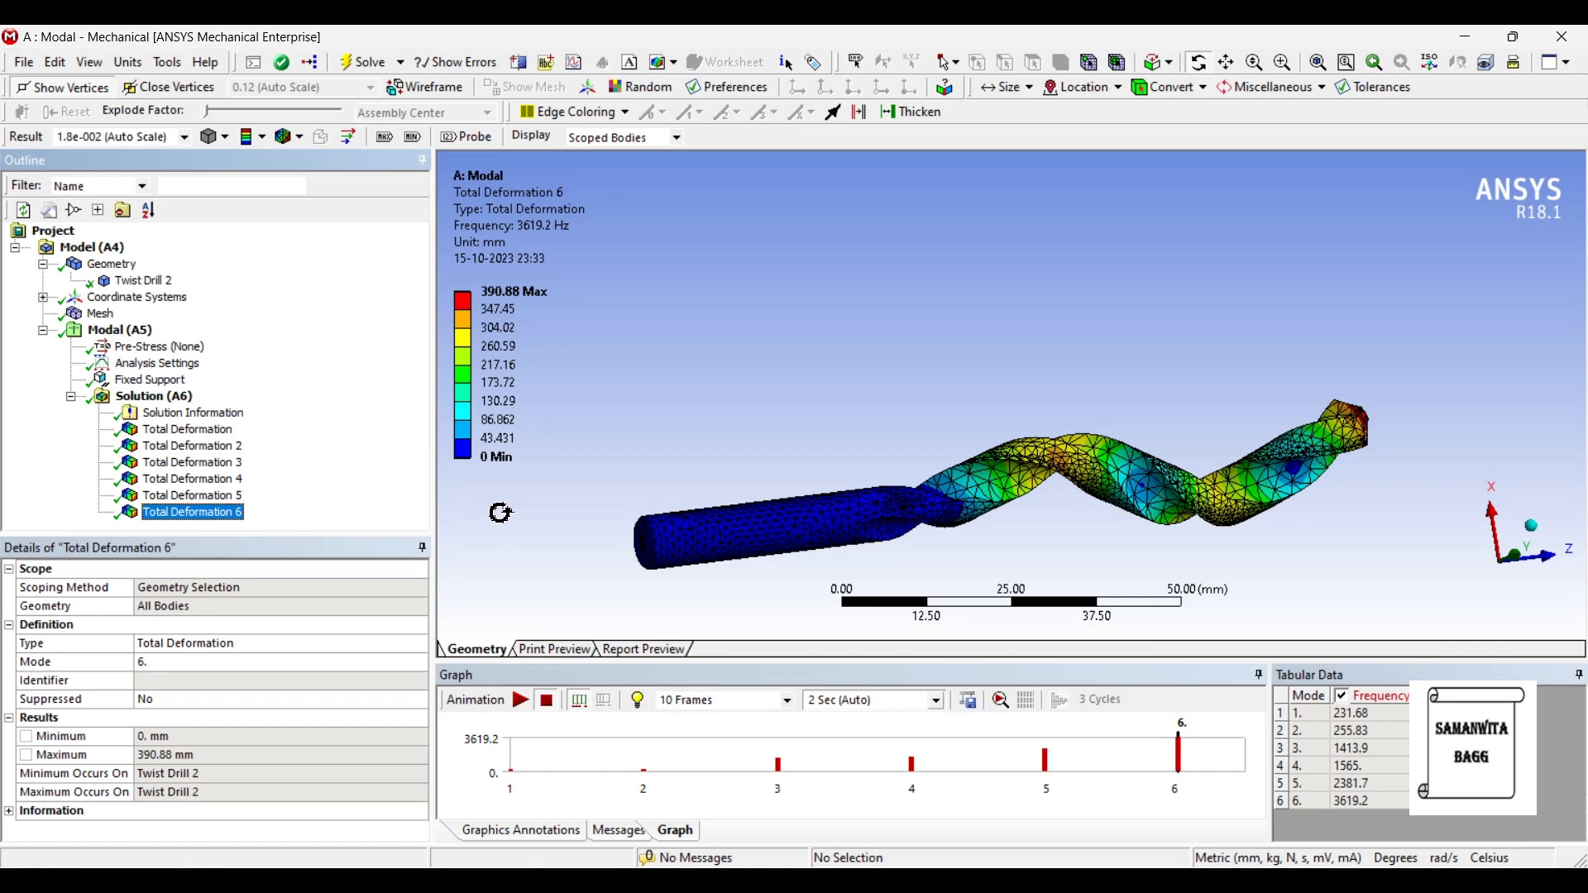
Change the twist drill body's material to Carbon Steel and re-solve the modal analysis.
{"action": "left_click", "coordinate": [145, 282]}
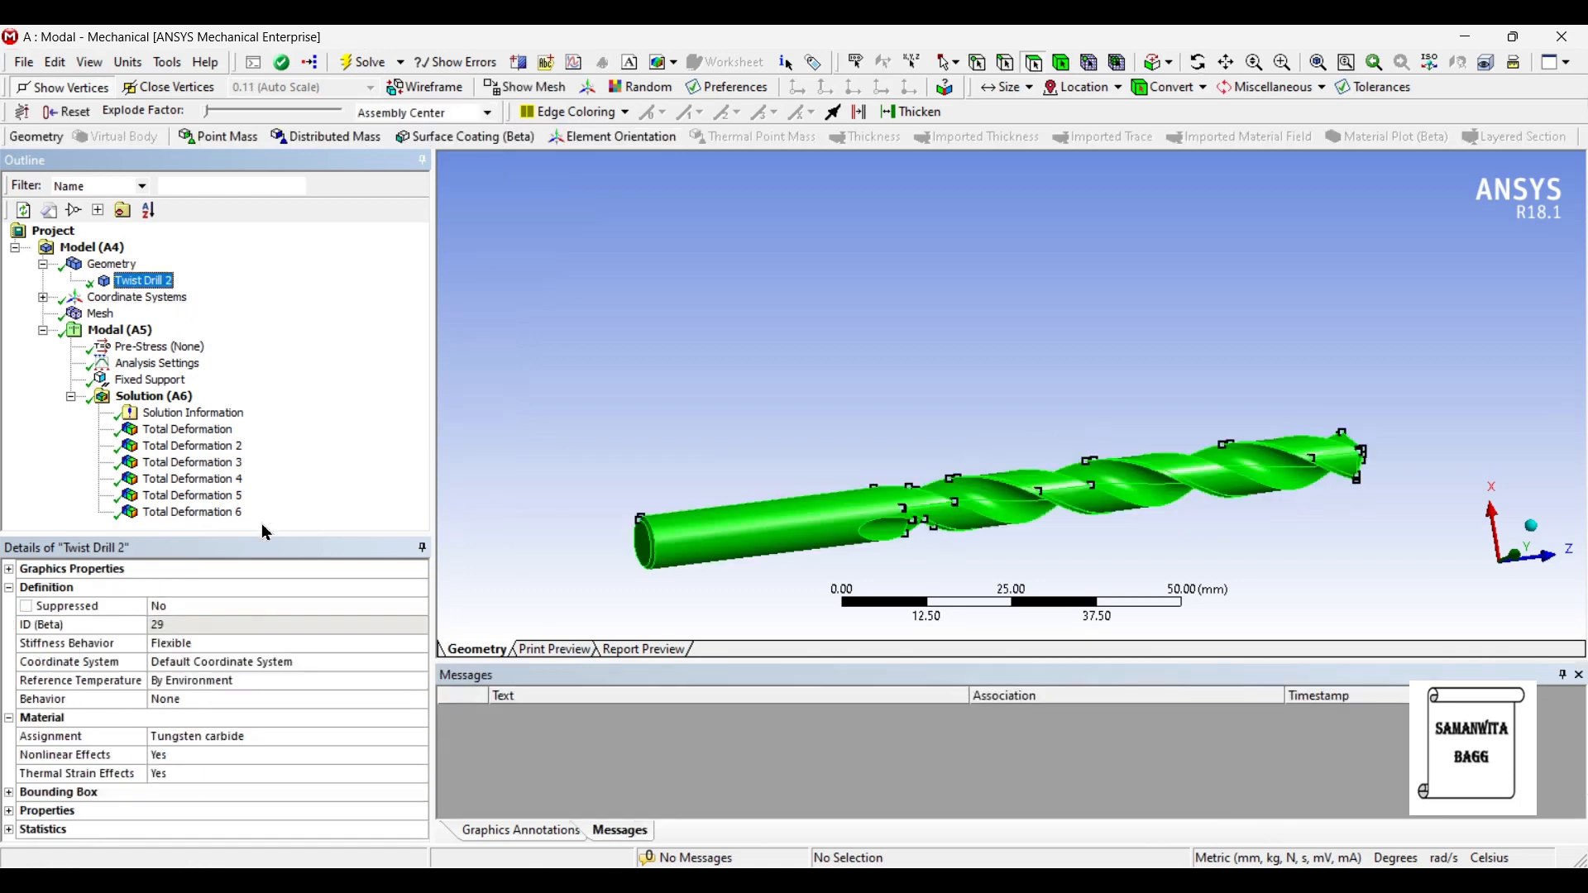
{"action": "left_click", "coordinate": [296, 737]}
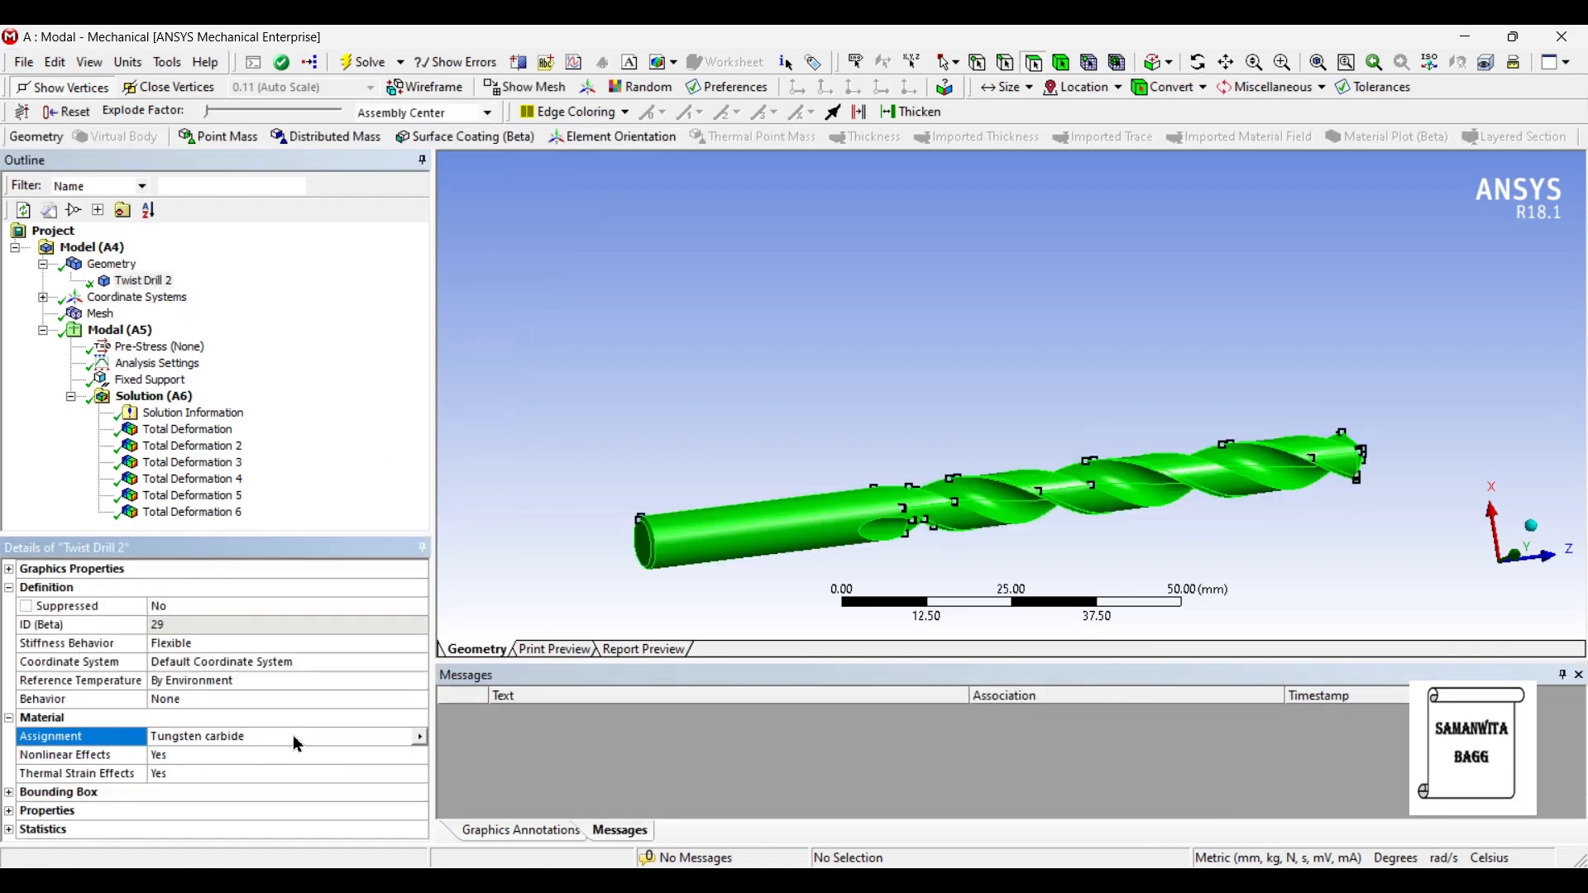
{"action": "left_click", "coordinate": [420, 737]}
{"action": "left_click", "coordinate": [480, 720]}
{"action": "left_click", "coordinate": [155, 396]}
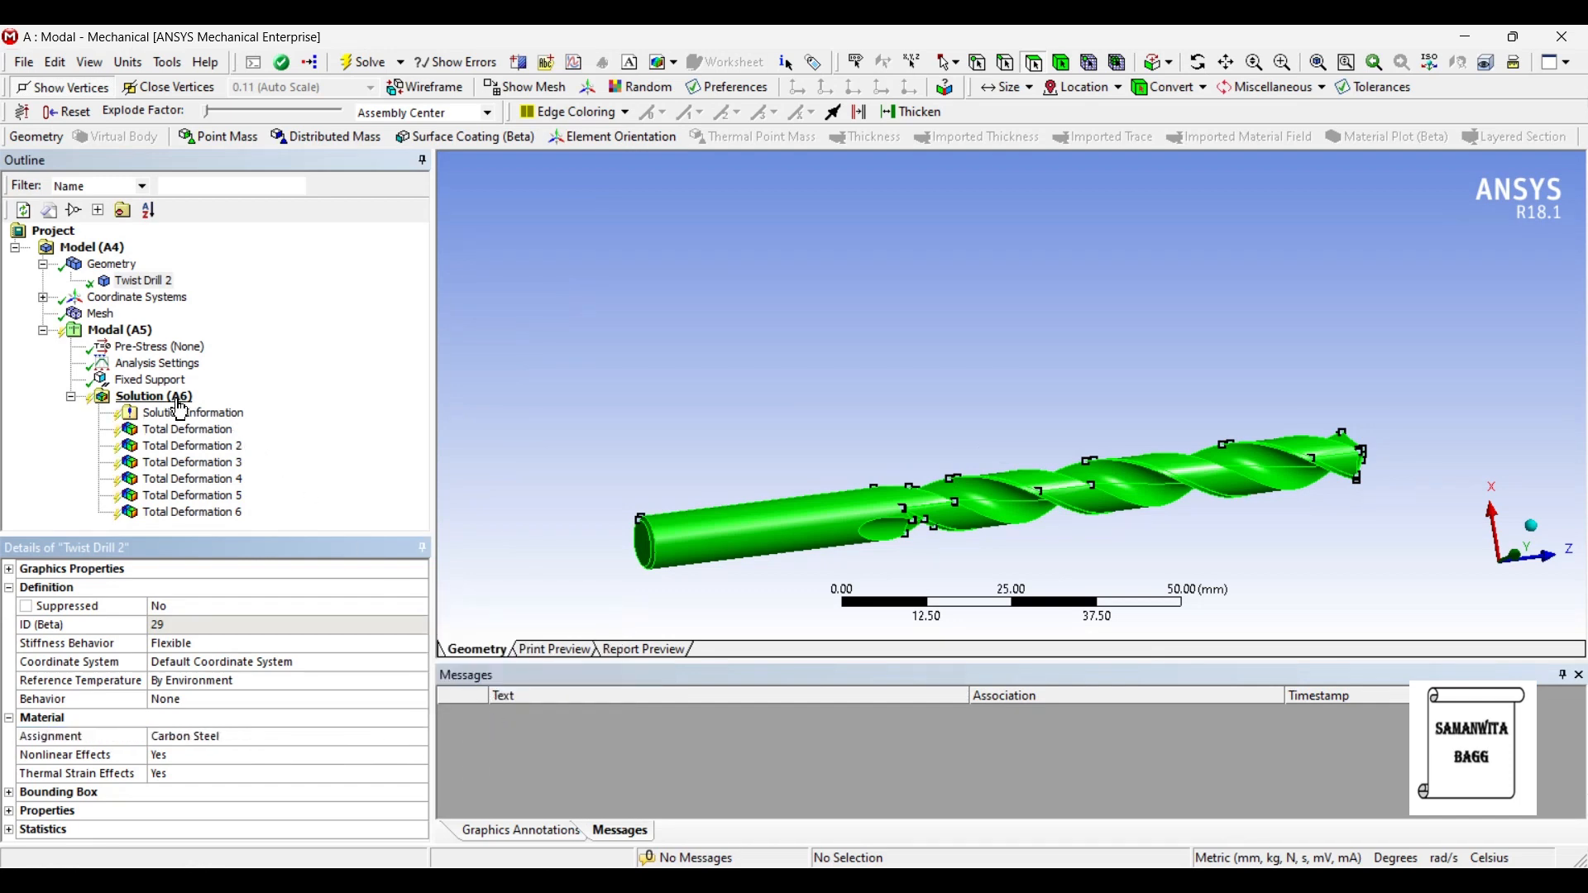
{"action": "left_click", "coordinate": [368, 62]}
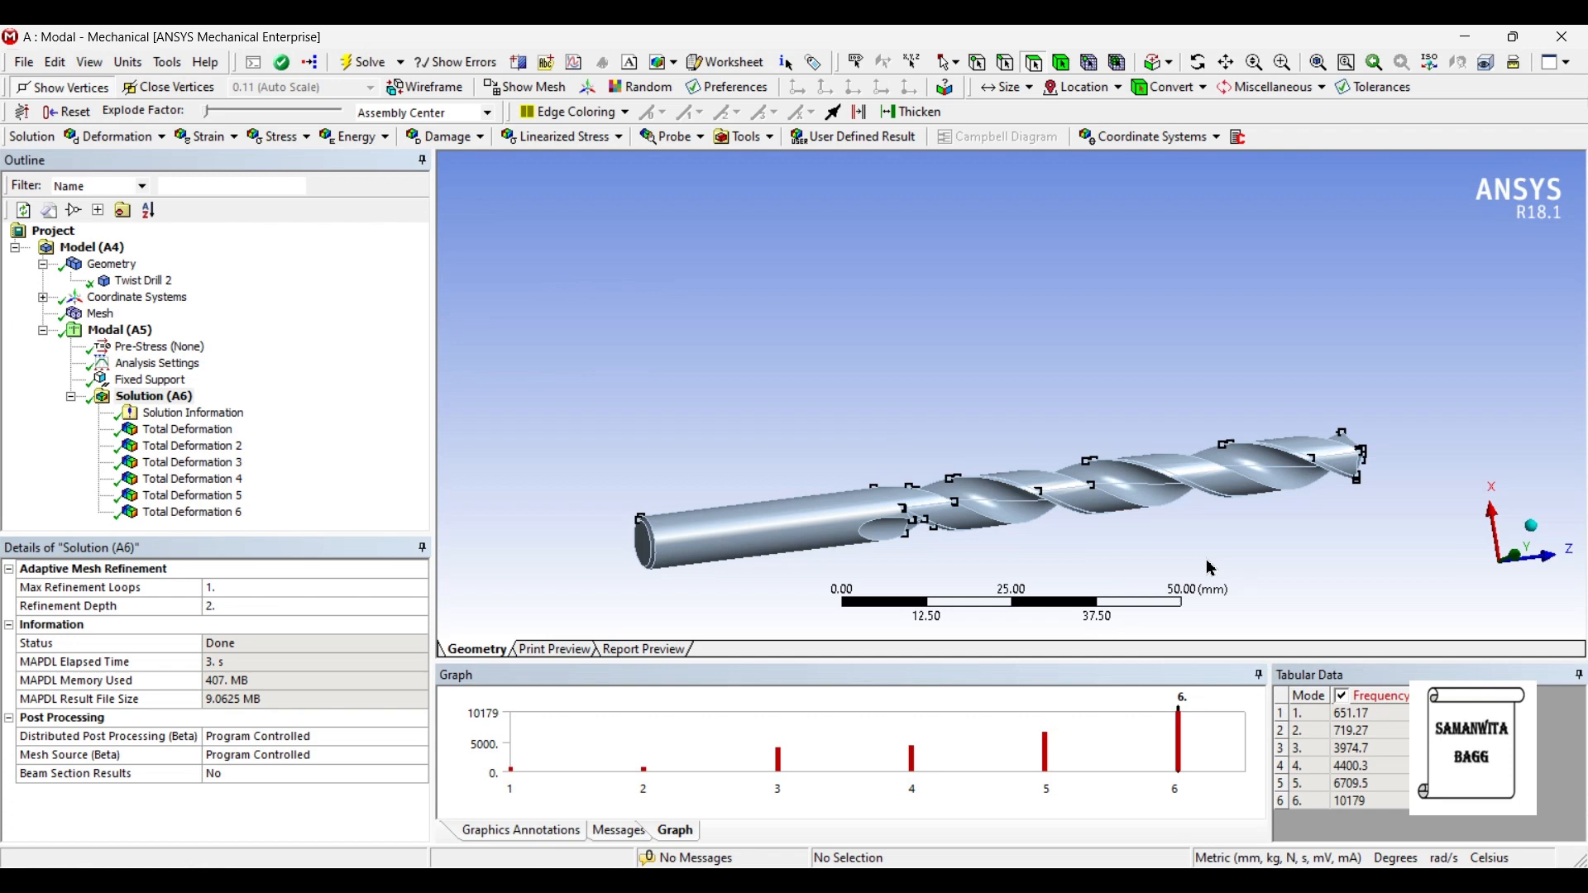
Review the Carbon Steel drill's total deformation results for all six modes in order.
{"action": "left_click", "coordinate": [187, 429]}
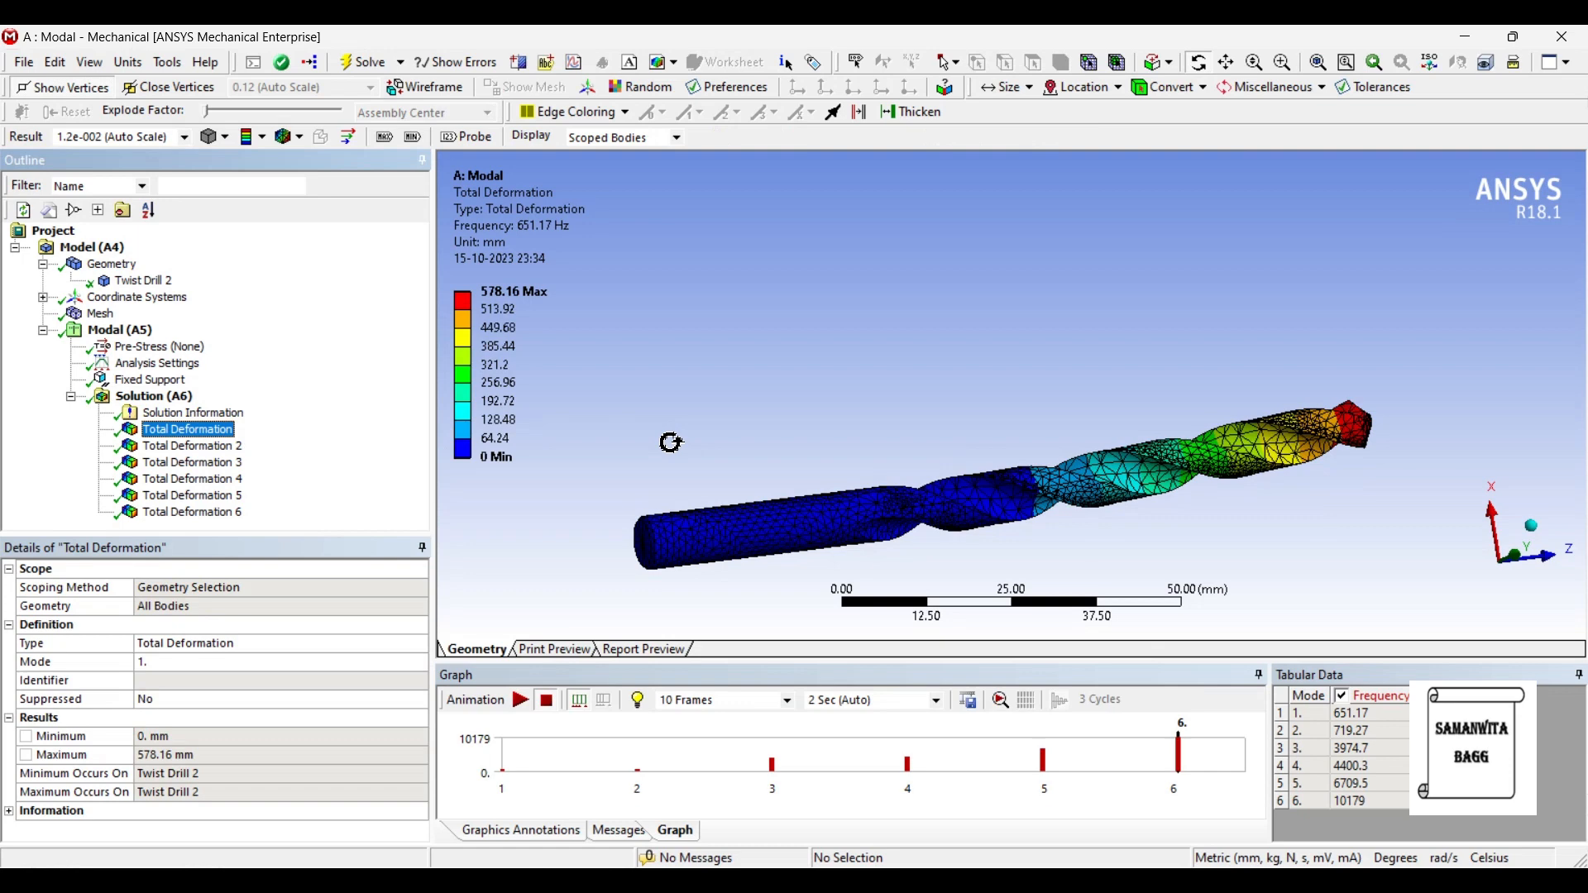
{"action": "left_click", "coordinate": [198, 446]}
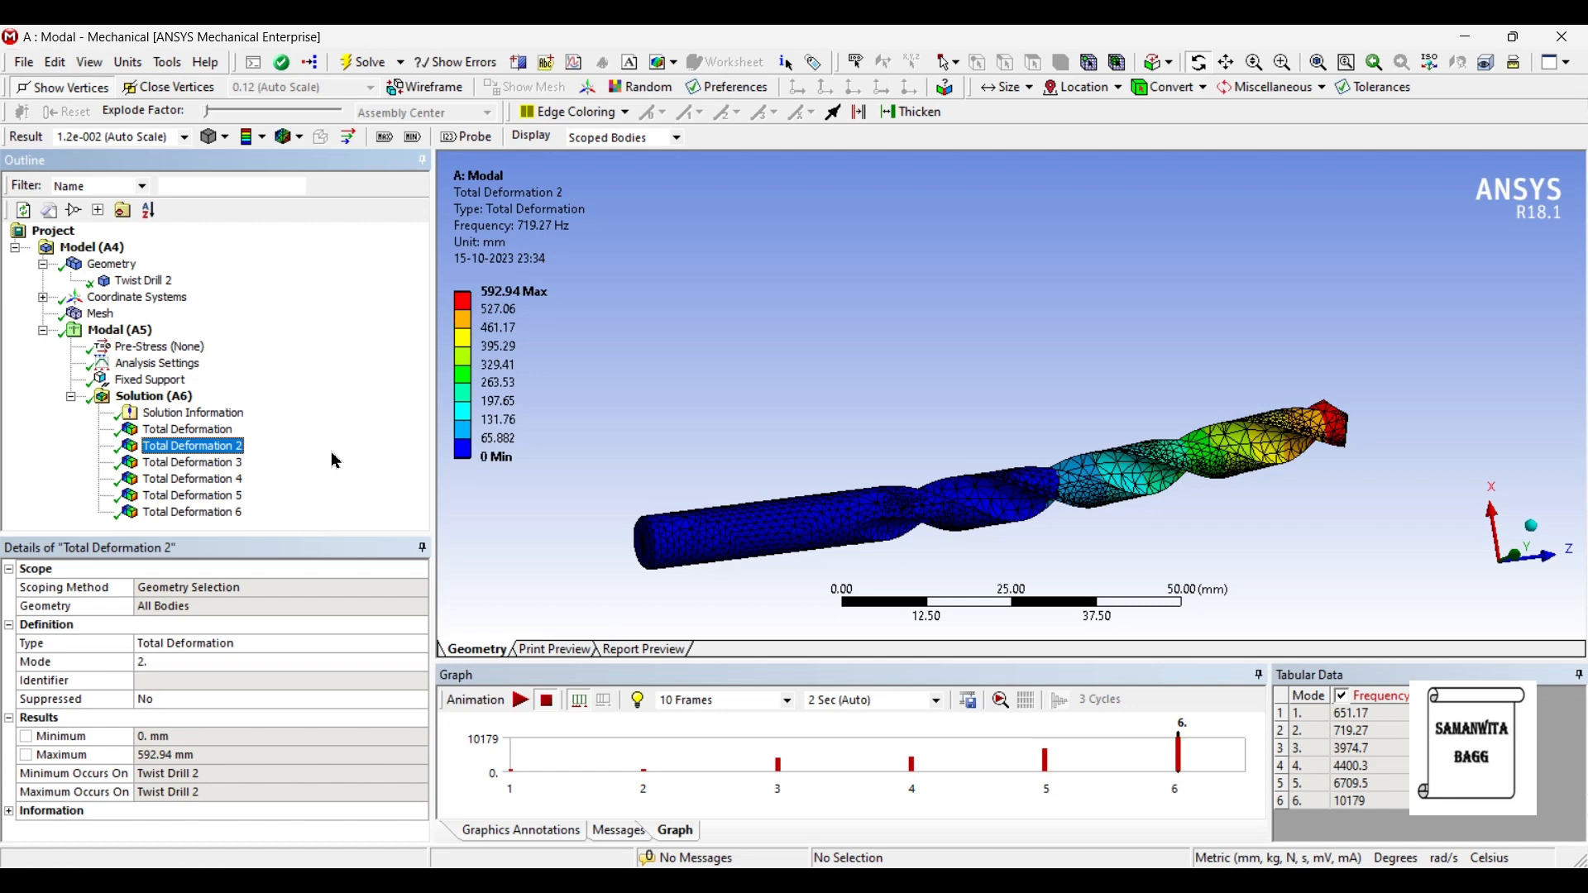
{"action": "left_click", "coordinate": [236, 463]}
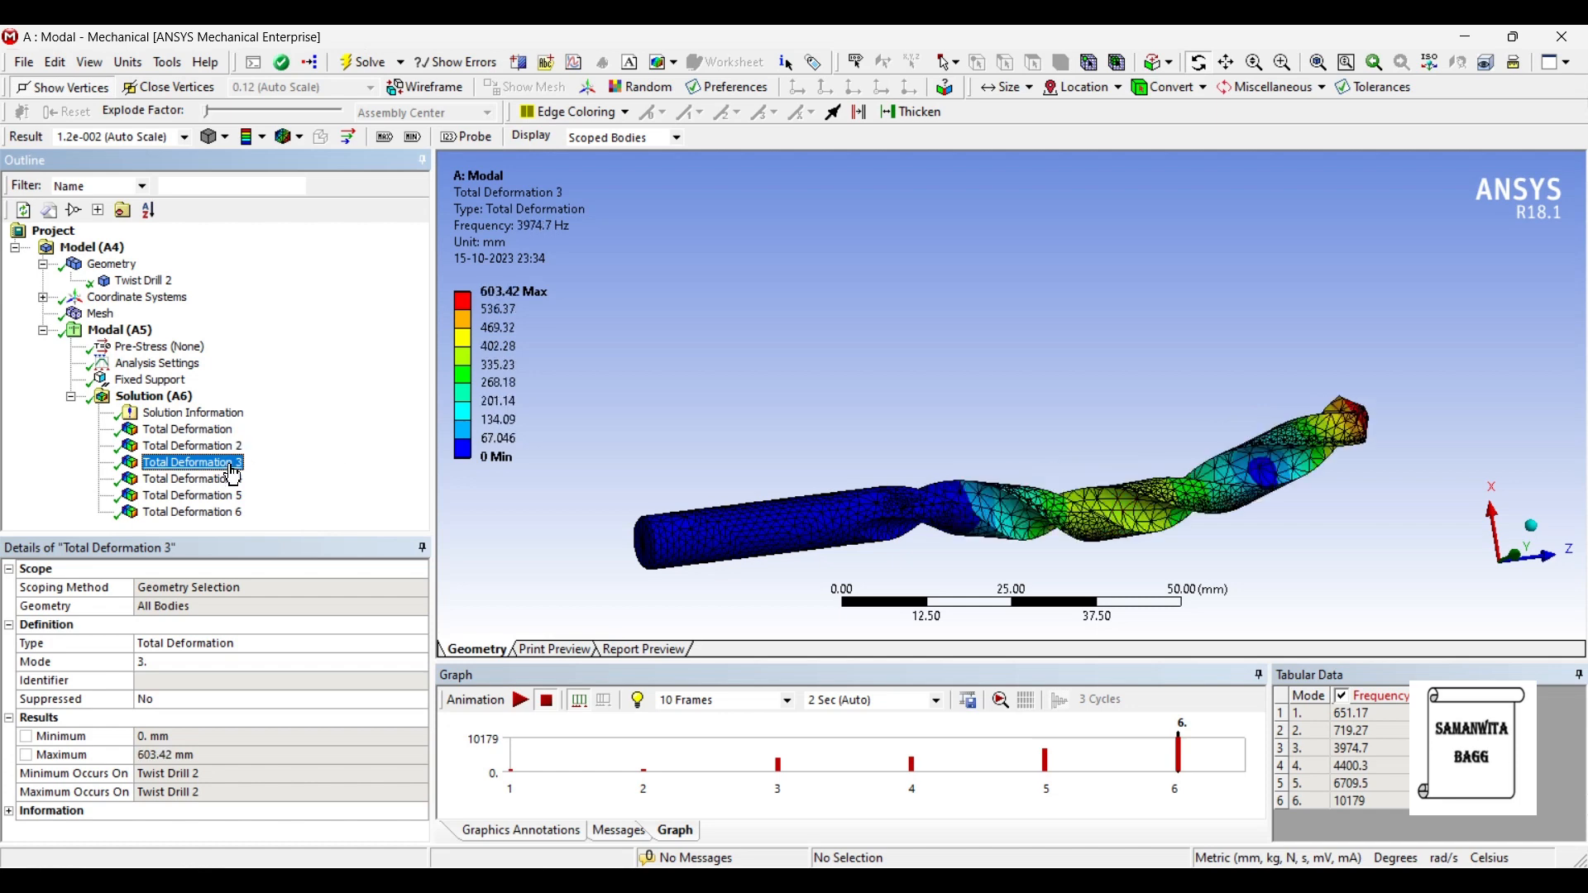
{"action": "left_click", "coordinate": [235, 478]}
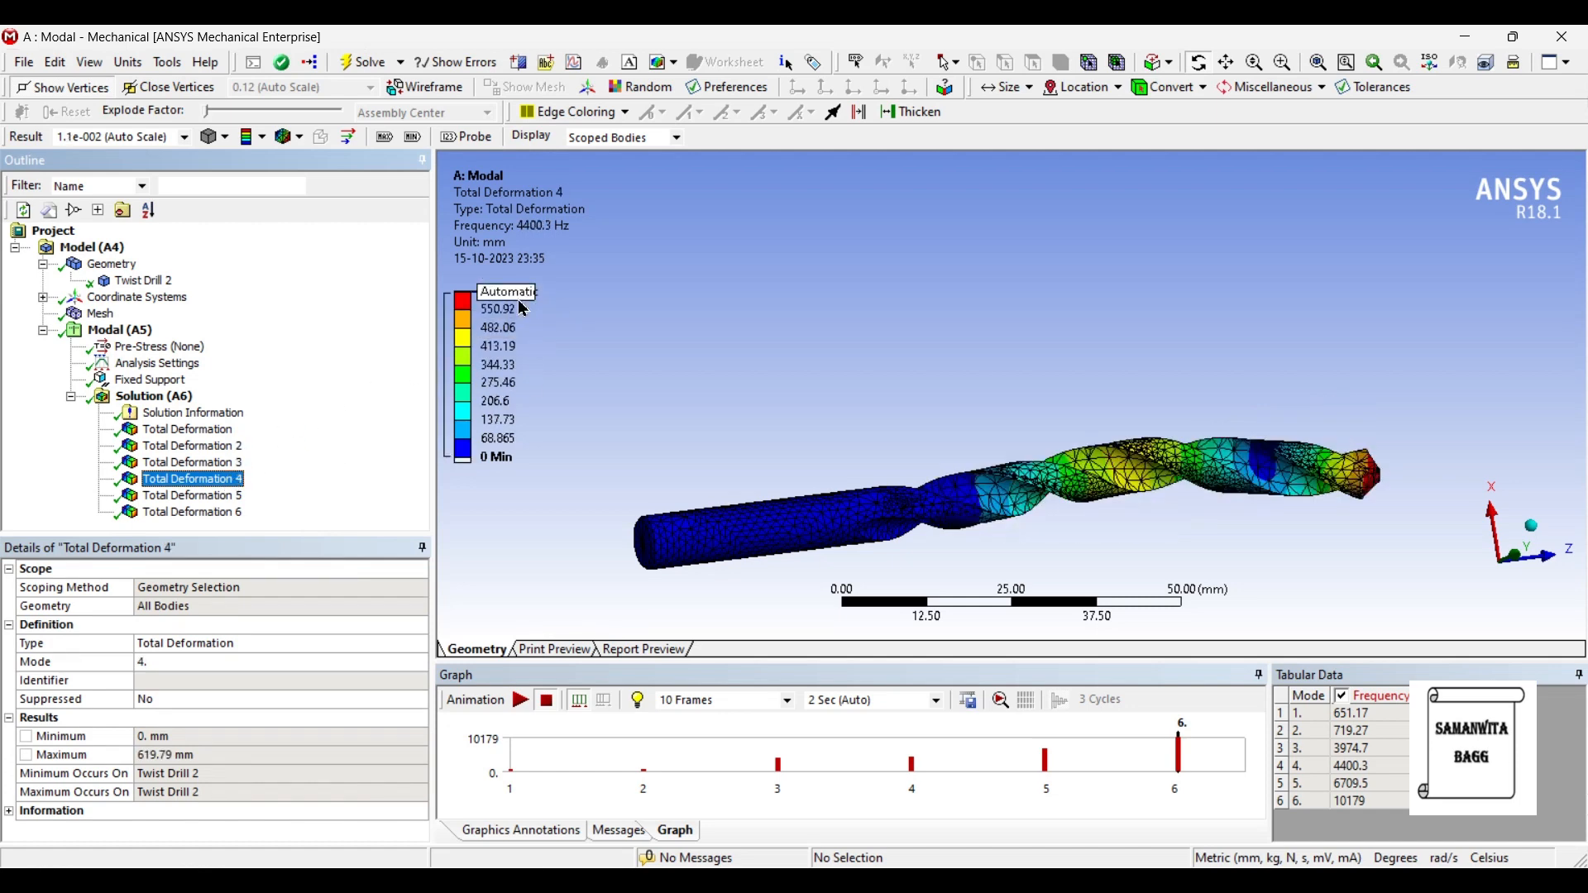
{"action": "left_click", "coordinate": [236, 495]}
{"action": "left_click", "coordinate": [236, 512]}
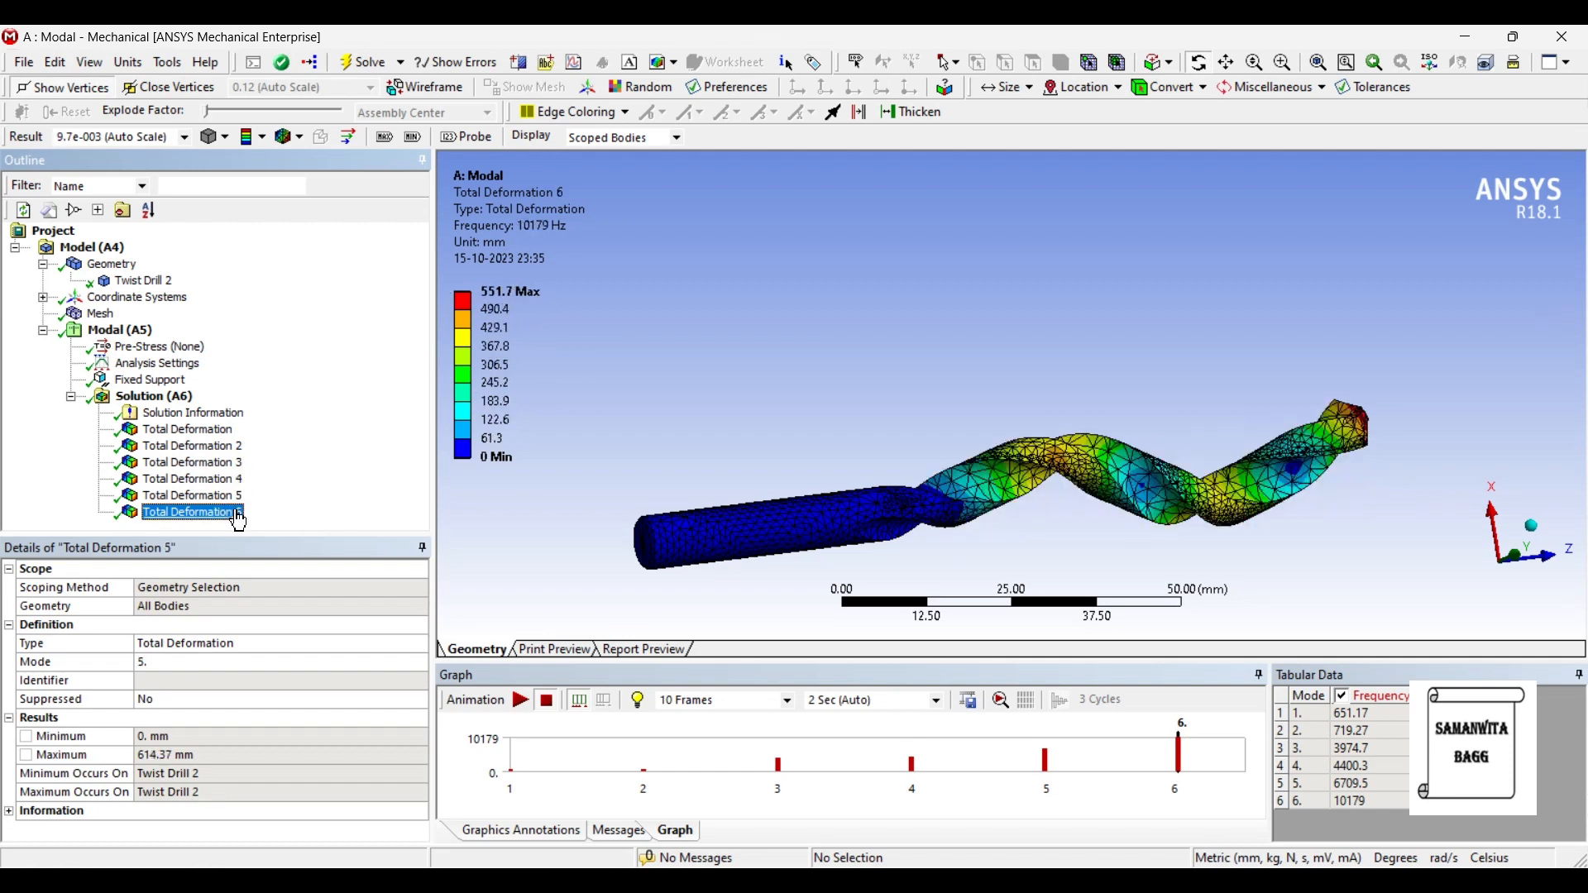
Return to the Carbon Steel drill's mode 3 total deformation and inspect the shape from a slightly different angle.
{"action": "key", "text": "Up"}
{"action": "key", "text": "Up"}
{"action": "key", "text": "Up"}
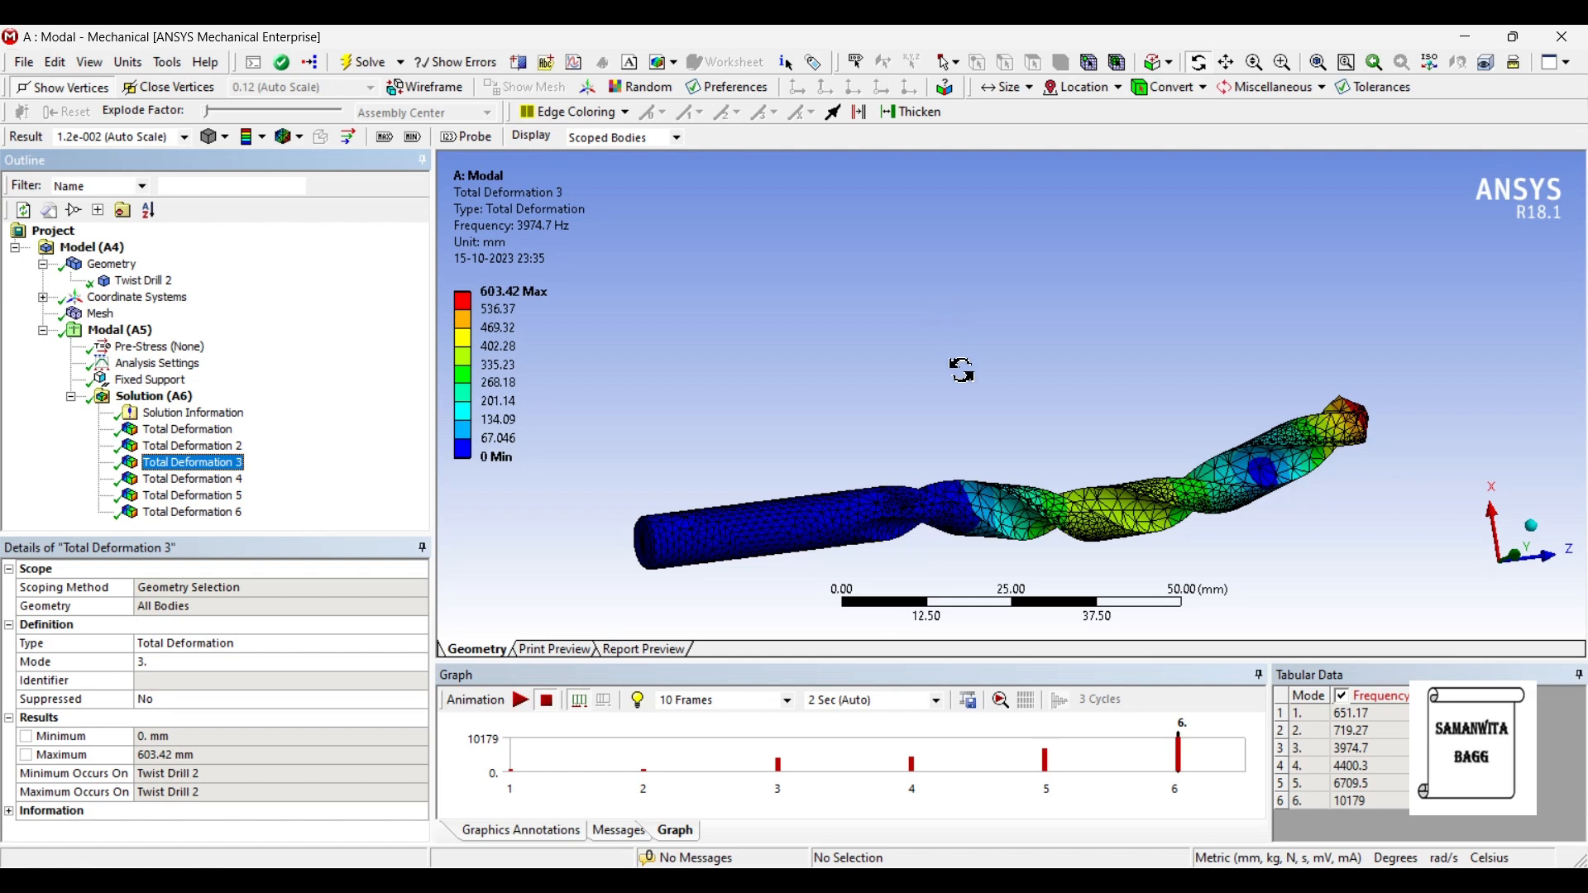
{"action": "left_click_drag", "start_coordinate": [959, 372], "coordinate": [1354, 563]}
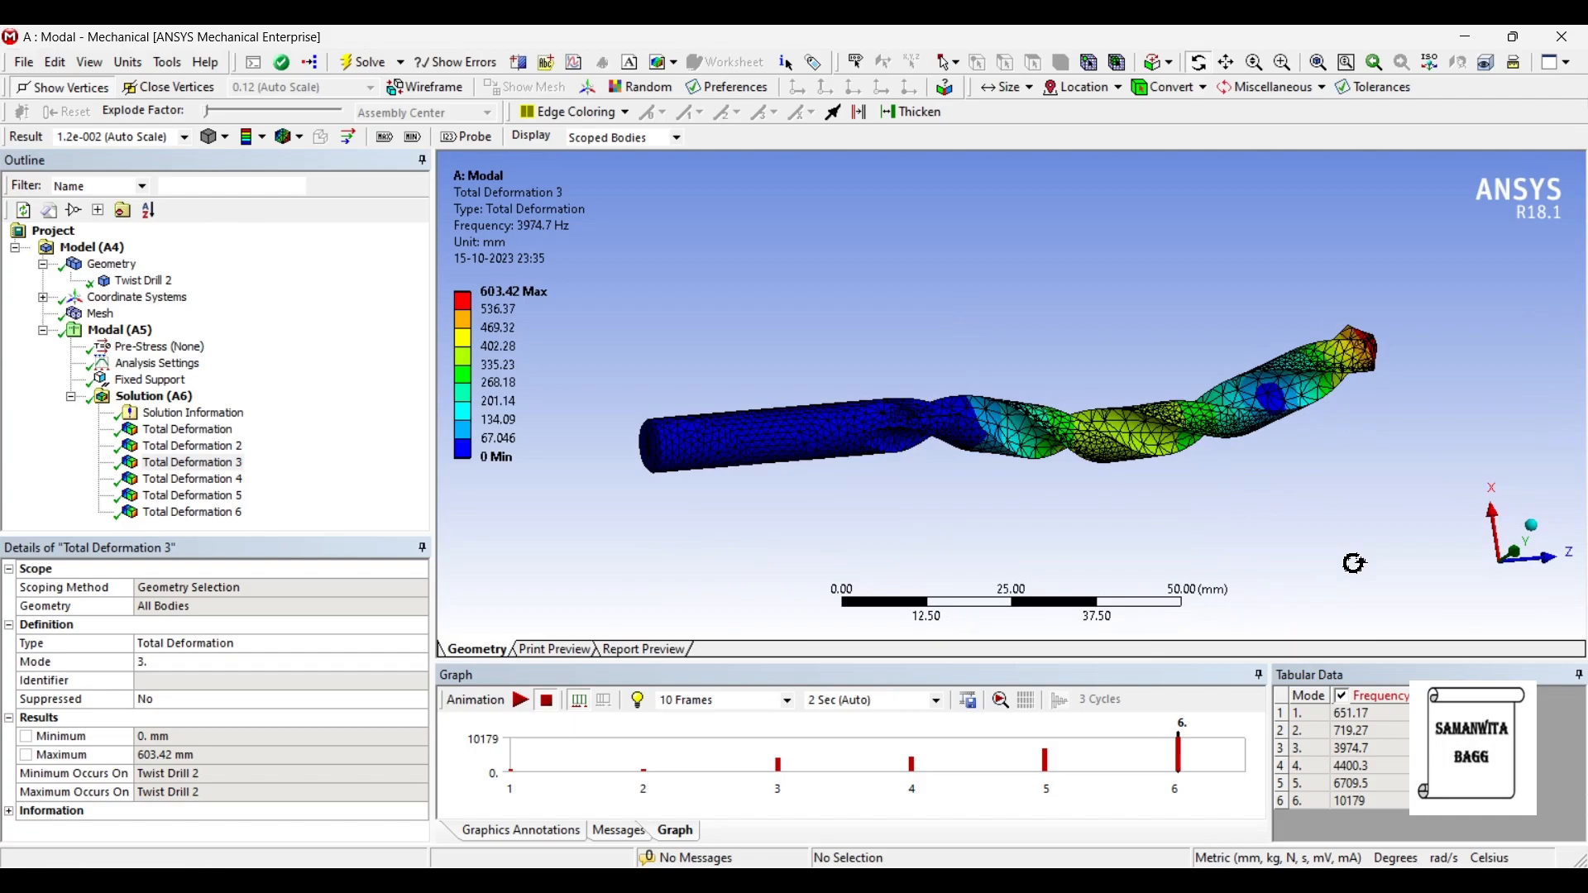